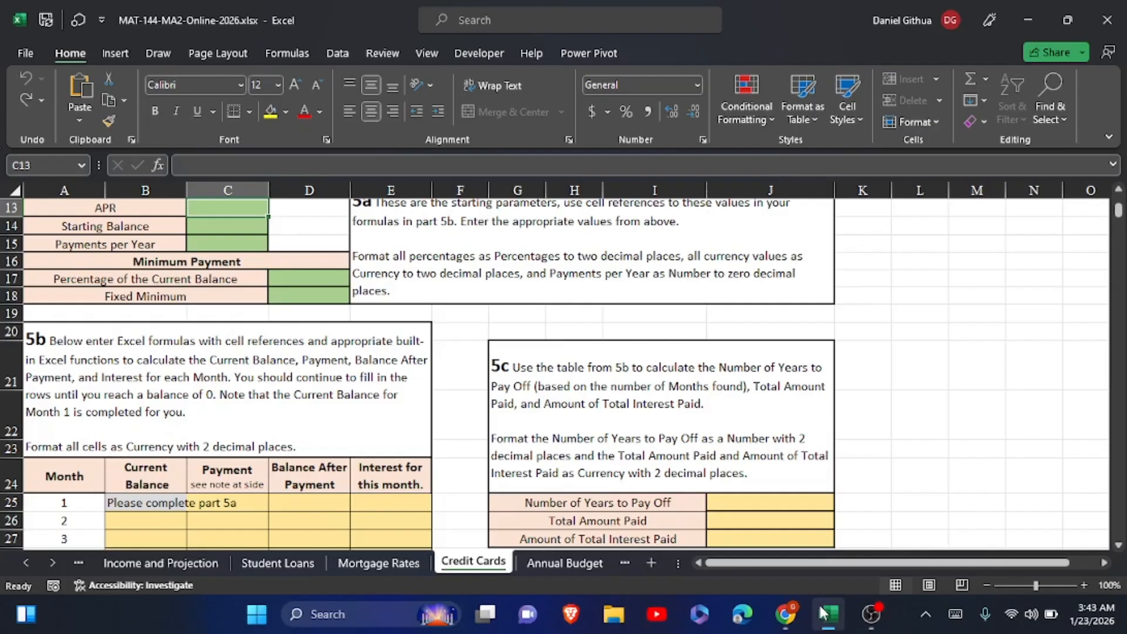
Fill in the starting parameters: APR 20%, Starting Balance 2225 and Payments per Year 12
scroll(824, 613, "up", 2)
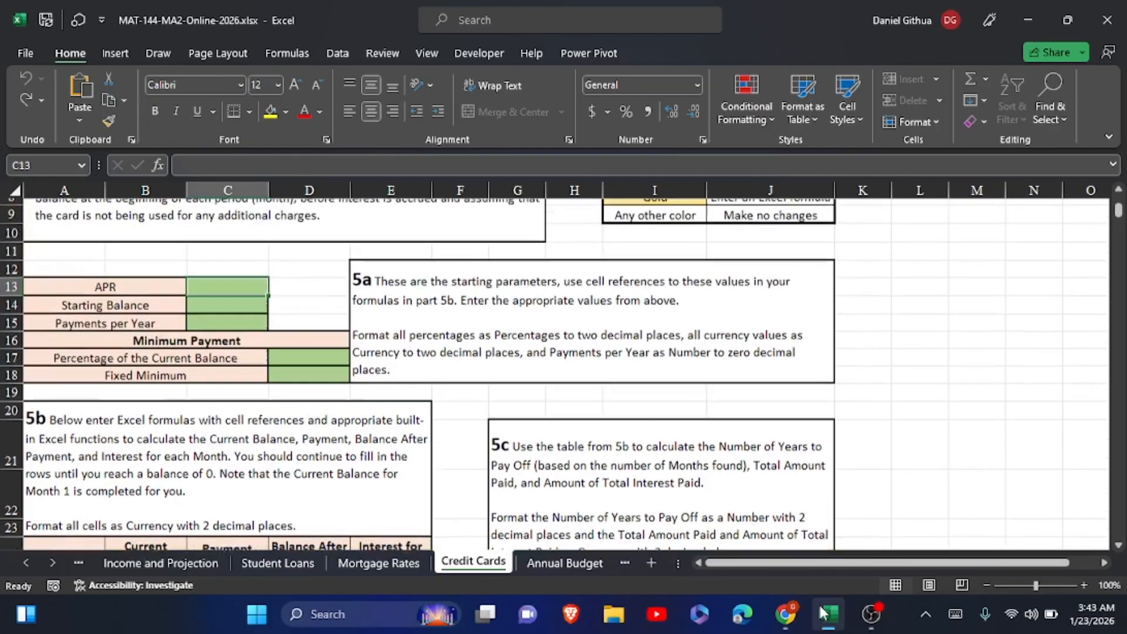
scroll(558, 496, "up", 2)
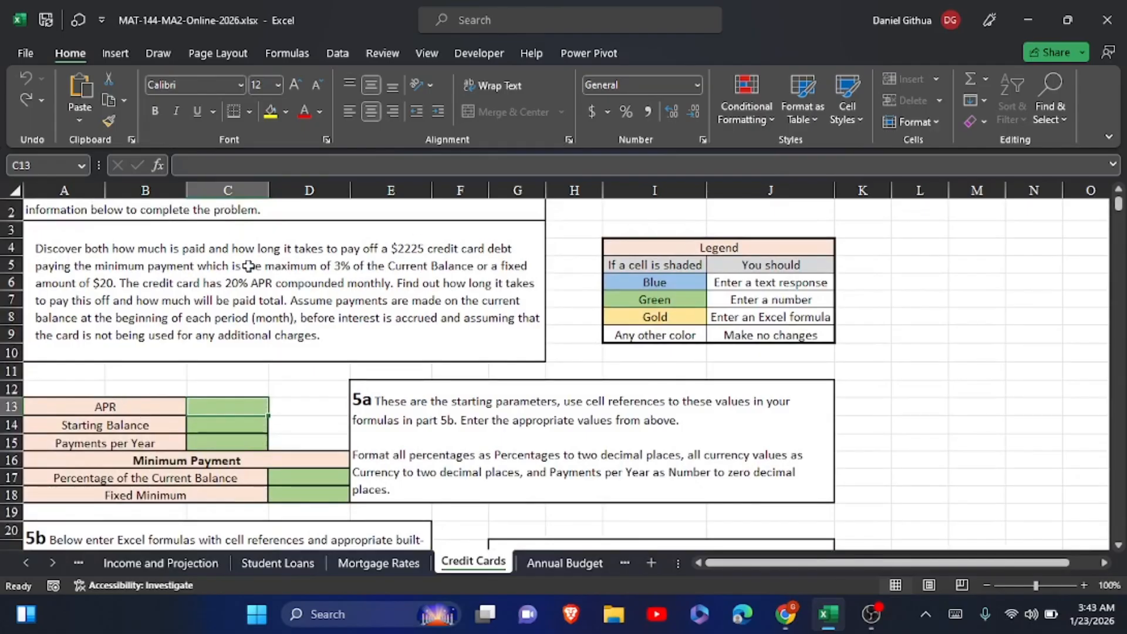
type("20")
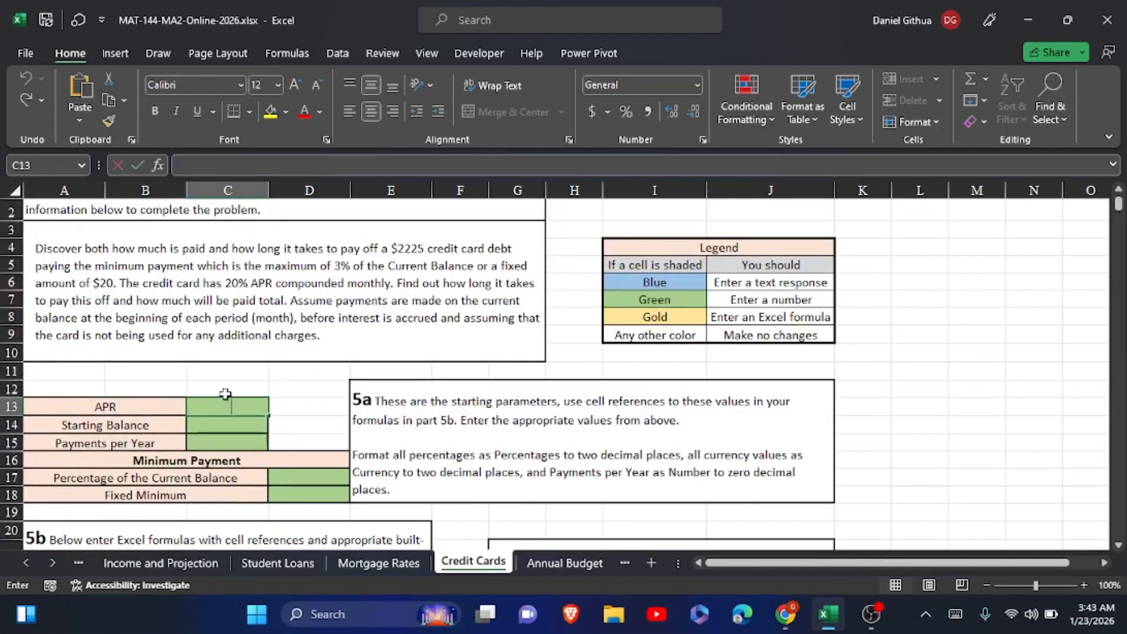
type("%")
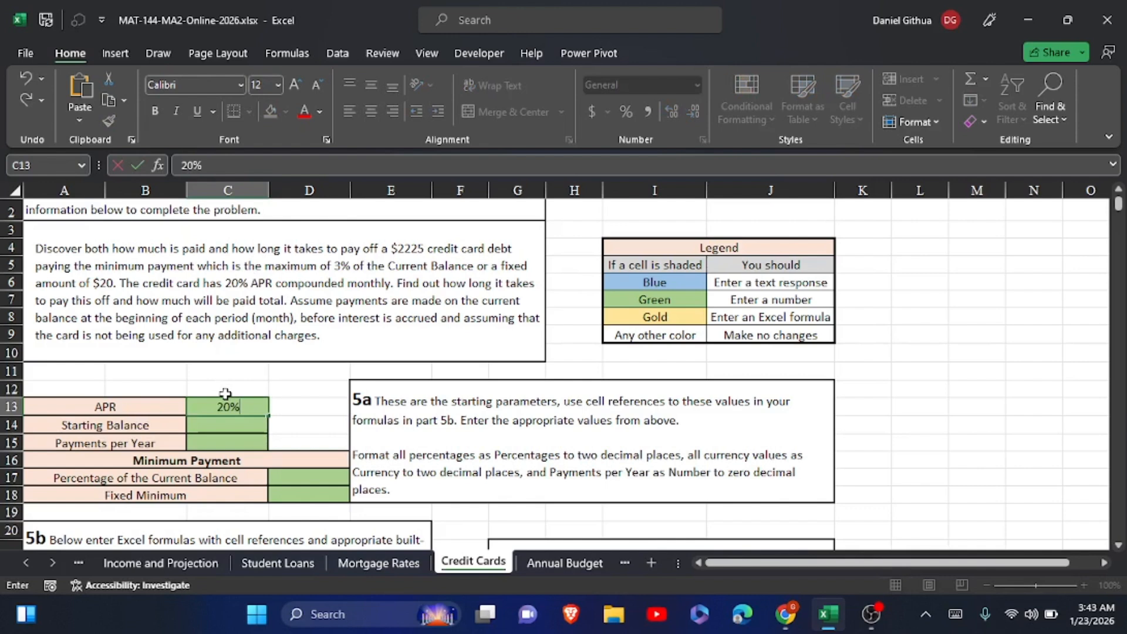
left_click(214, 429)
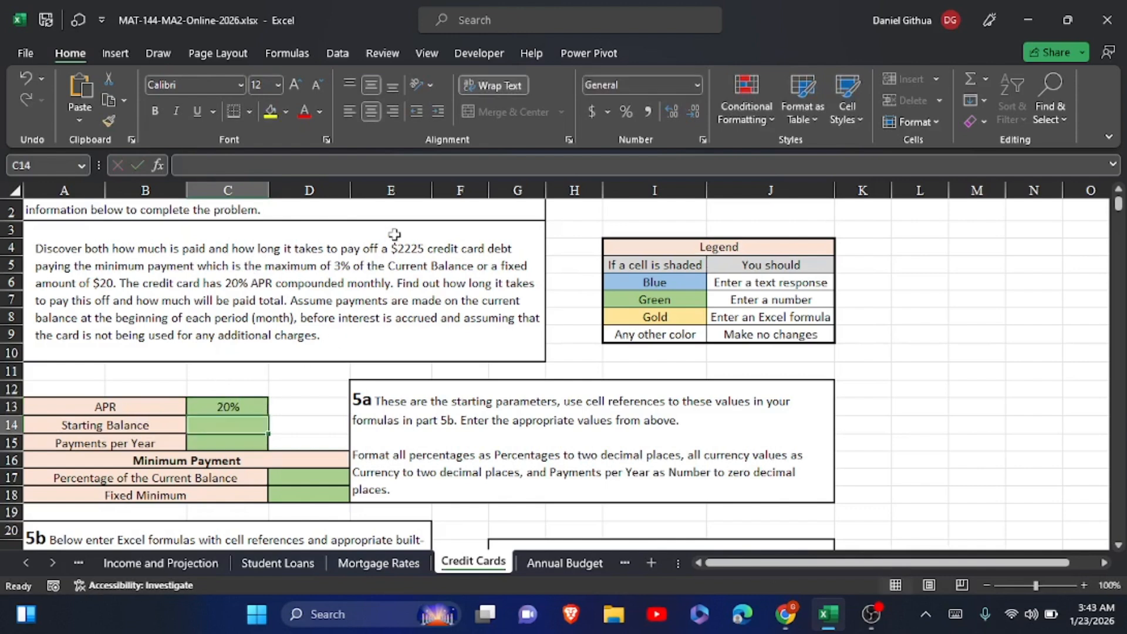
type("2")
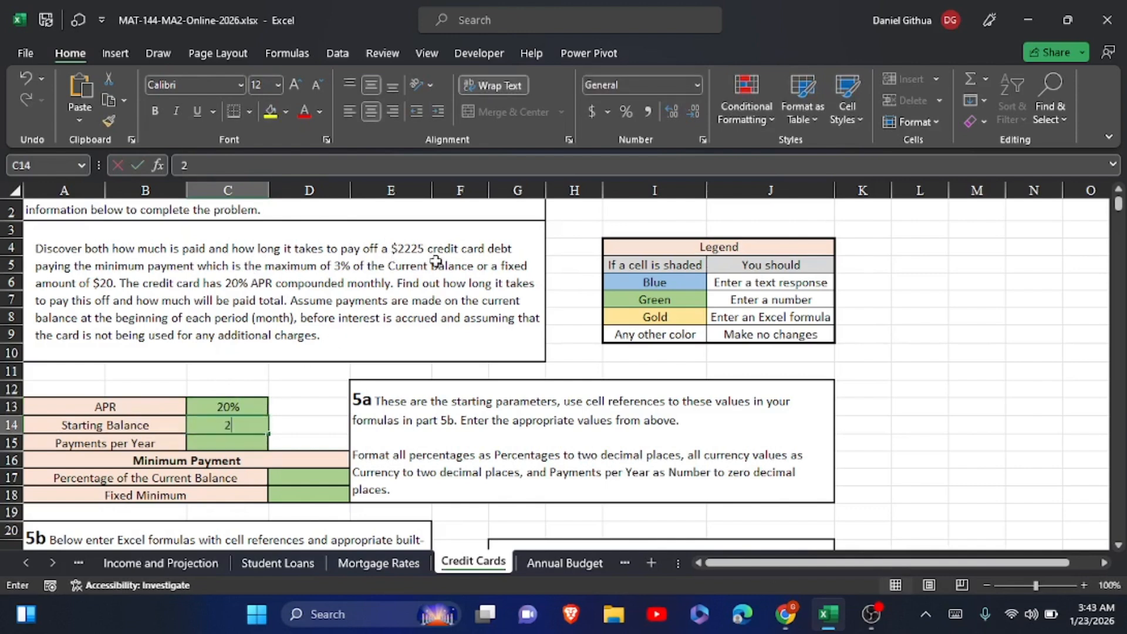
type("225")
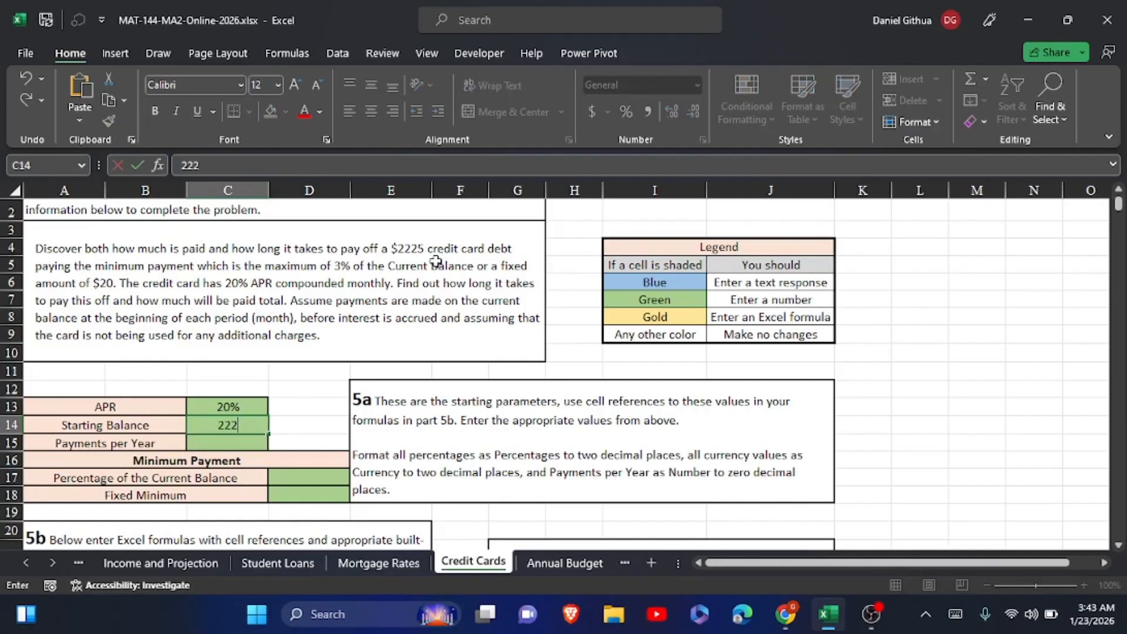
left_click(229, 440)
type("12")
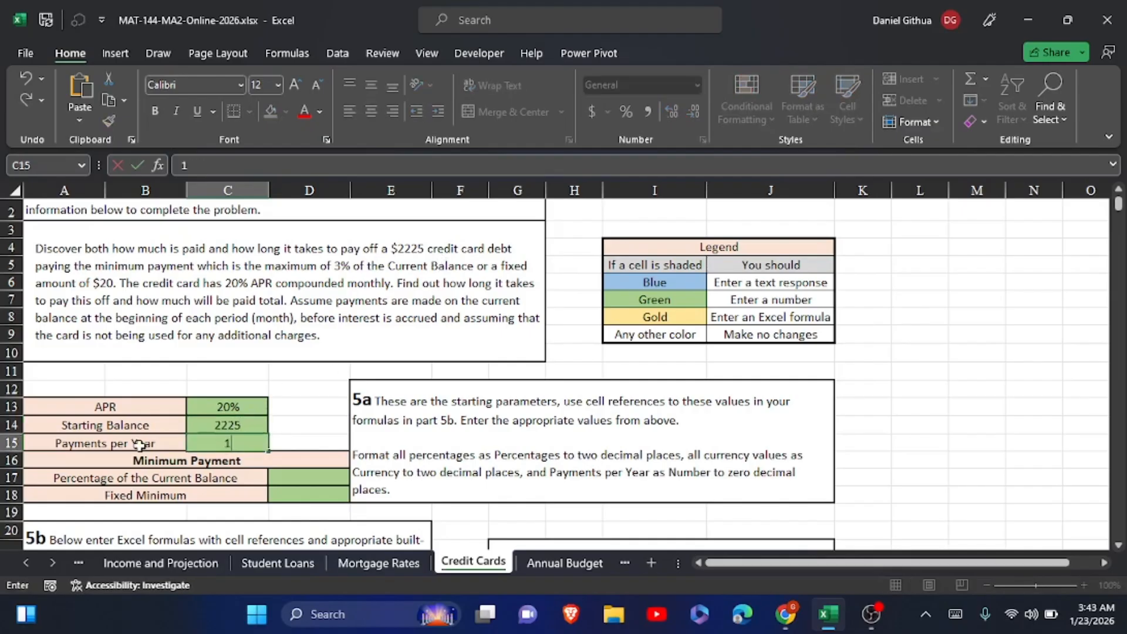
Enter the minimum payment parameters: 3% for Percentage of the Current Balance and 20 for Fixed Minimum
left_click(299, 479)
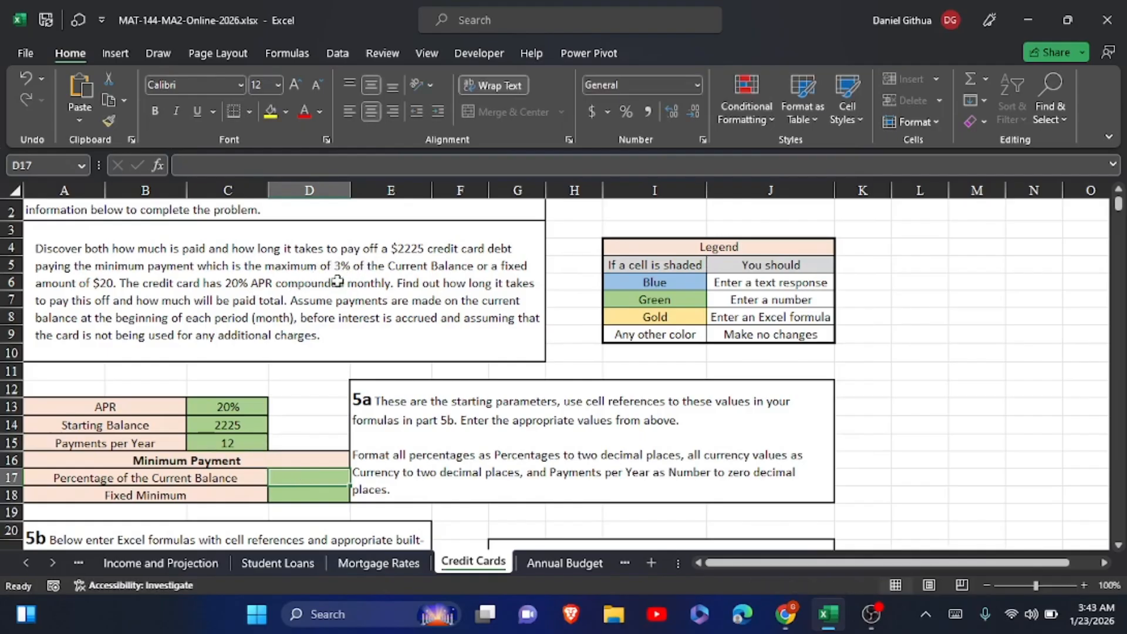
type("3")
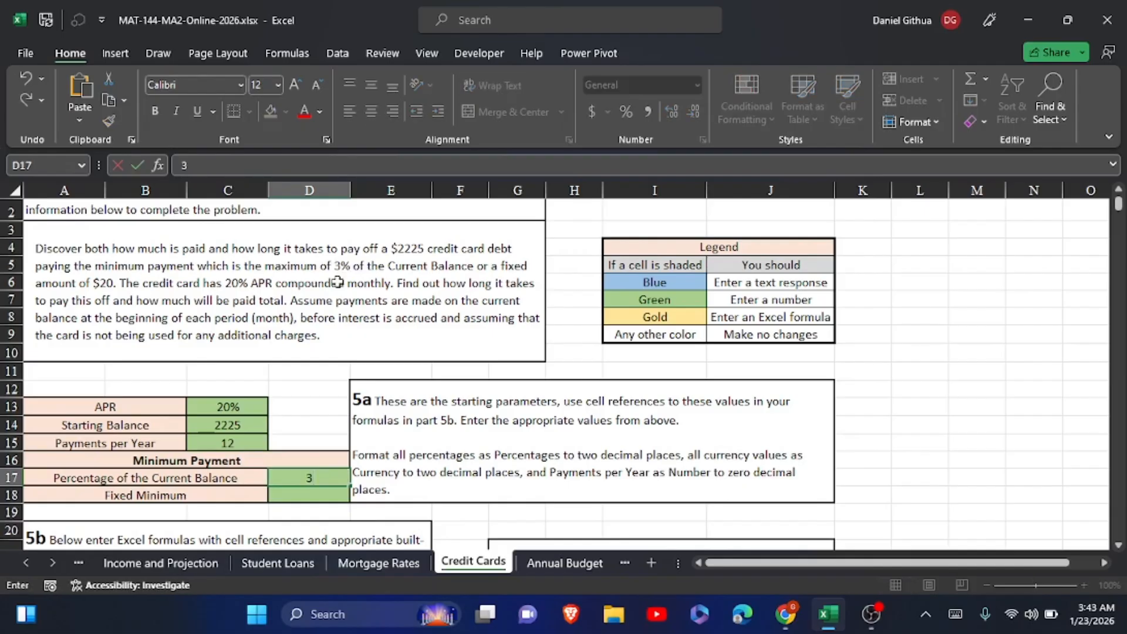
left_click(292, 497)
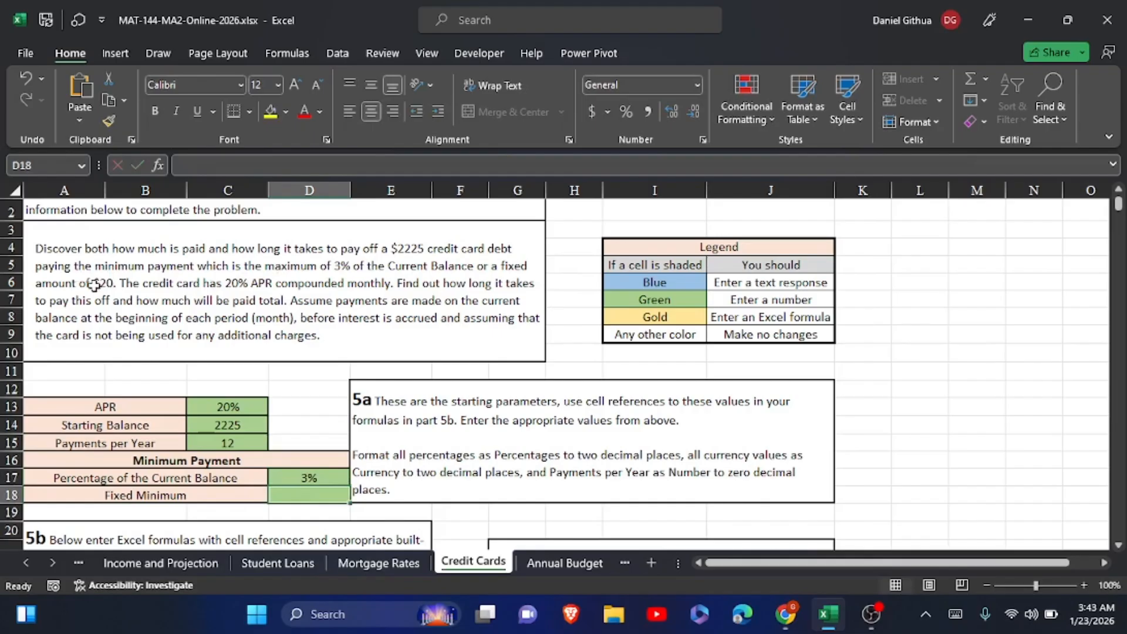
type("20")
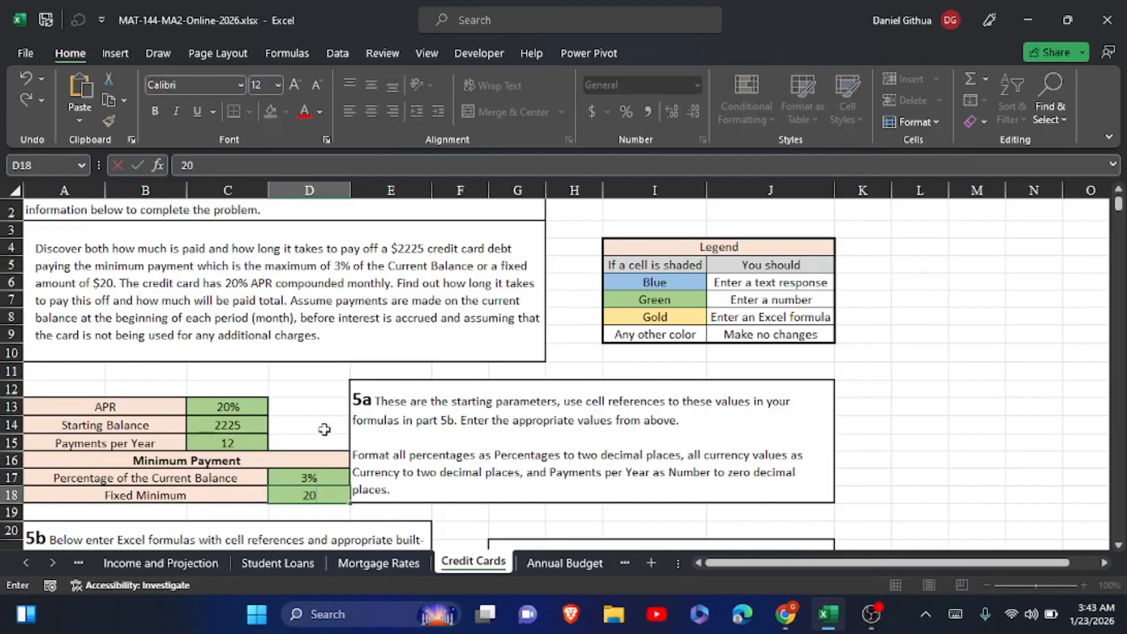
key("Return")
Format the APR as a percentage with two decimal places and the Starting Balance as Currency
left_click(235, 406)
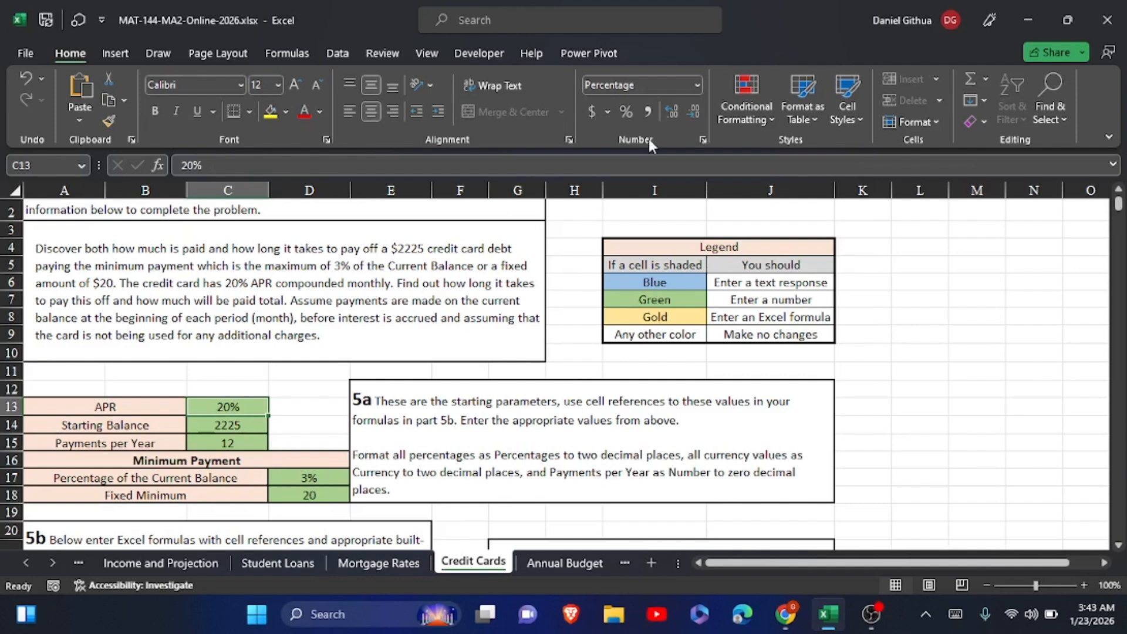
left_click(672, 111)
left_click(673, 111)
left_click(205, 433)
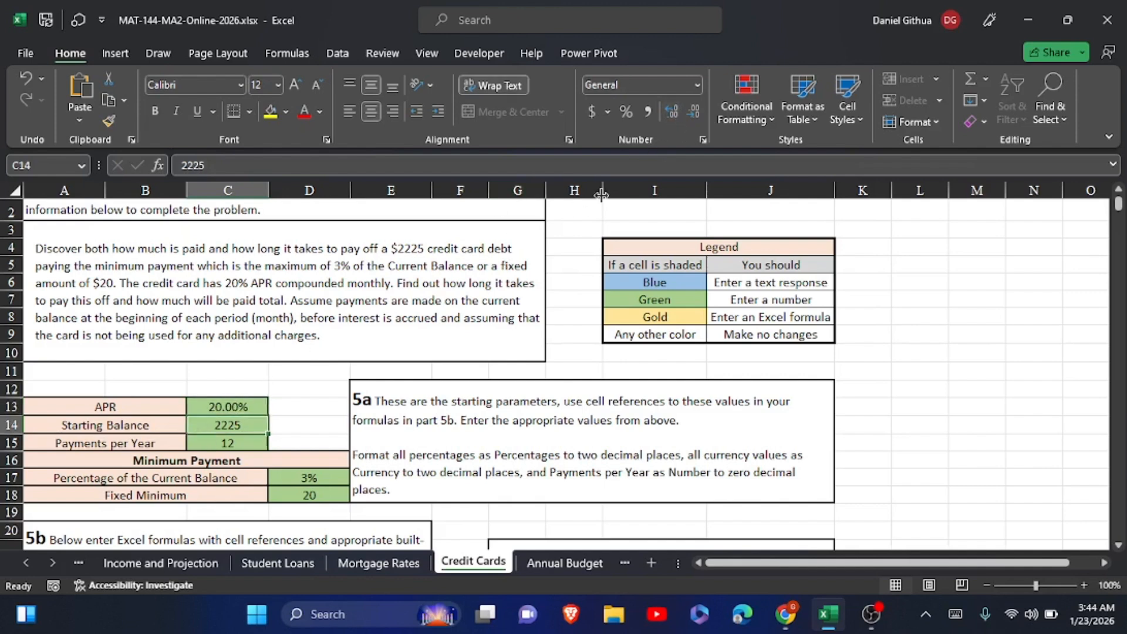
left_click(696, 86)
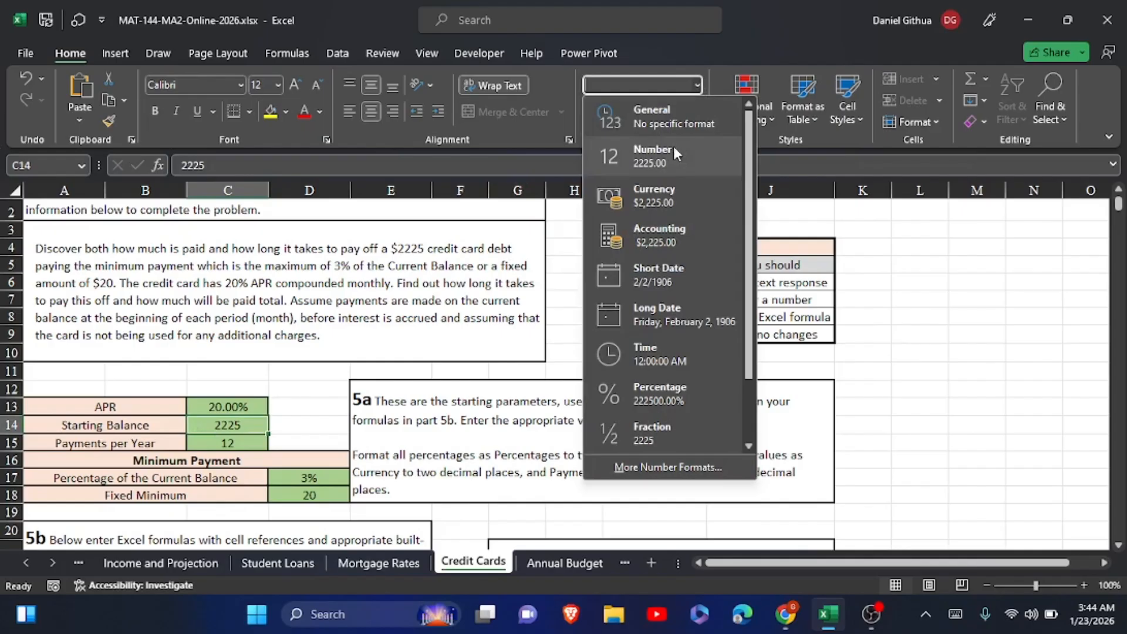
left_click(671, 199)
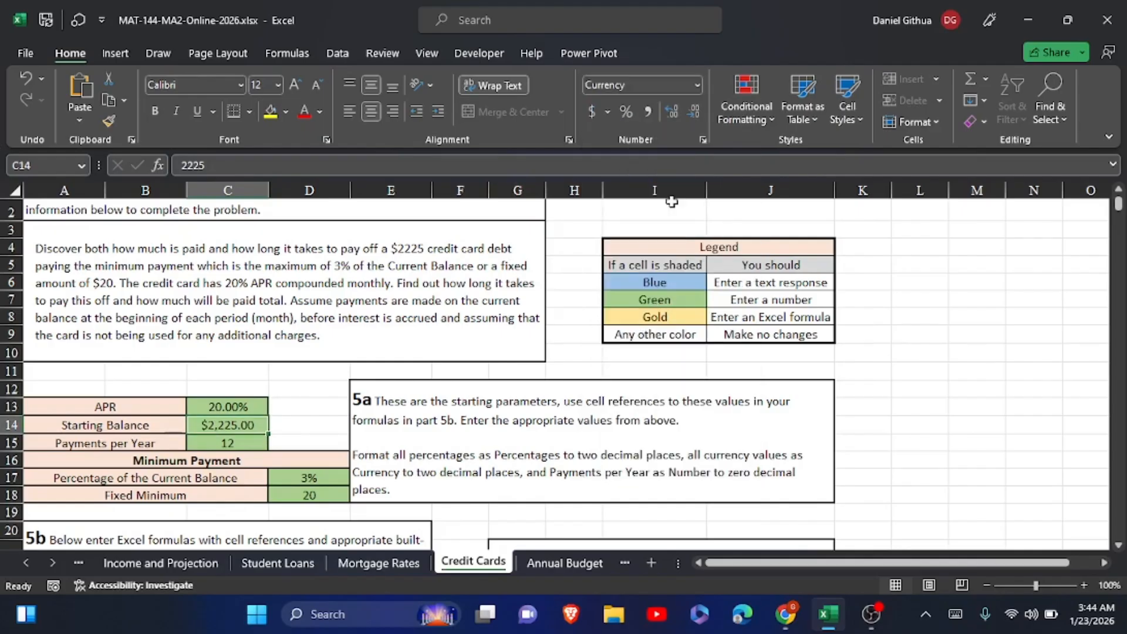
Show the Percentage of the Current Balance with two decimal places and format the Fixed Minimum as Currency
left_click(307, 477)
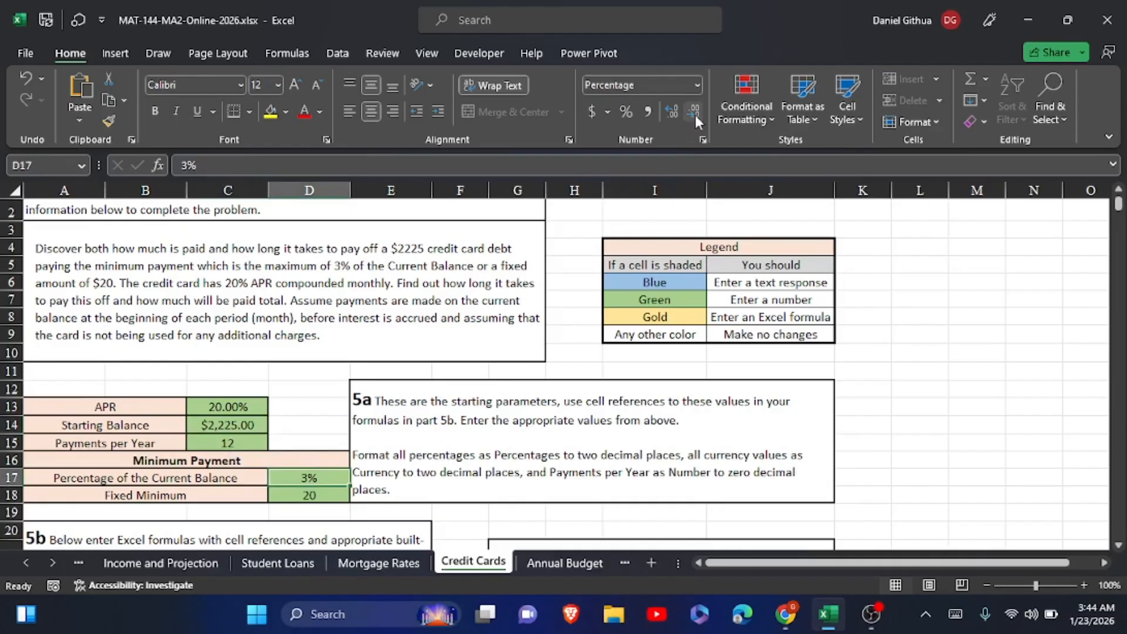
left_click(671, 113)
left_click(671, 114)
left_click(313, 491)
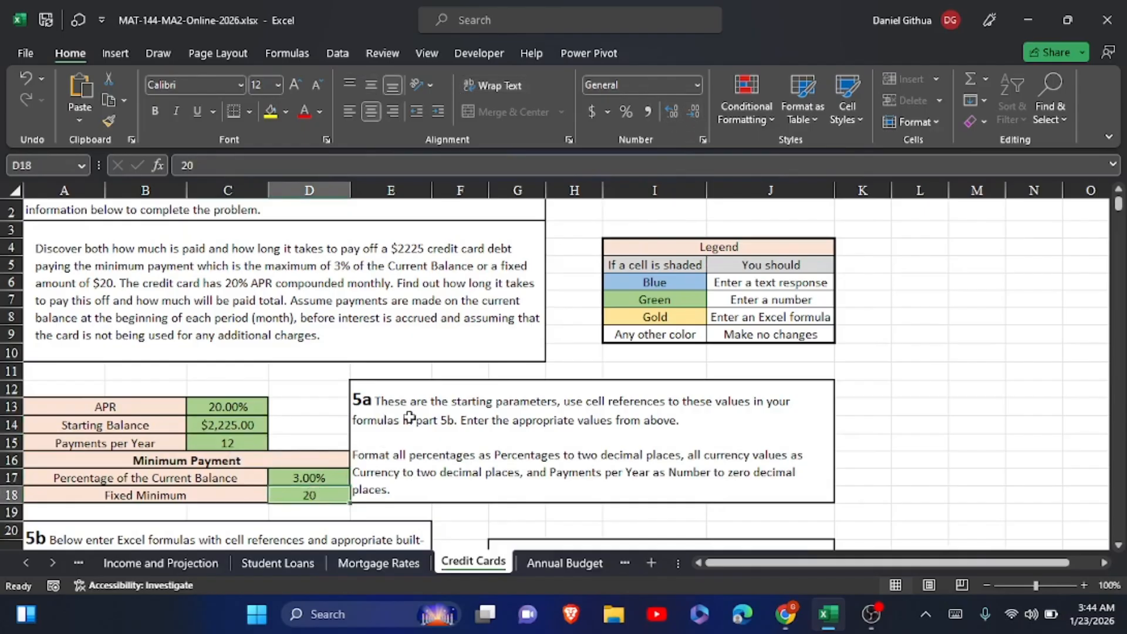
left_click(693, 84)
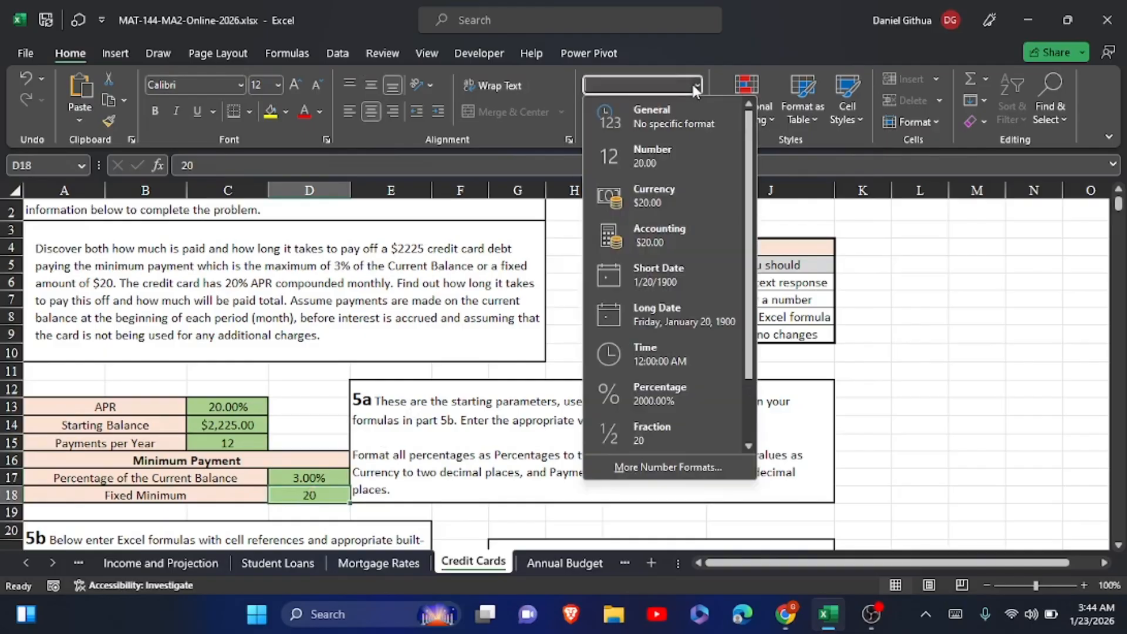
left_click(640, 202)
left_click(903, 370)
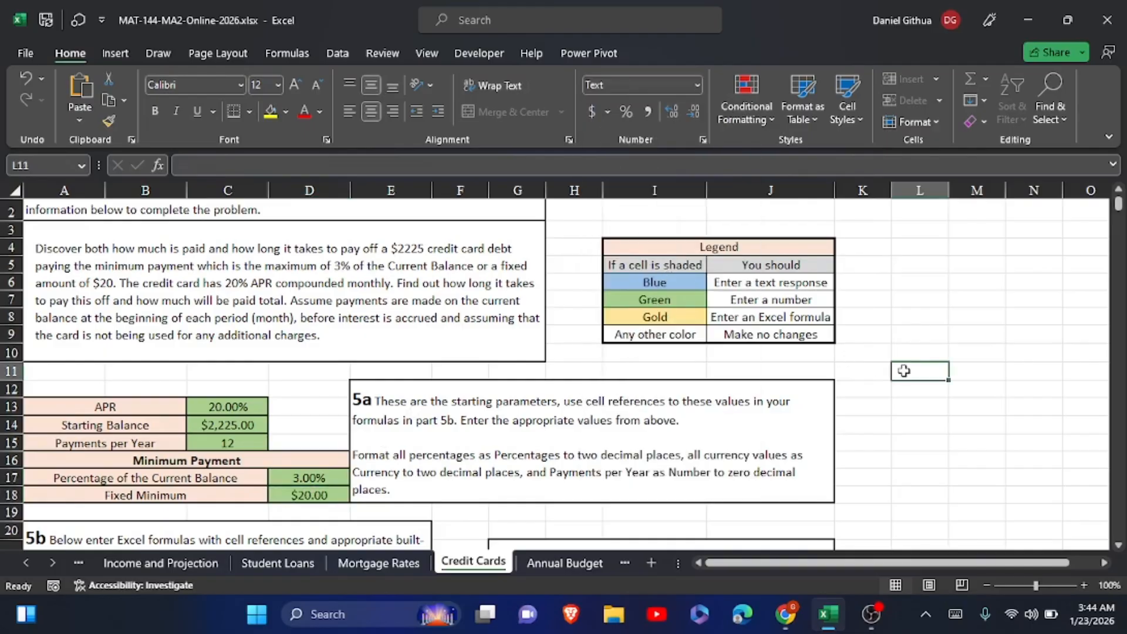
Check the note on the payment rule, and start a MAX formula in C25 for the month 1 Payment
scroll(763, 464, "down", 4)
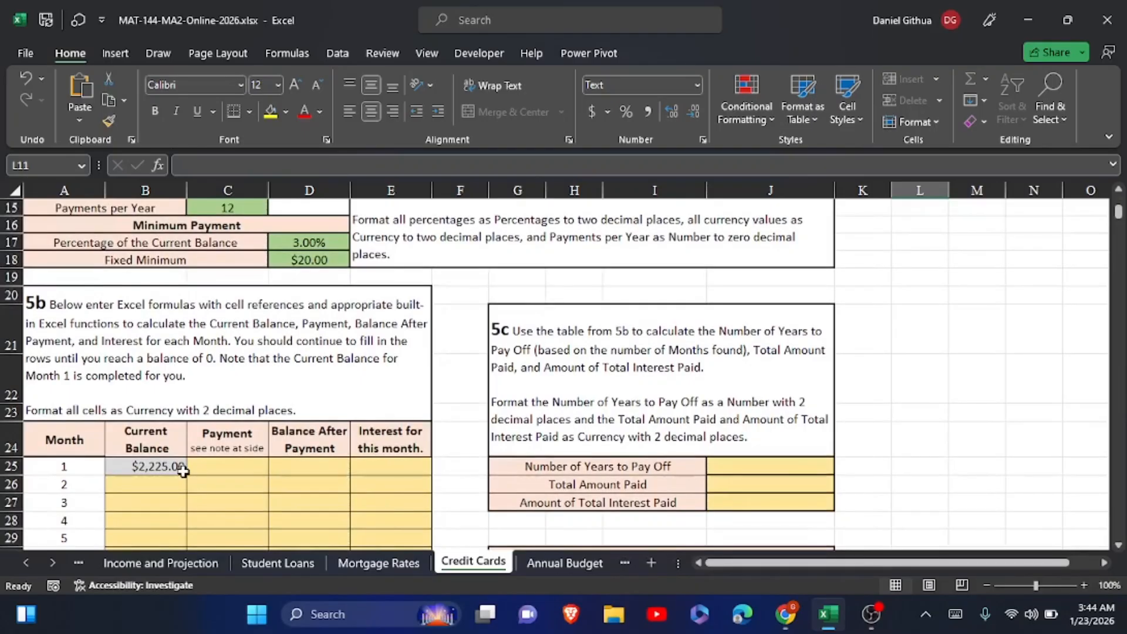
left_click(202, 461)
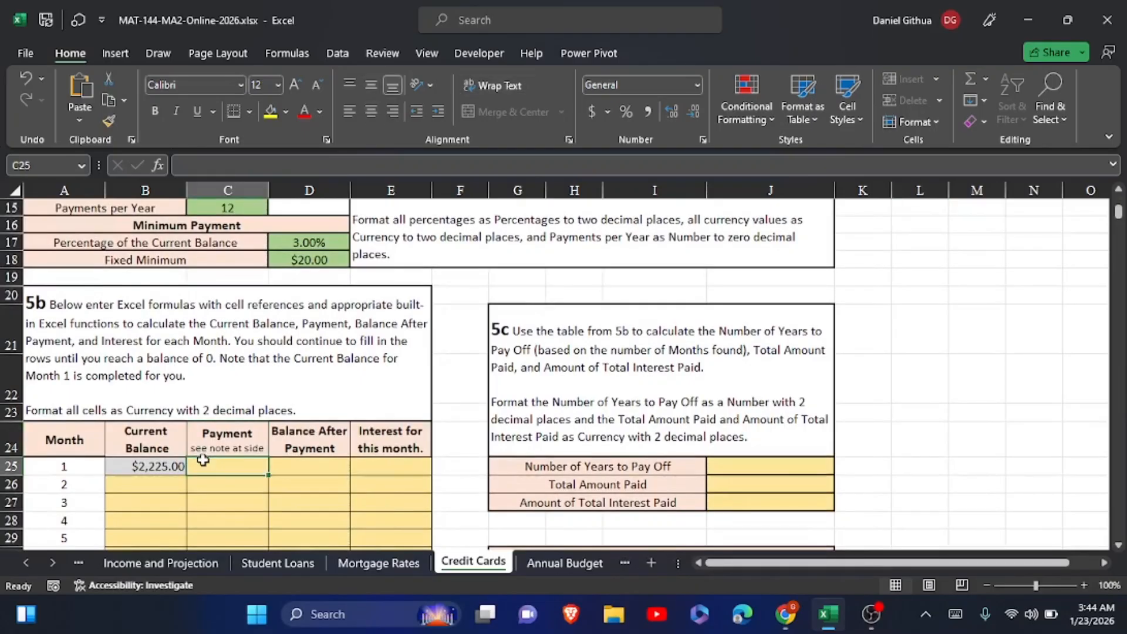
scroll(188, 411, "down", 2)
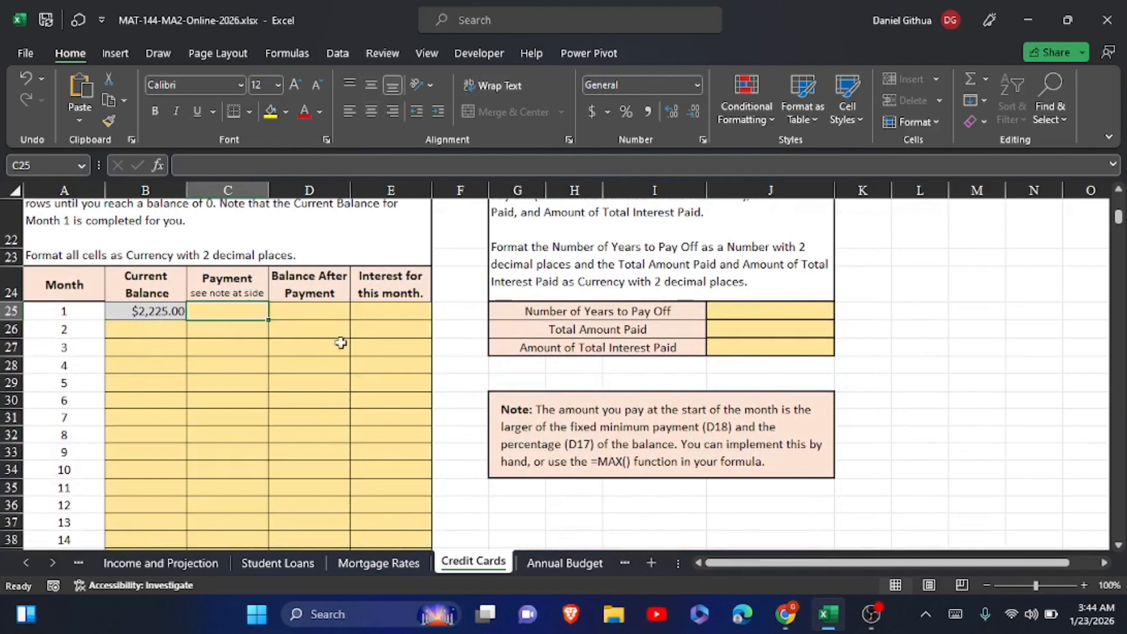
left_click(533, 423)
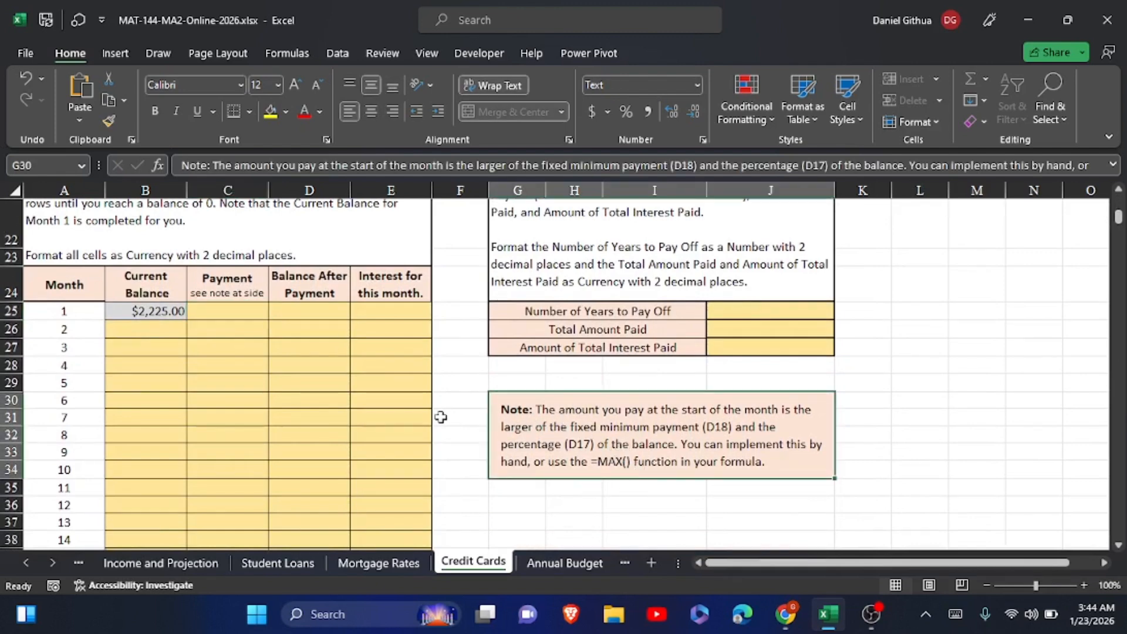
left_click(234, 311)
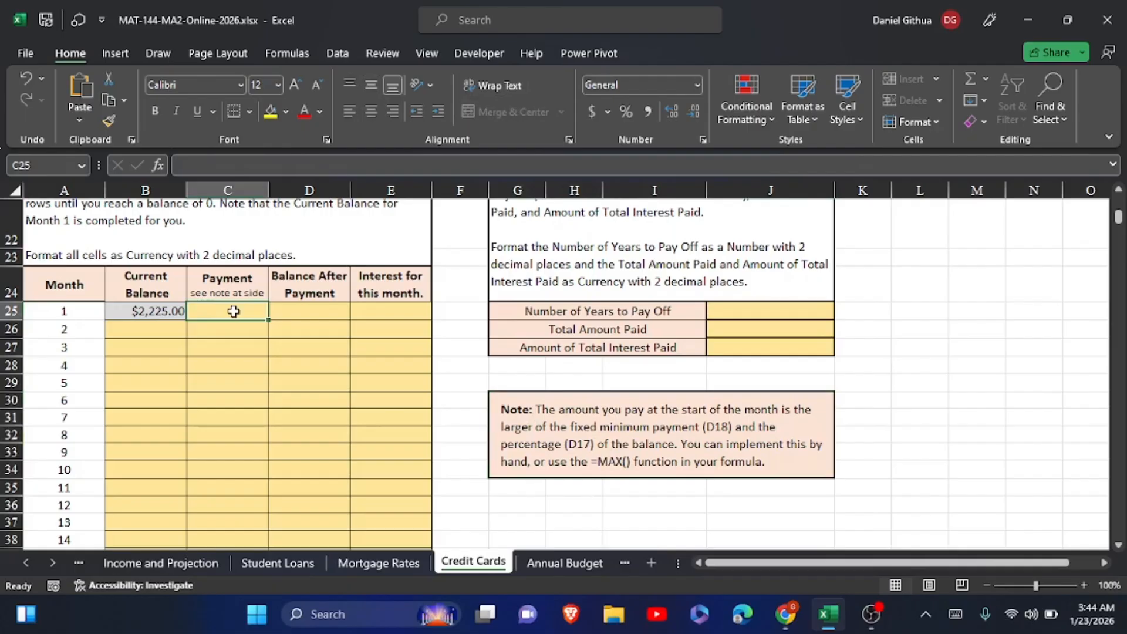
scroll(233, 311, "up", 1)
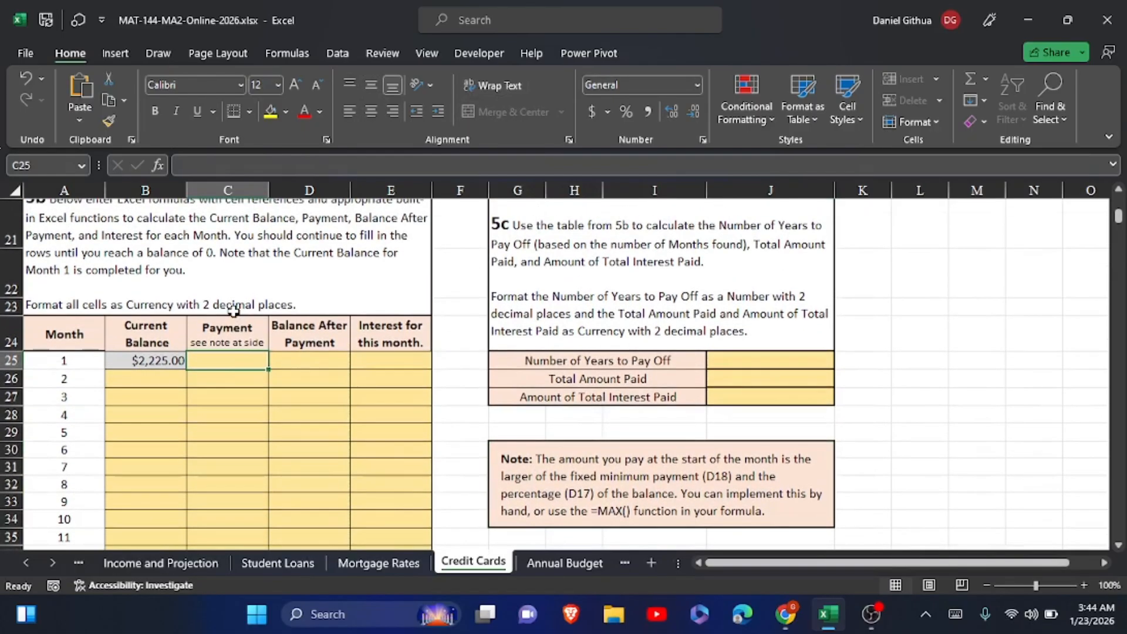
left_click(954, 614)
type("=m")
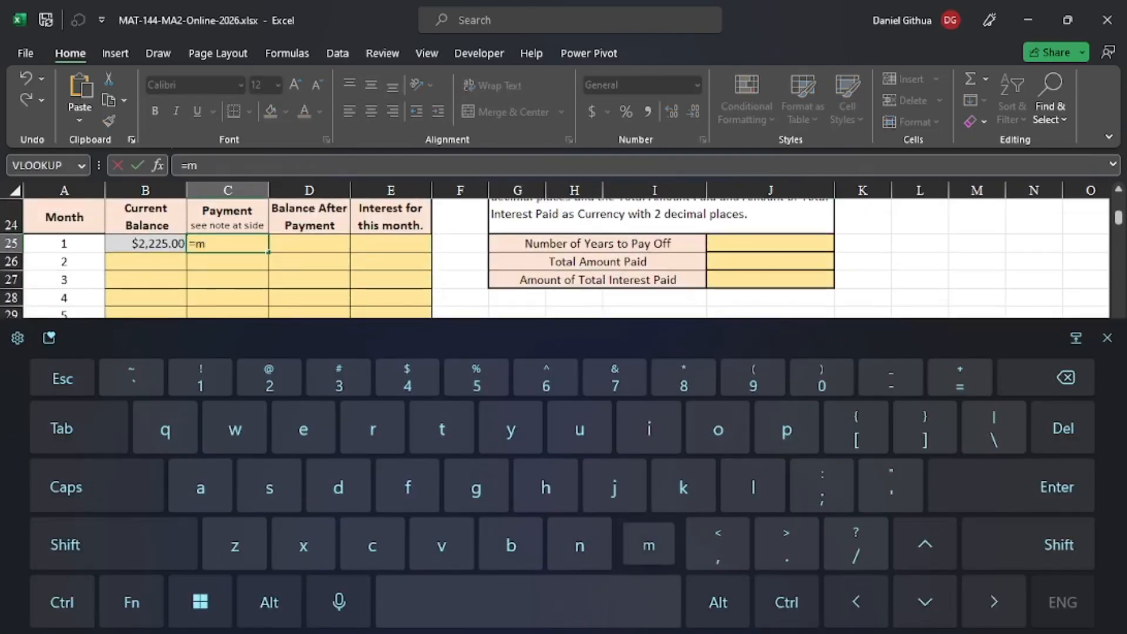
type("ax")
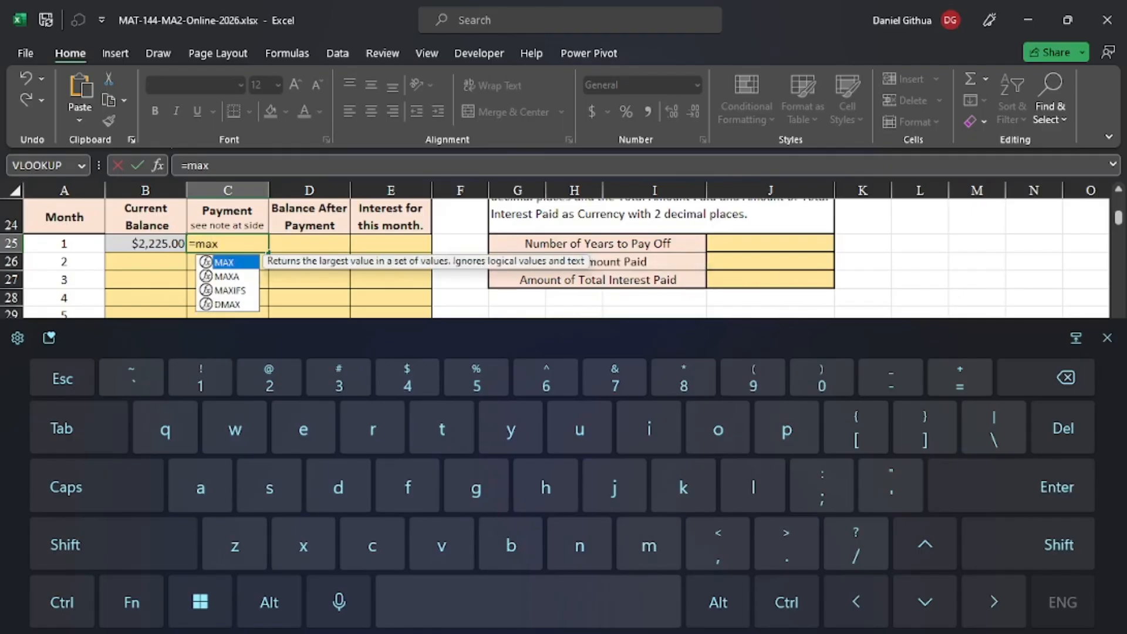
type("(")
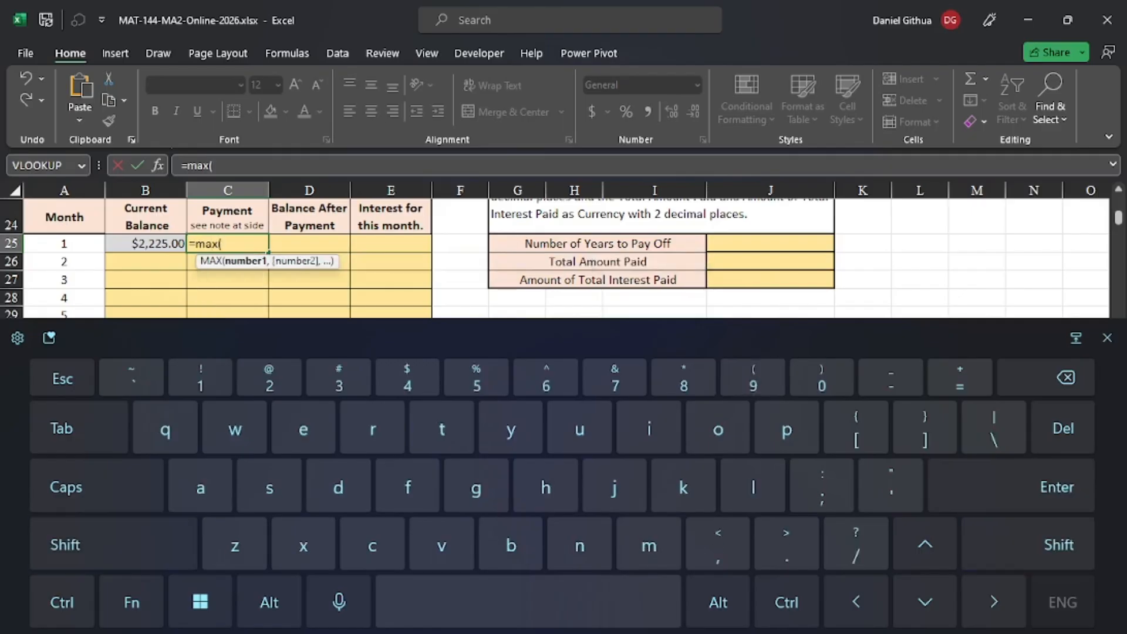
left_click(1106, 338)
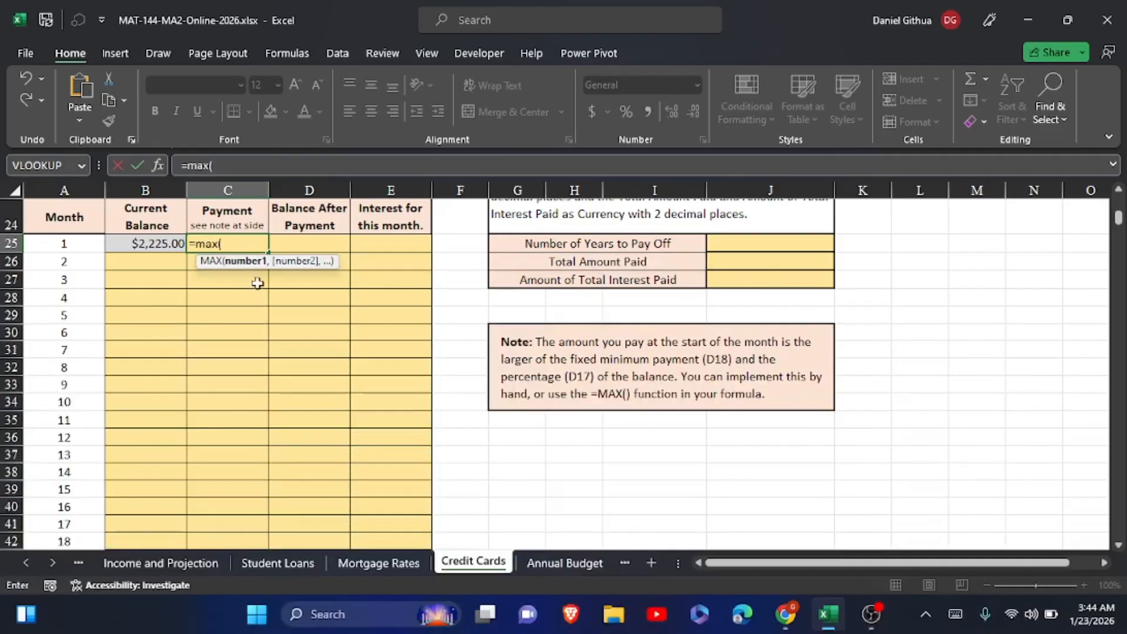
Complete the month 1 Payment formula in C25 as =MAX(B25*D17,D18)
left_click(139, 246)
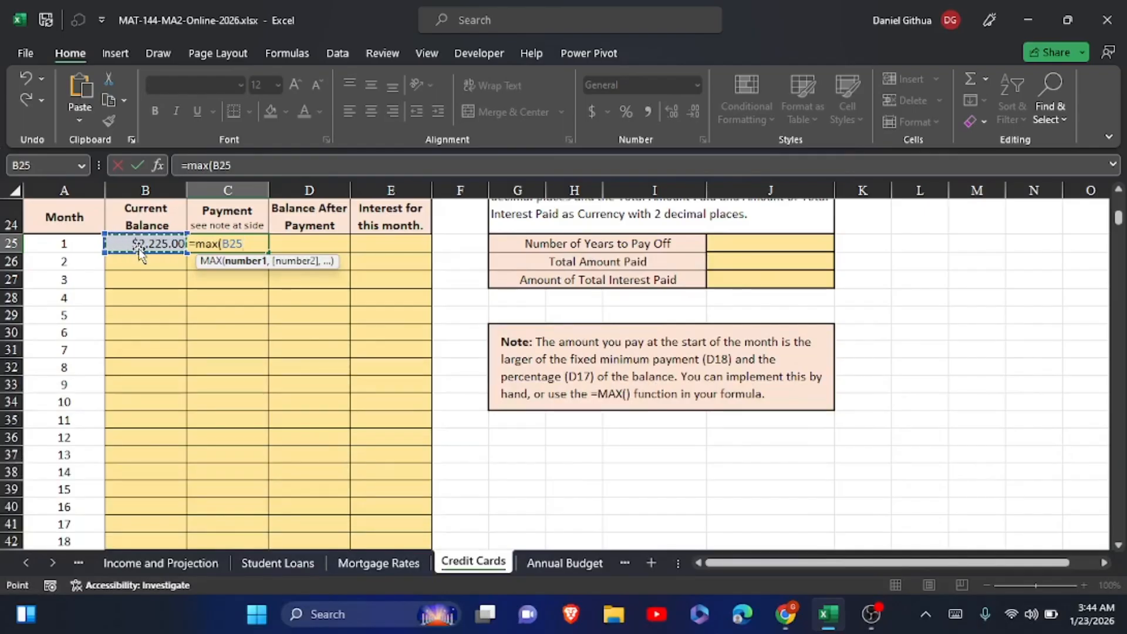
type("*")
scroll(139, 249, "up", 1)
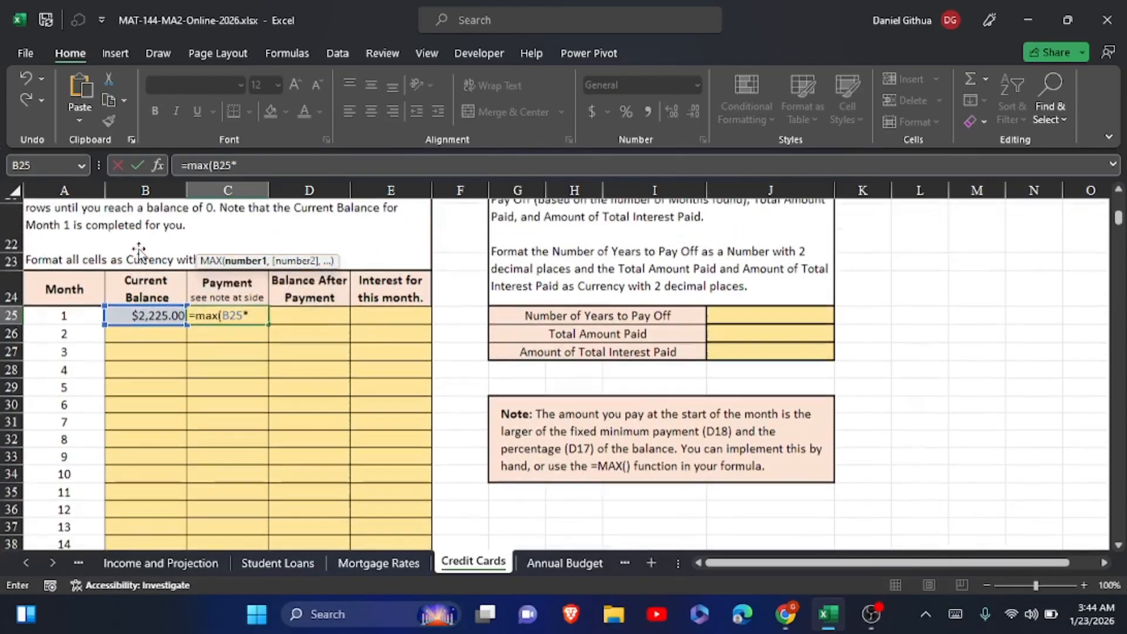
scroll(139, 250, "up", 1)
scroll(261, 251, "up", 3)
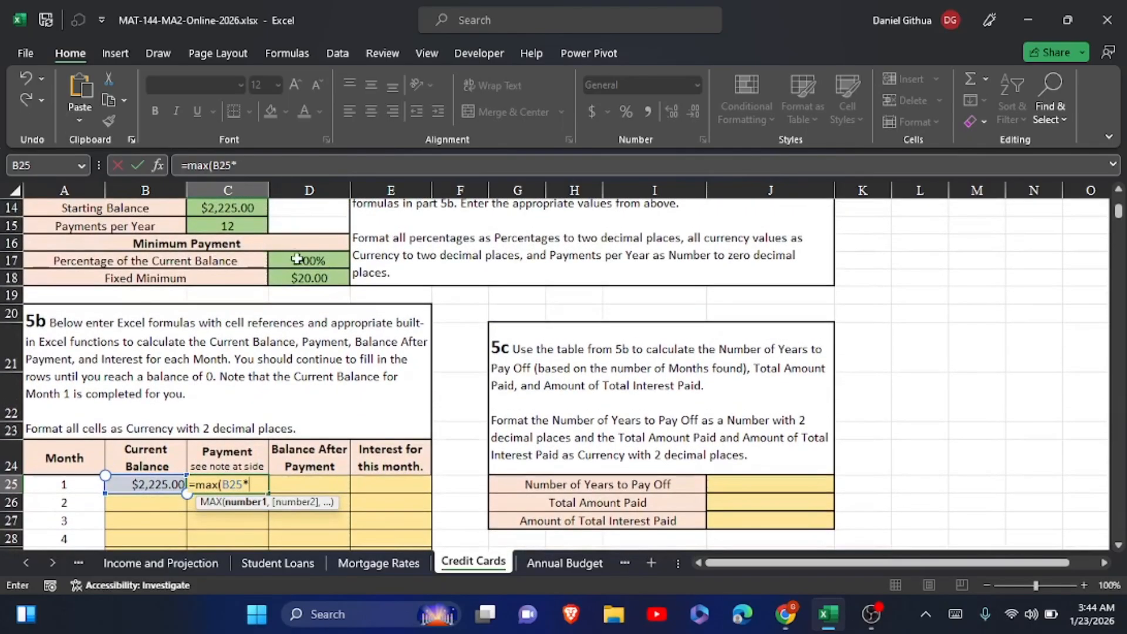
left_click(298, 260)
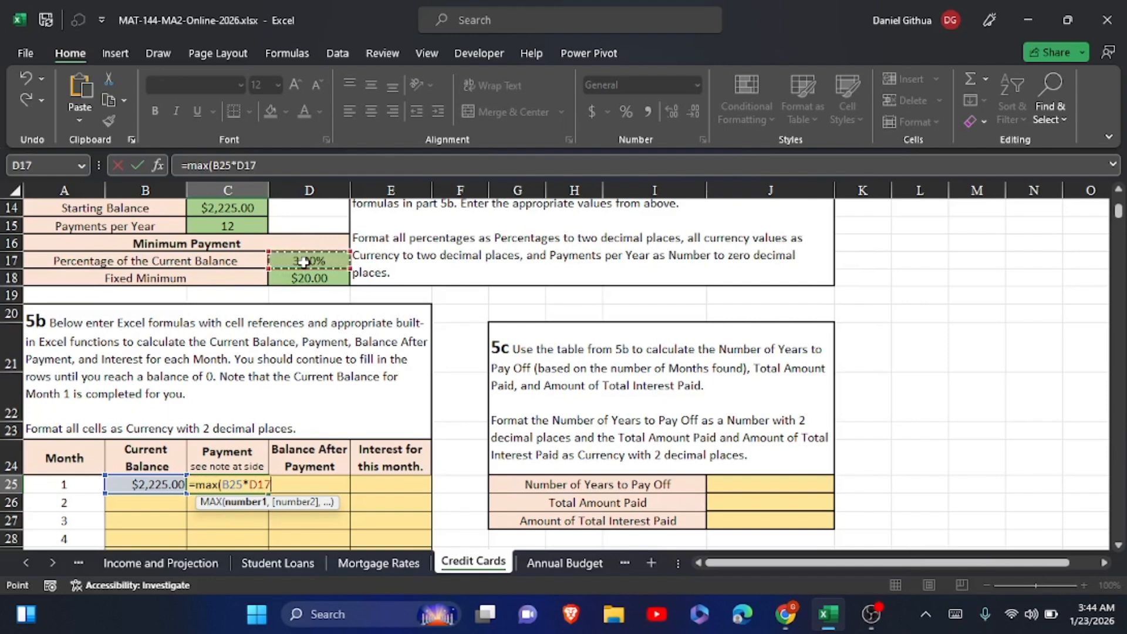
type(",")
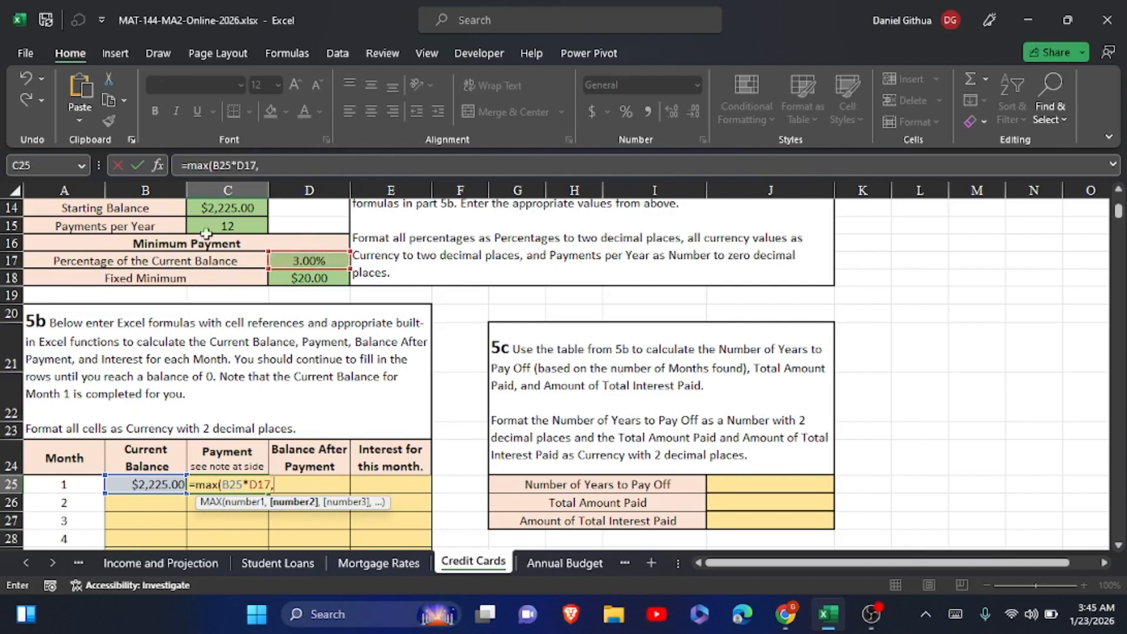
left_click(309, 278)
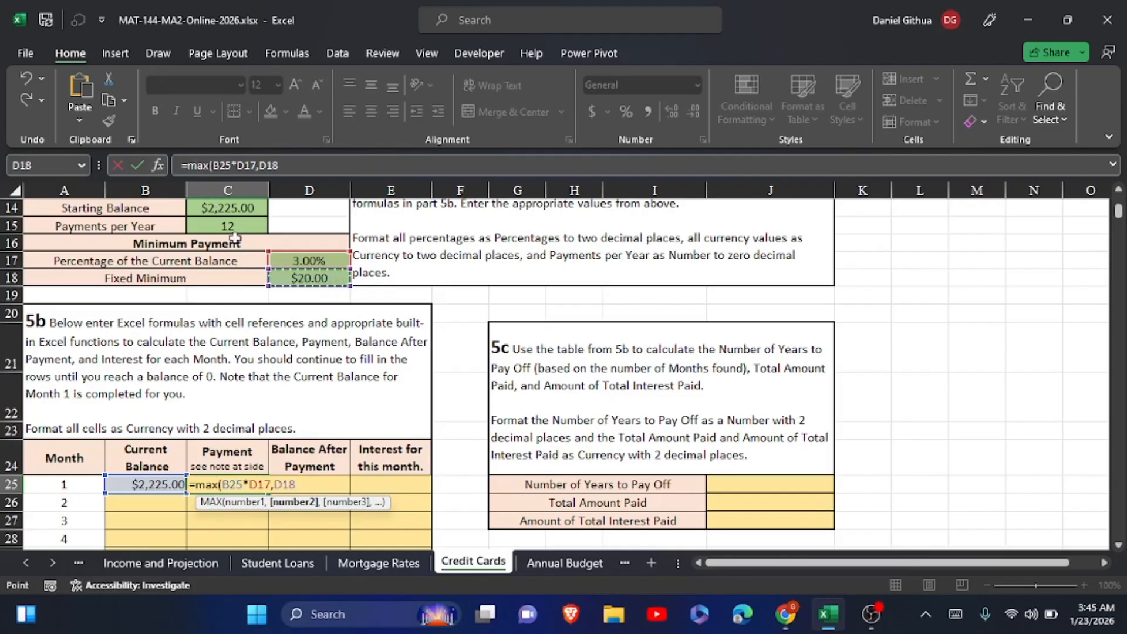
left_click(133, 171)
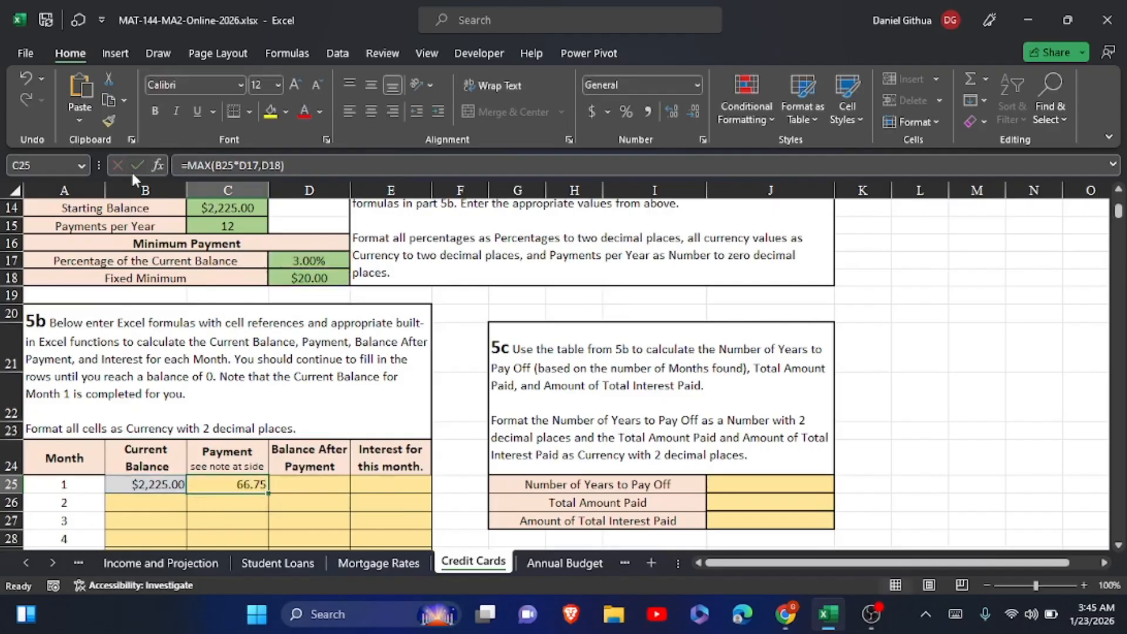
Enter =B25-C25 in D25 to calculate the month 1 Balance After Payment
left_click(304, 483)
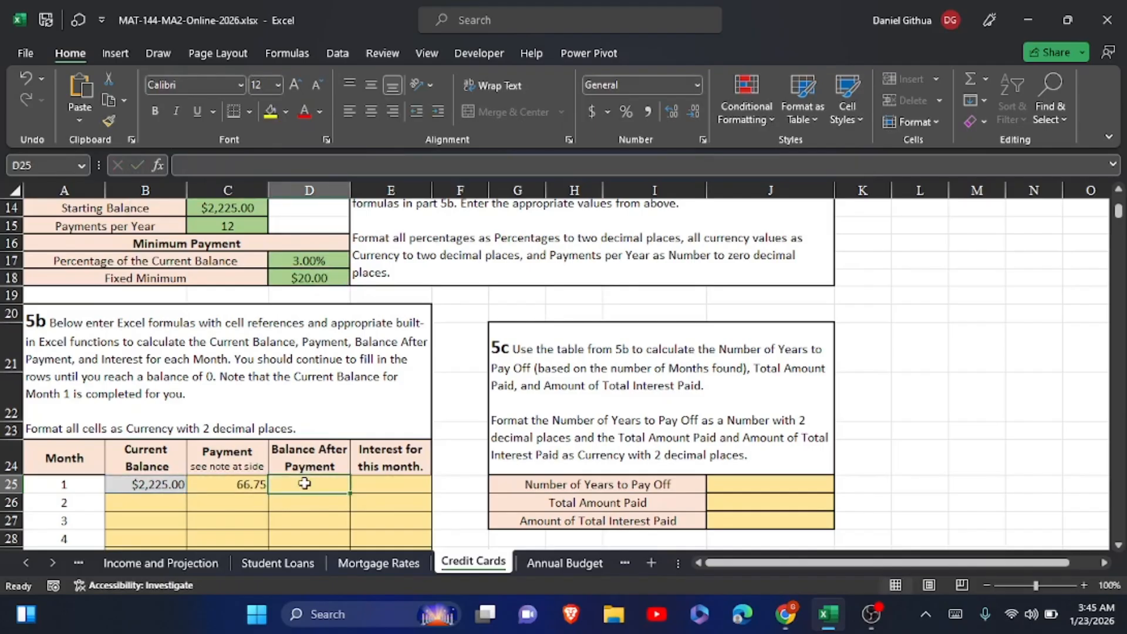
type("=")
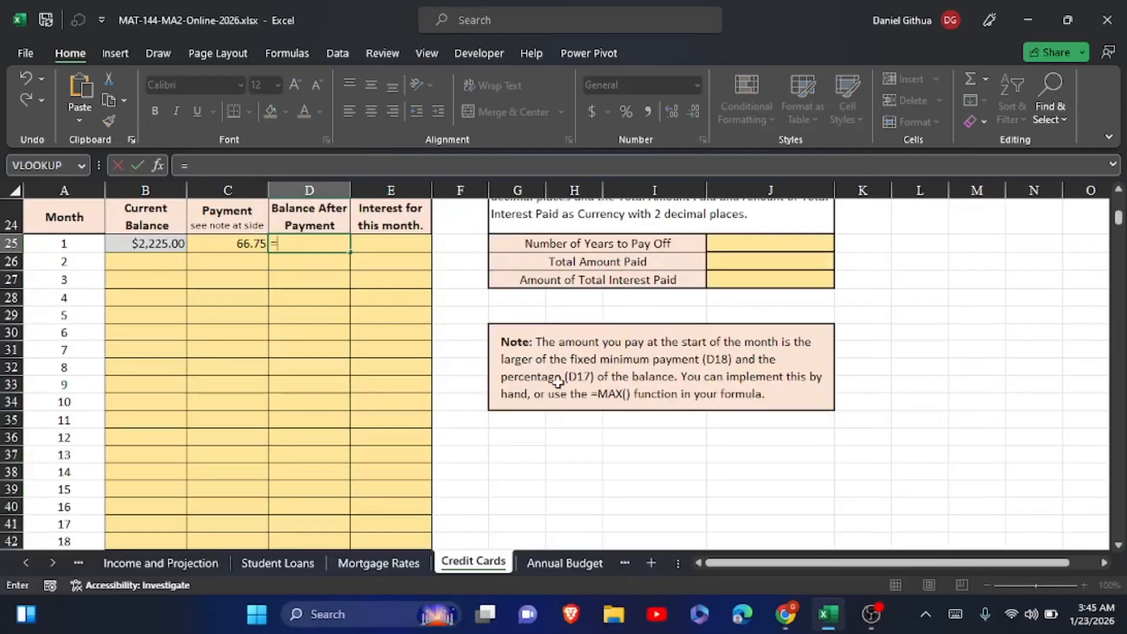
left_click(134, 241)
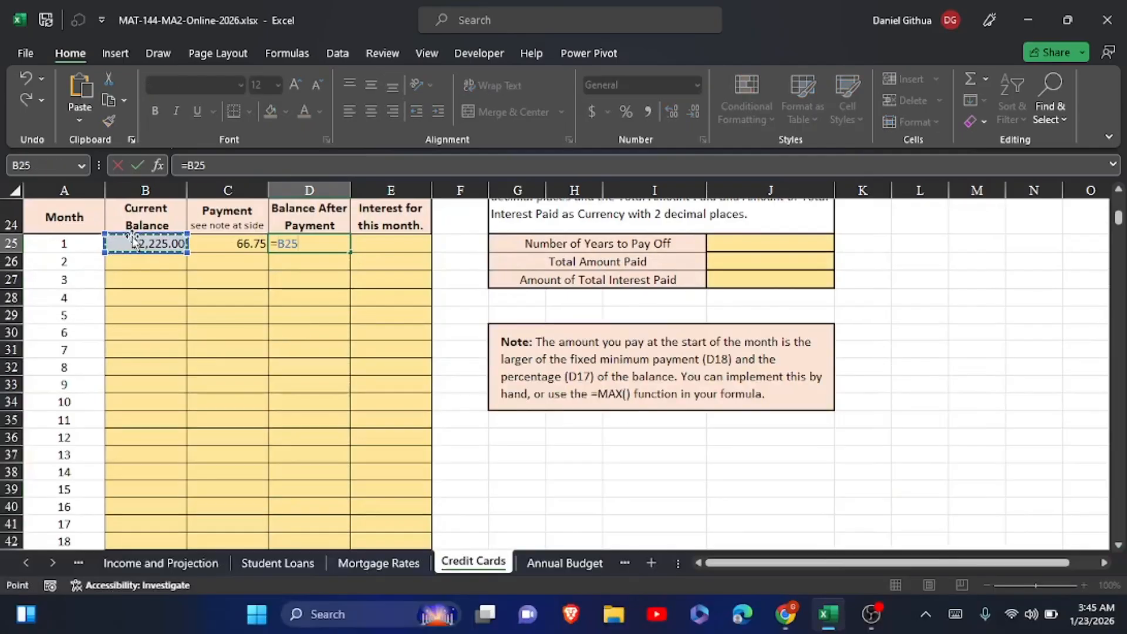
type("-")
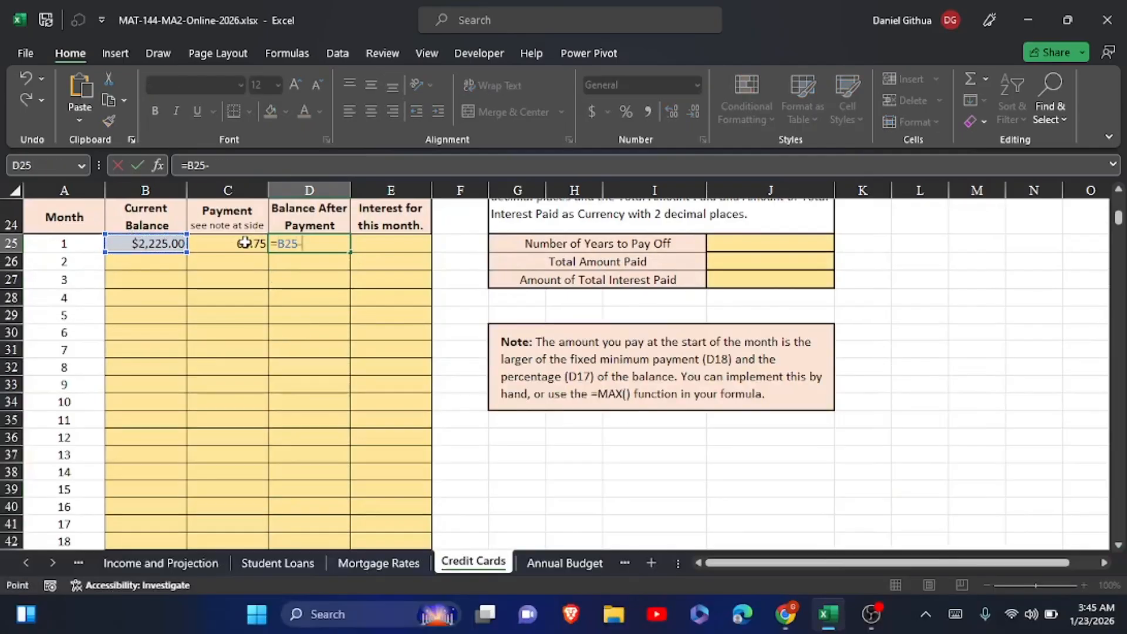
left_click(244, 243)
left_click(139, 163)
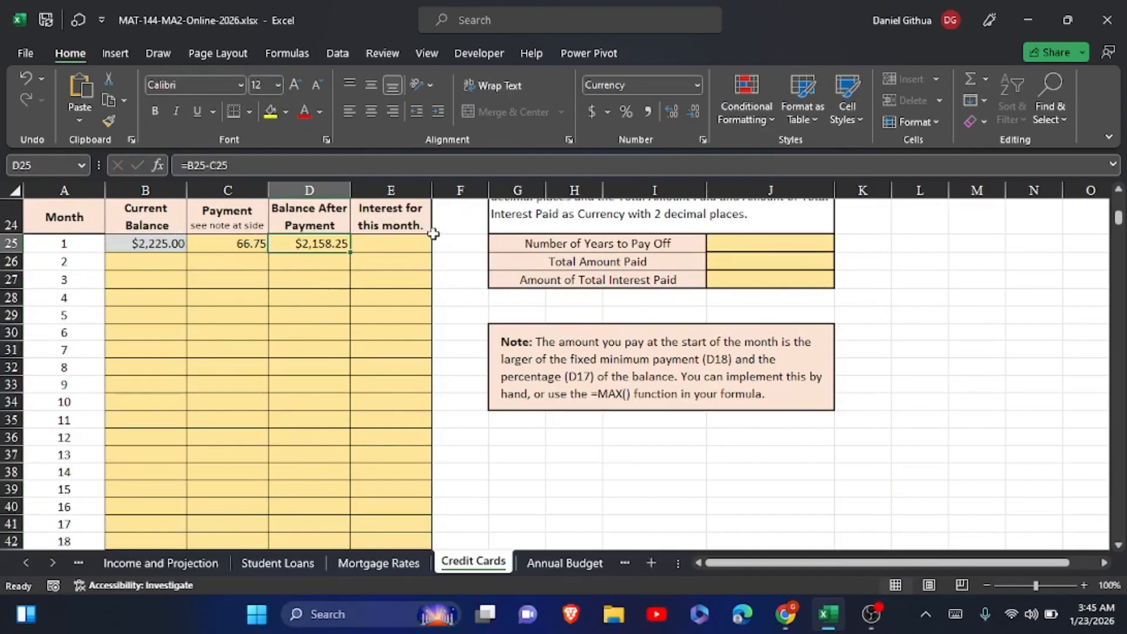
Enter =D25*C13/C15 in E25 to calculate the month 1 interest from the APR and payments per year
left_click(388, 237)
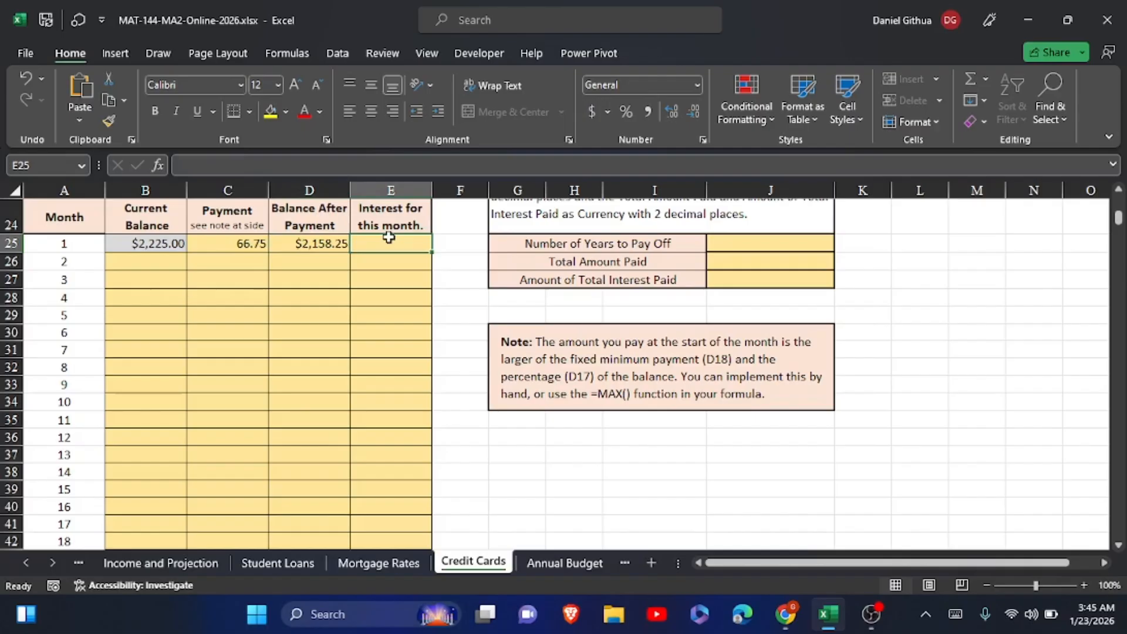
left_click(388, 237)
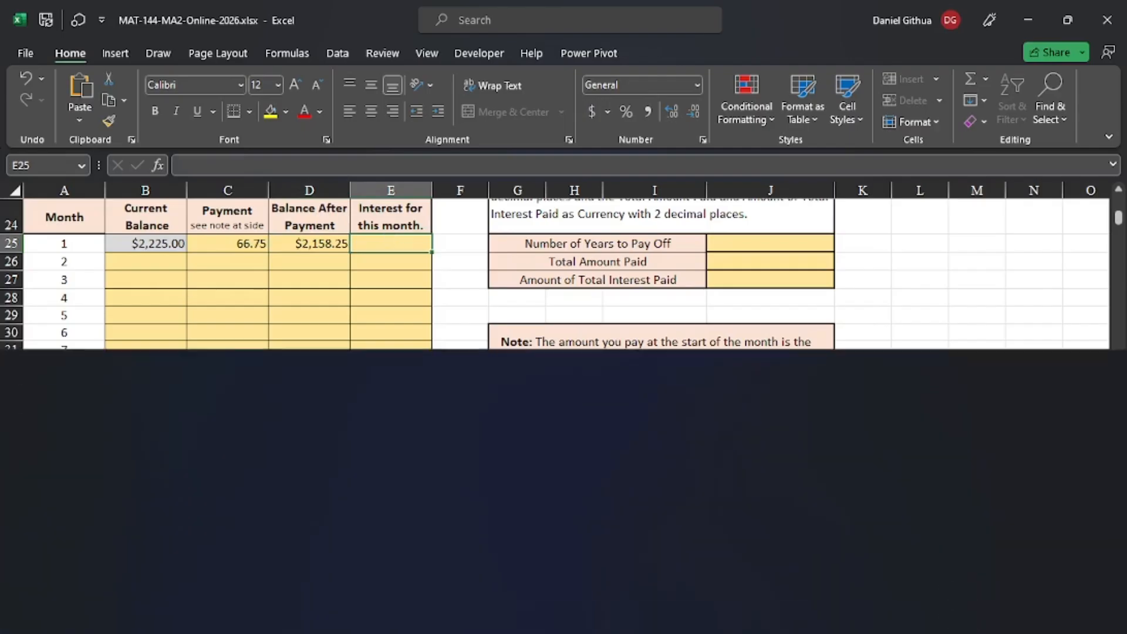
type("=")
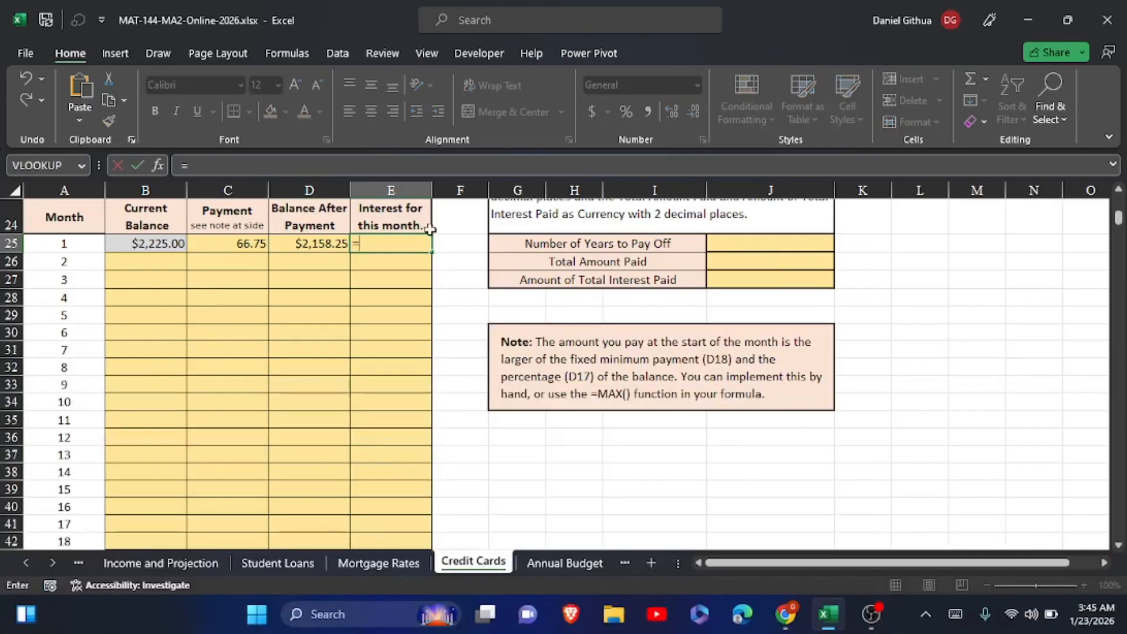
left_click(317, 240)
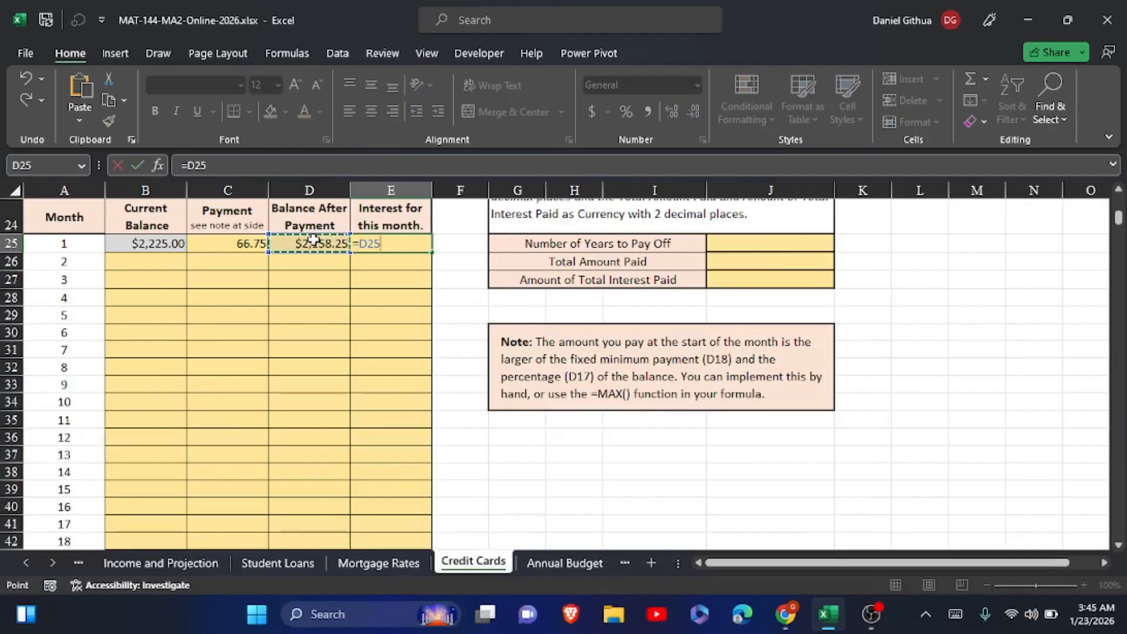
type("*")
scroll(314, 239, "up", 4)
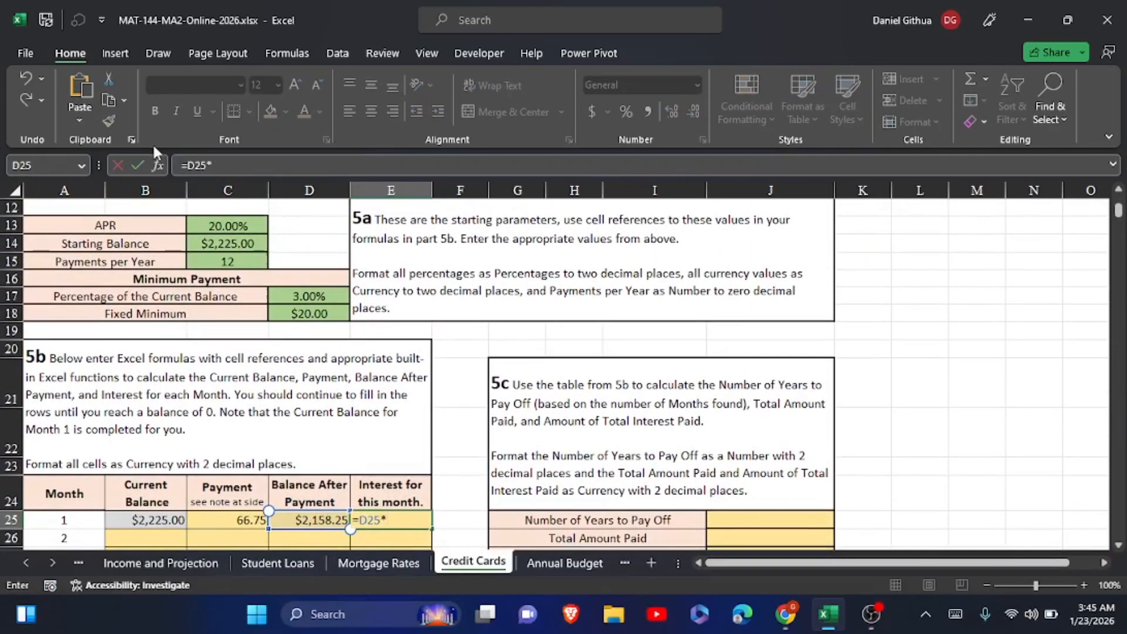
left_click(215, 232)
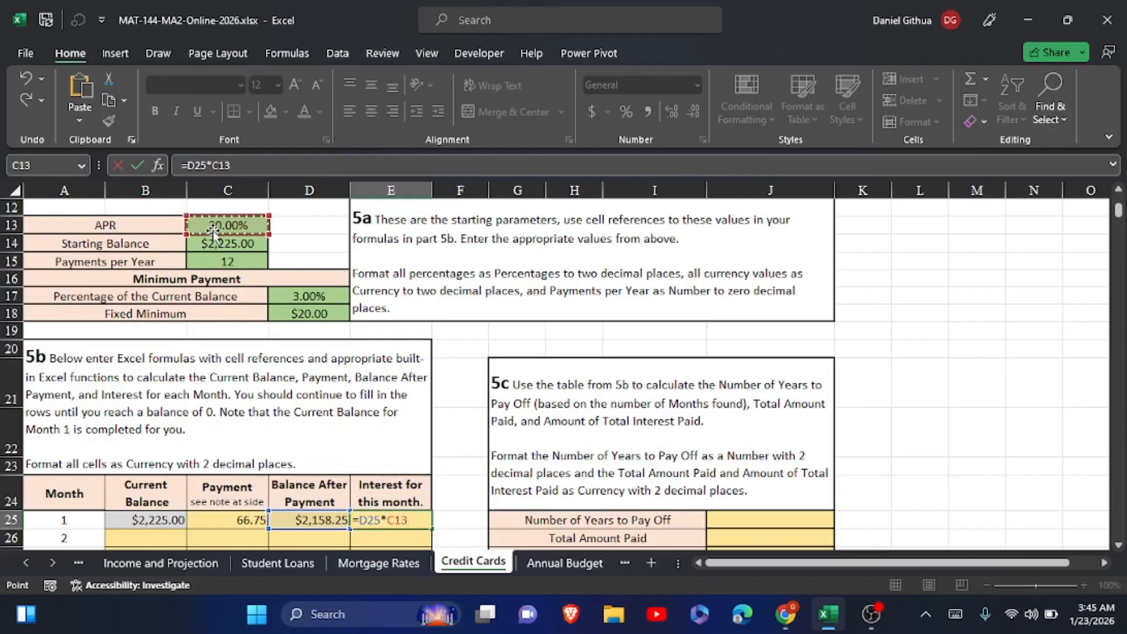
type("/")
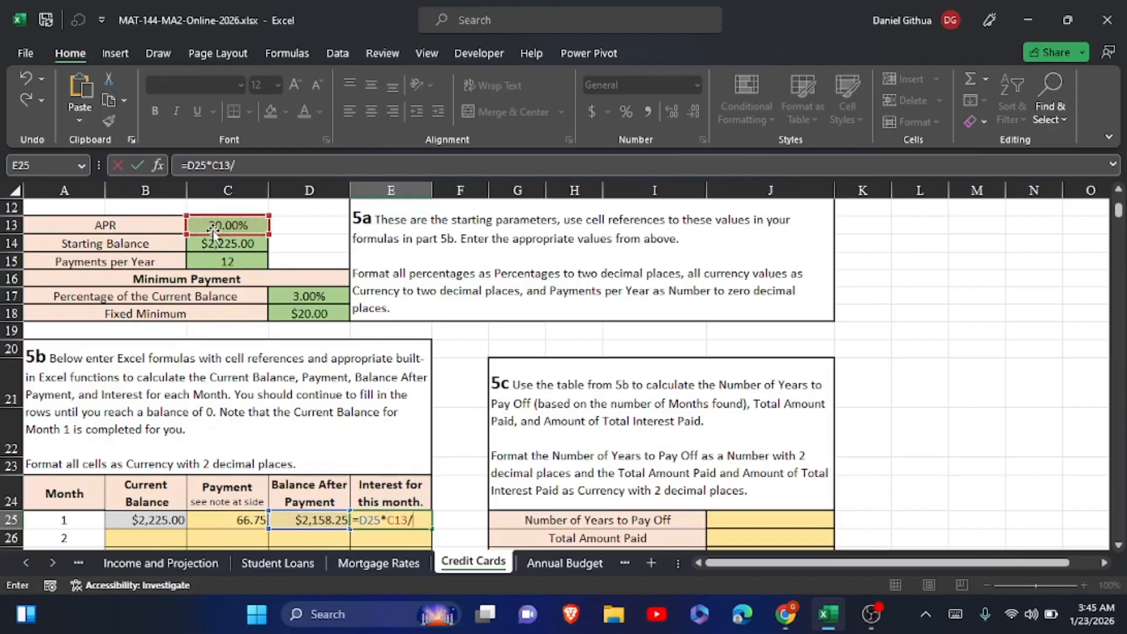
left_click(219, 260)
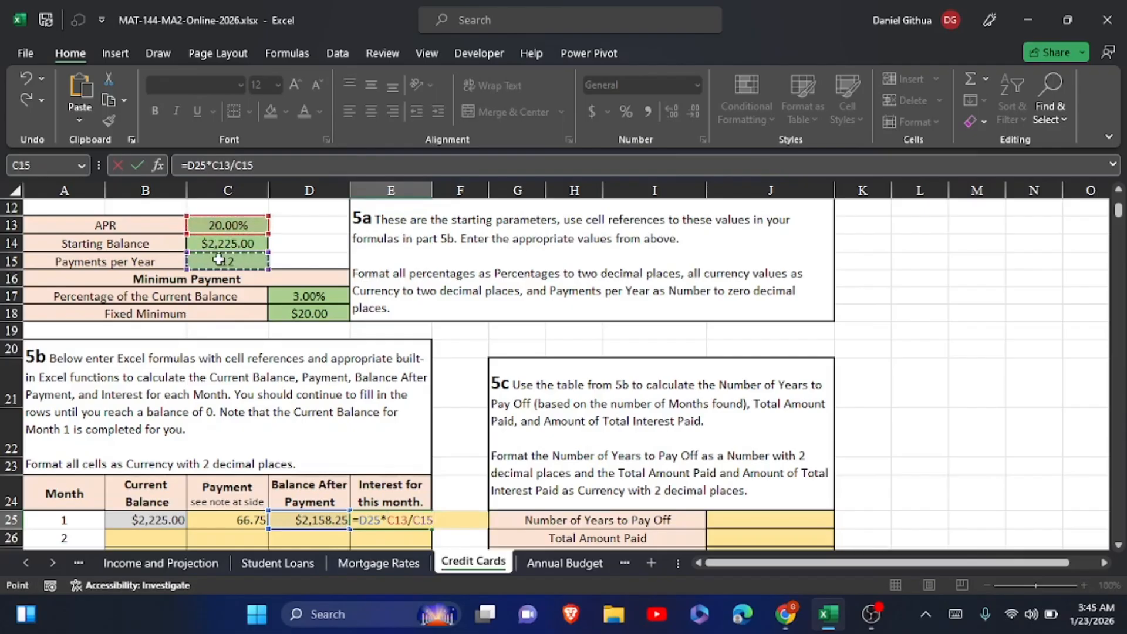
left_click(139, 165)
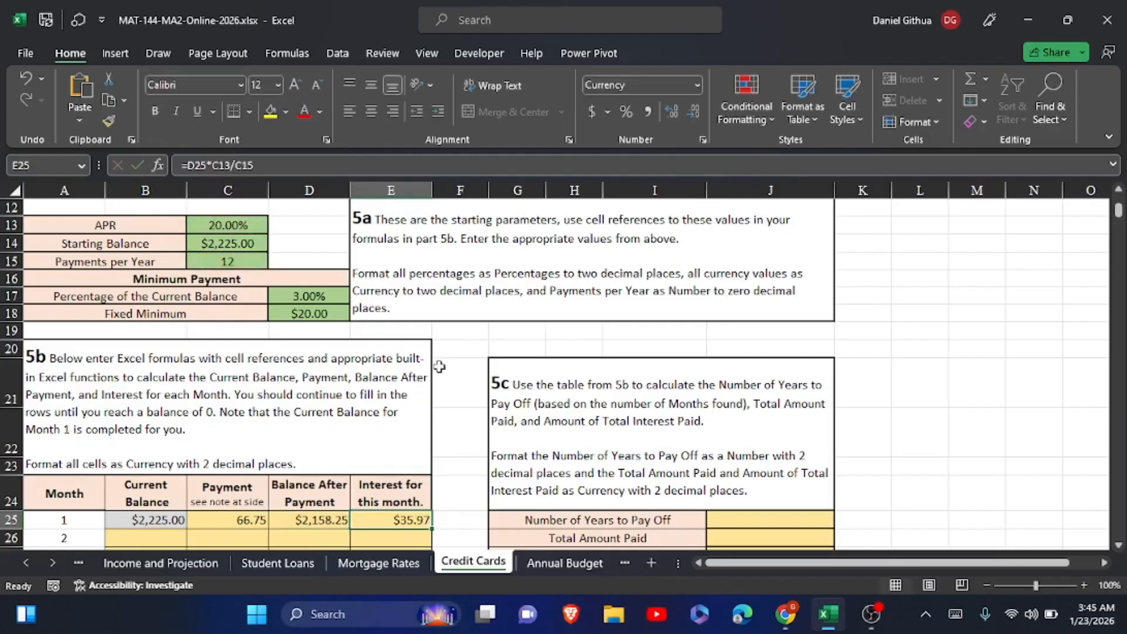
Make the D17 and D18 references absolute in the C25 Payment formula, giving =MAX(B25*$D$17,$D$18)
left_click(238, 522)
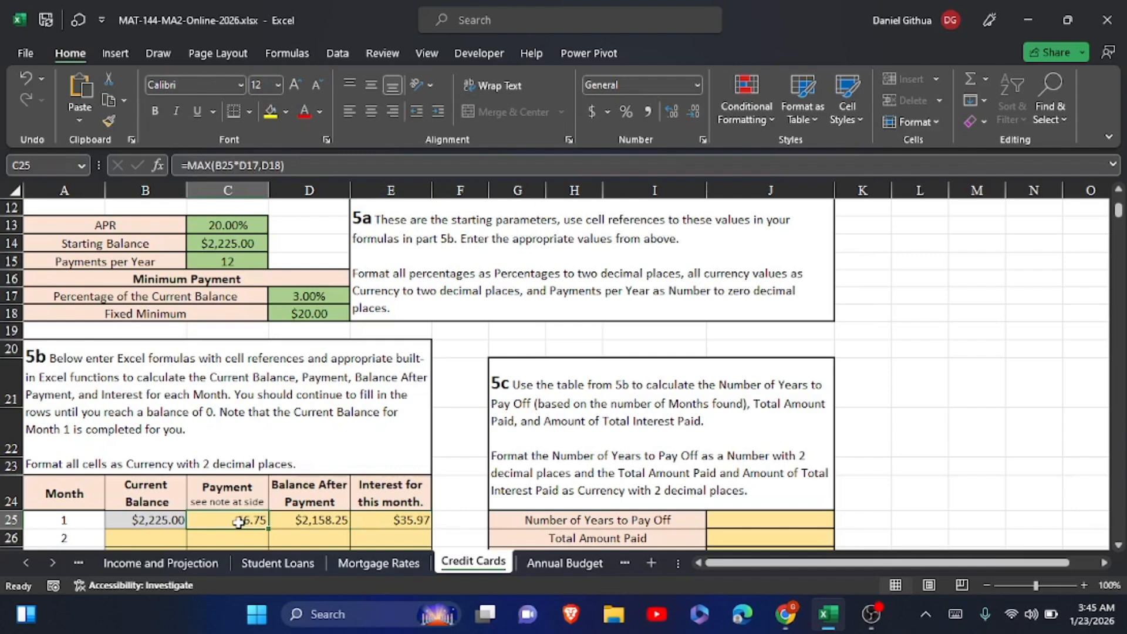
left_click(253, 165)
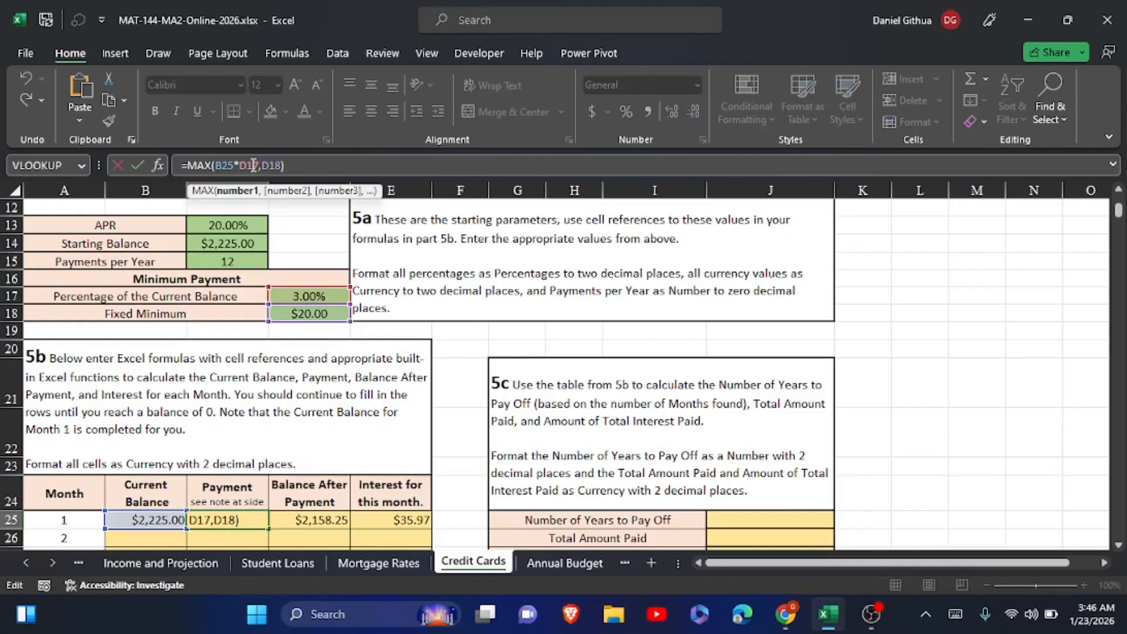
key("F4")
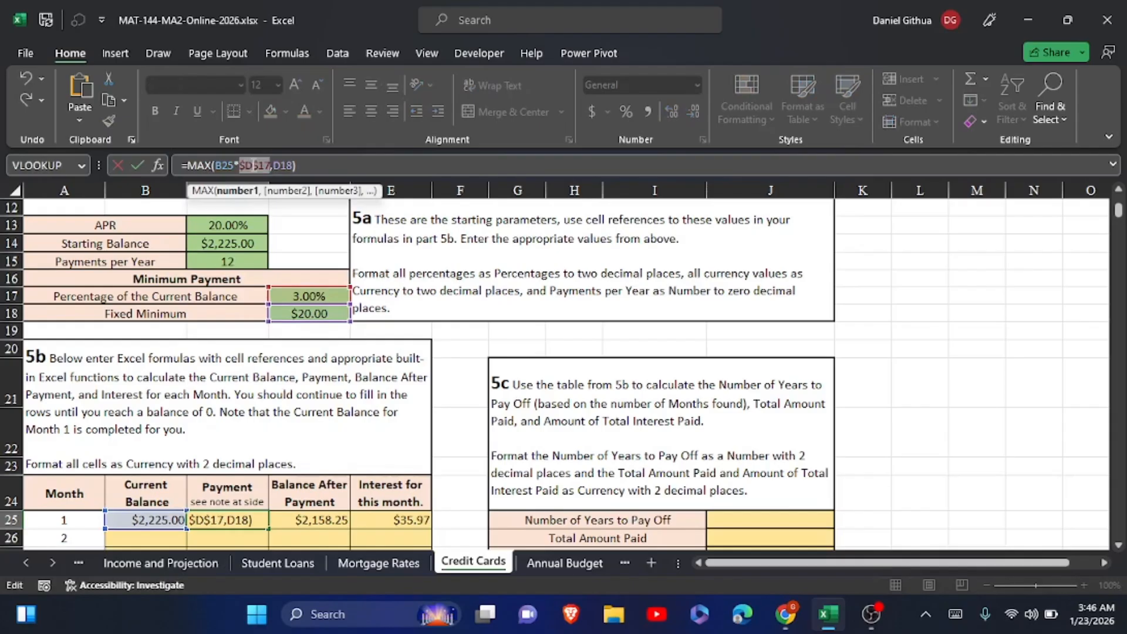
left_click(283, 165)
key("F4")
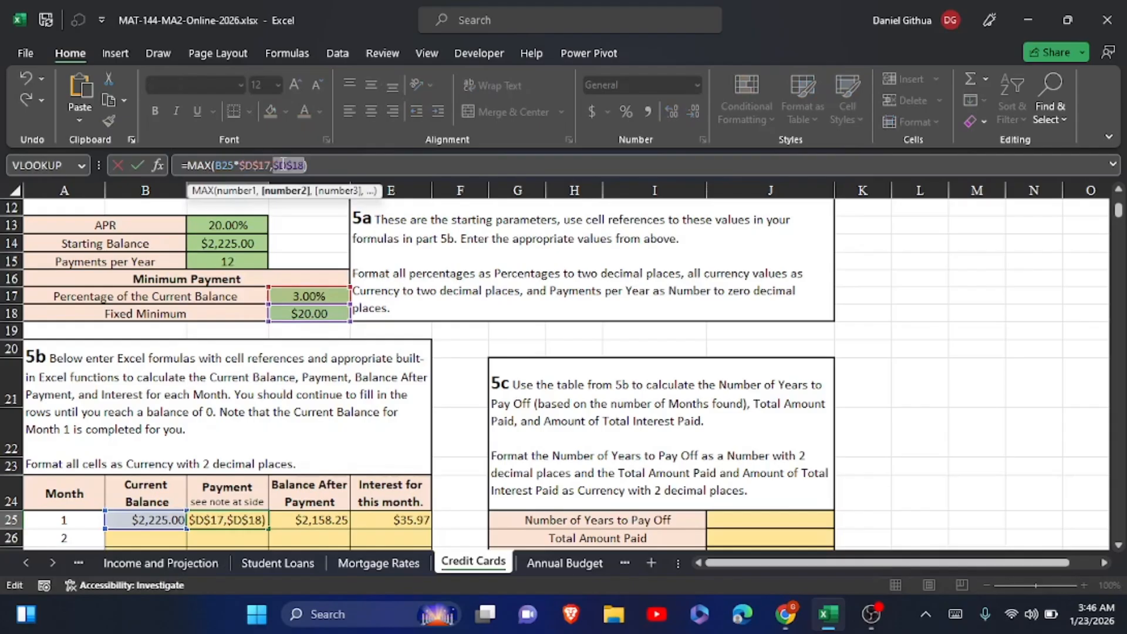
left_click(140, 165)
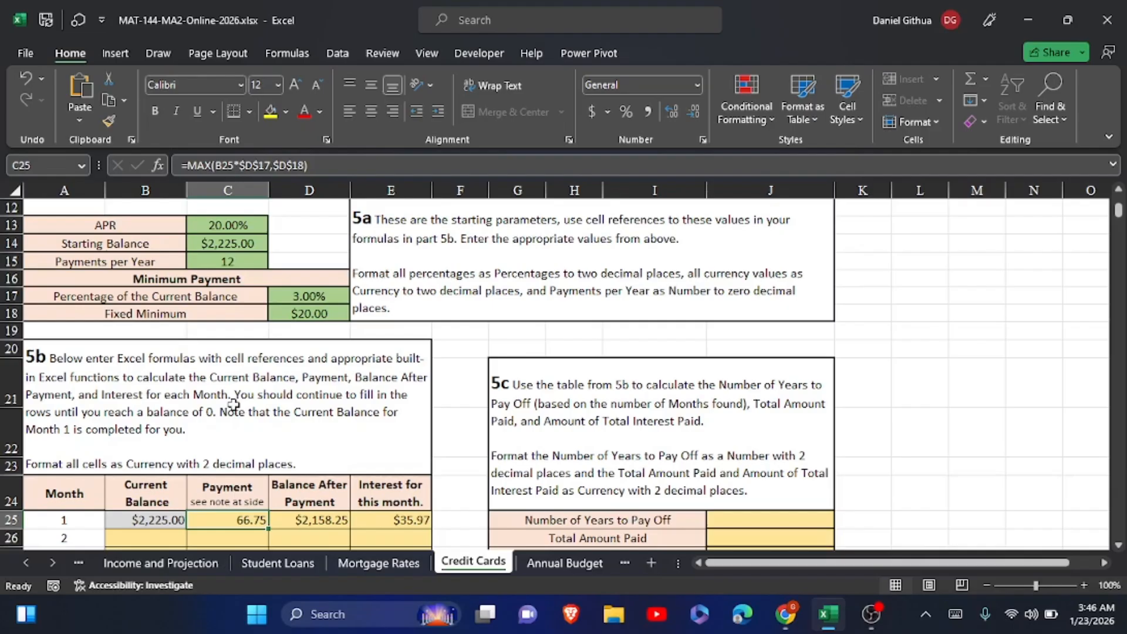
Make the C13 and C15 references absolute in the E25 interest formula, giving =D25*$C$13/$C$15
left_click(315, 524)
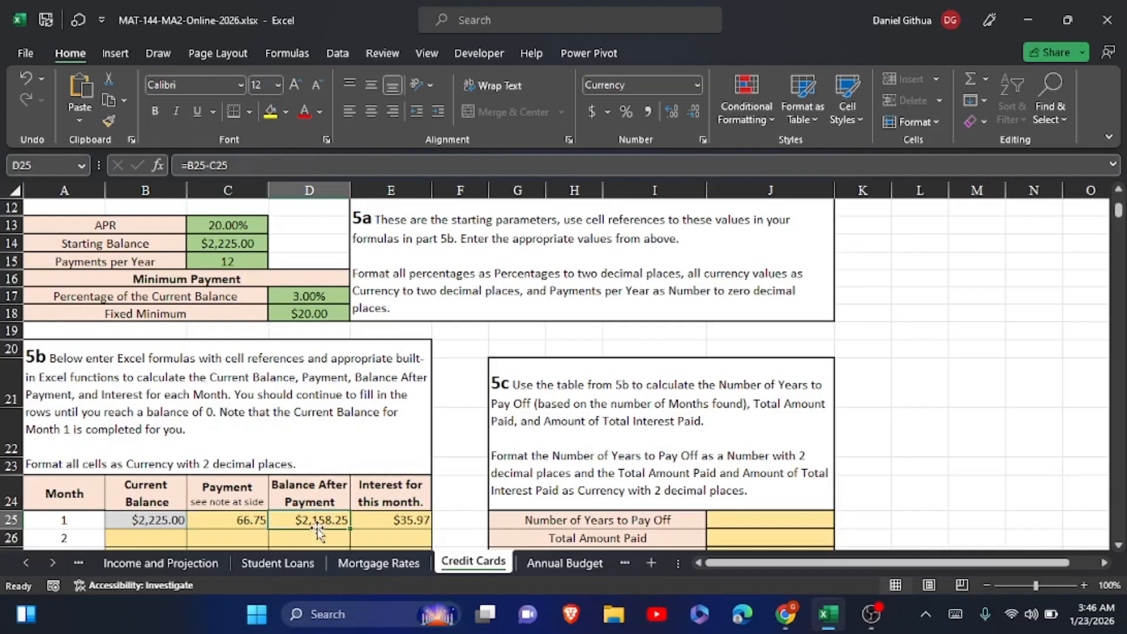
left_click(366, 519)
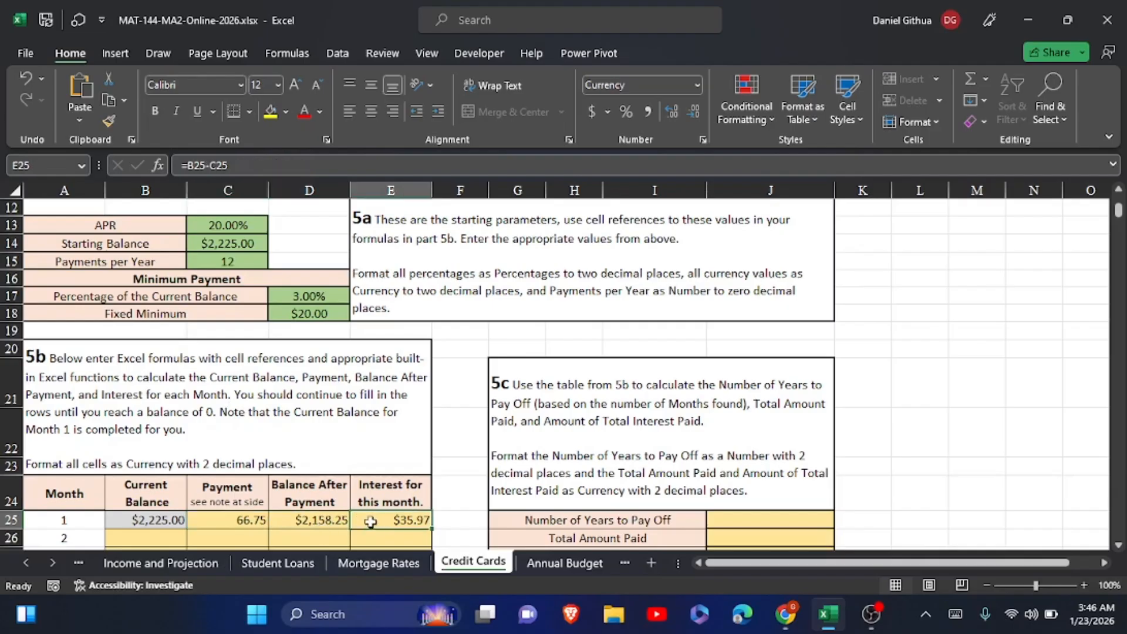
left_click(219, 164)
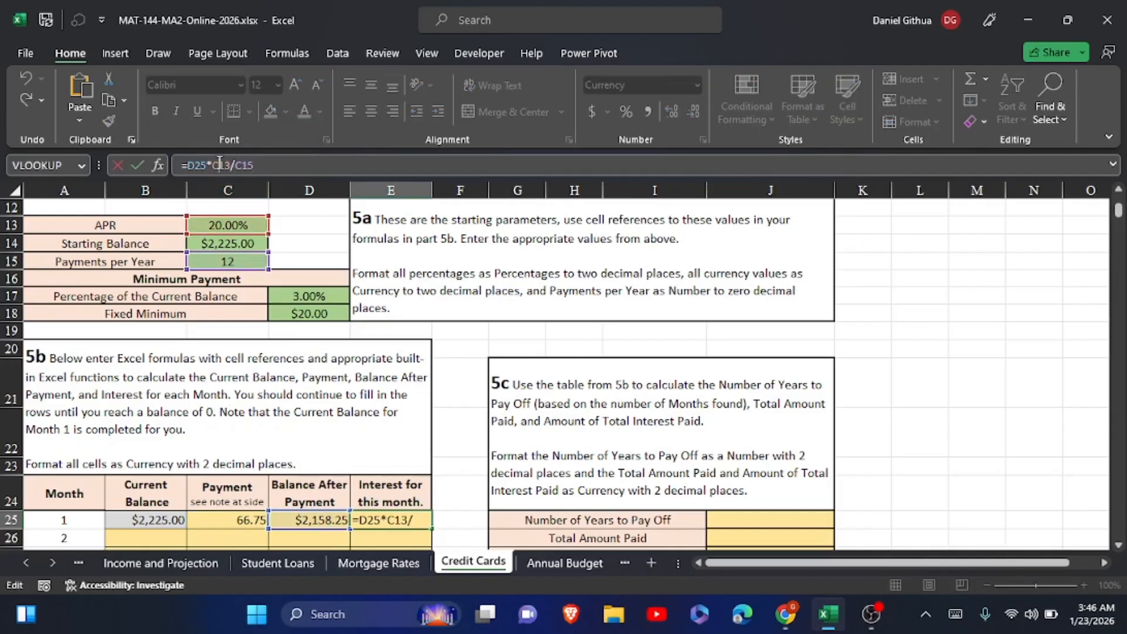
key("F4")
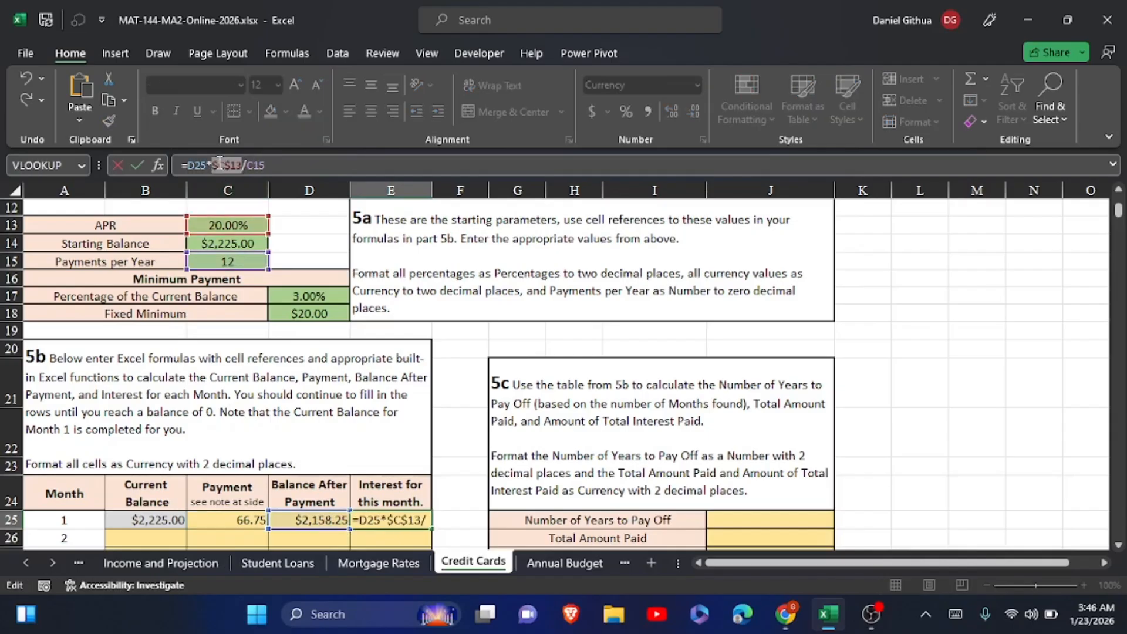
left_click(251, 165)
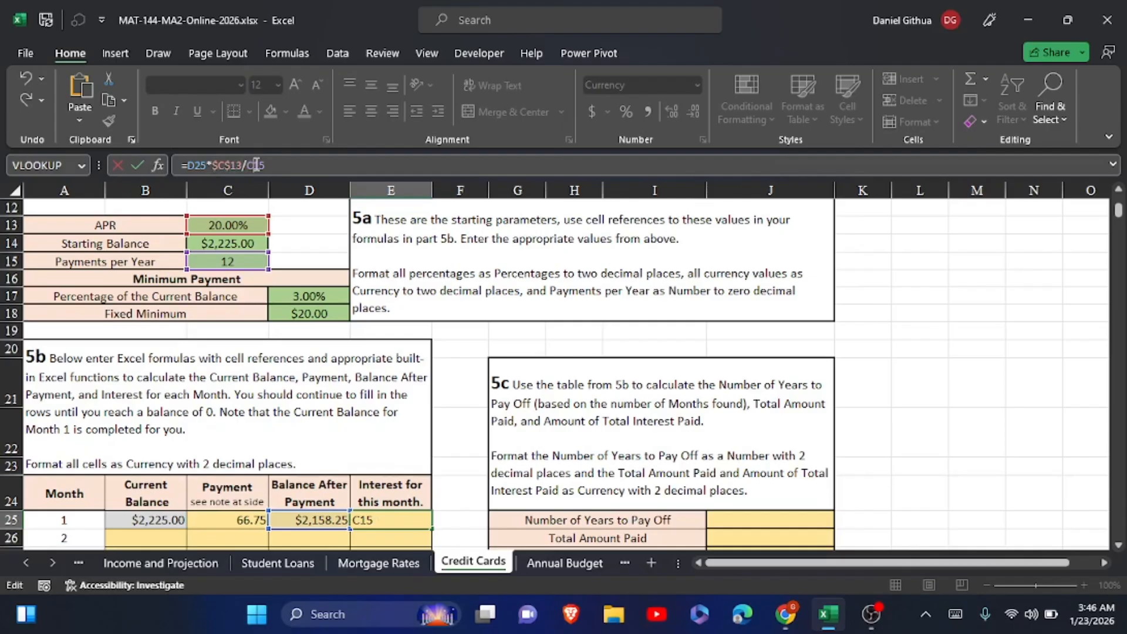
key("F4")
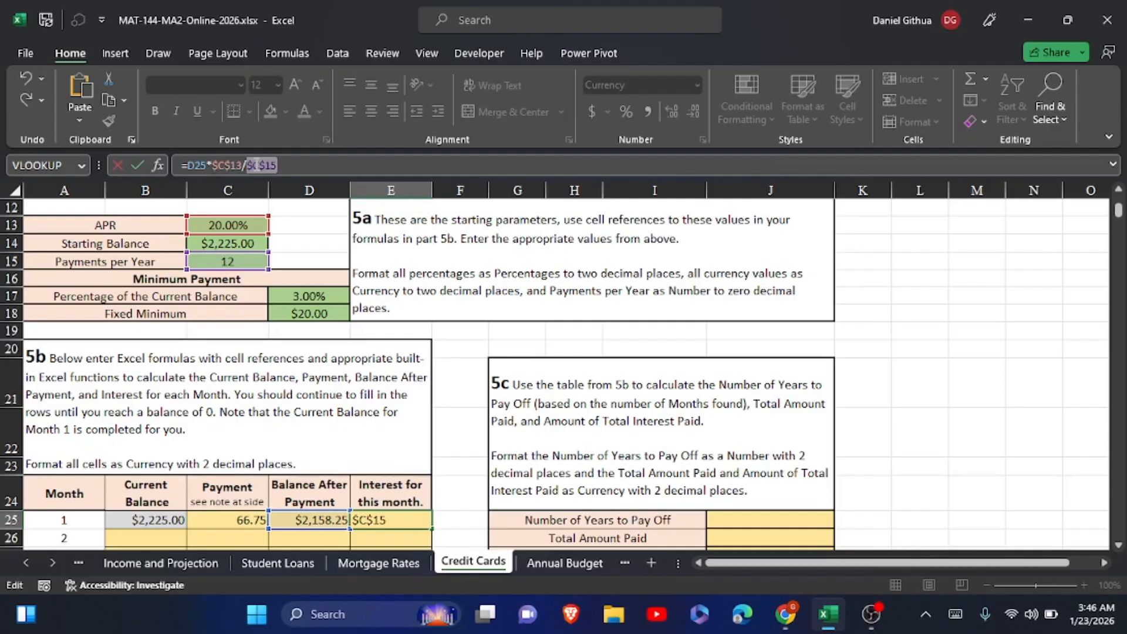
left_click(139, 165)
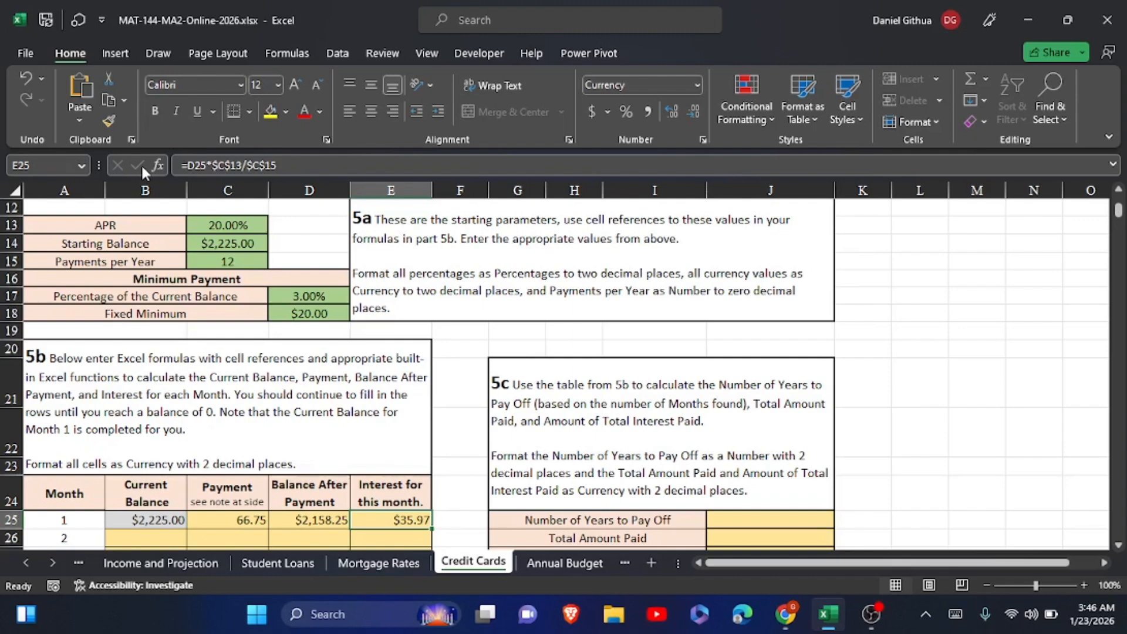
Enter =D25+E25 in B26 to calculate the month 2 Current Balance
scroll(220, 447, "down", 2)
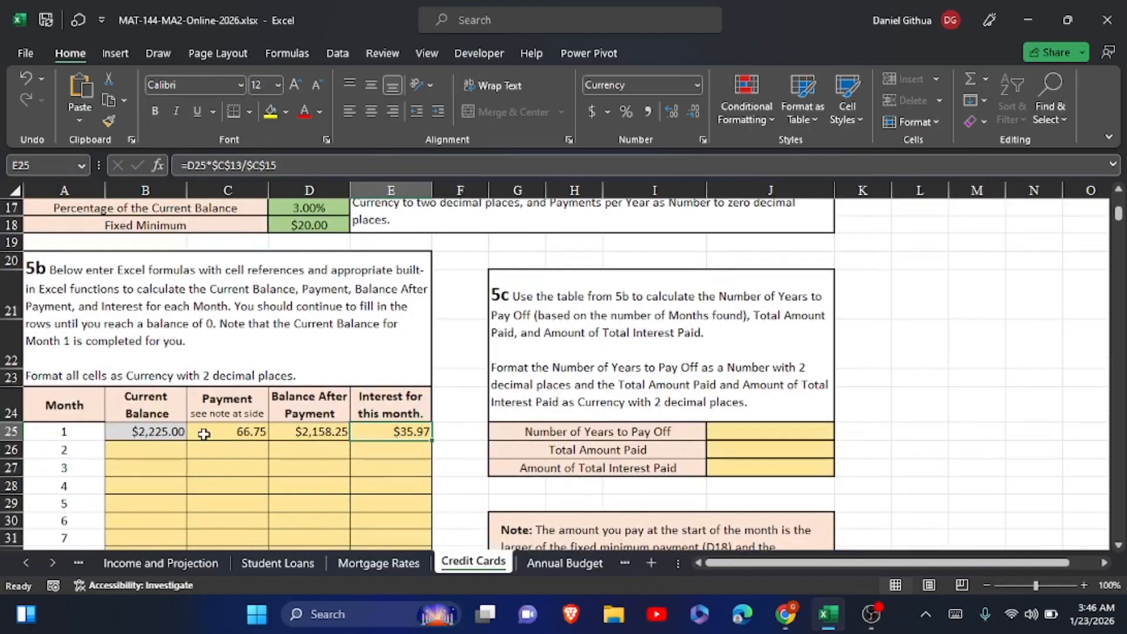
left_click(164, 451)
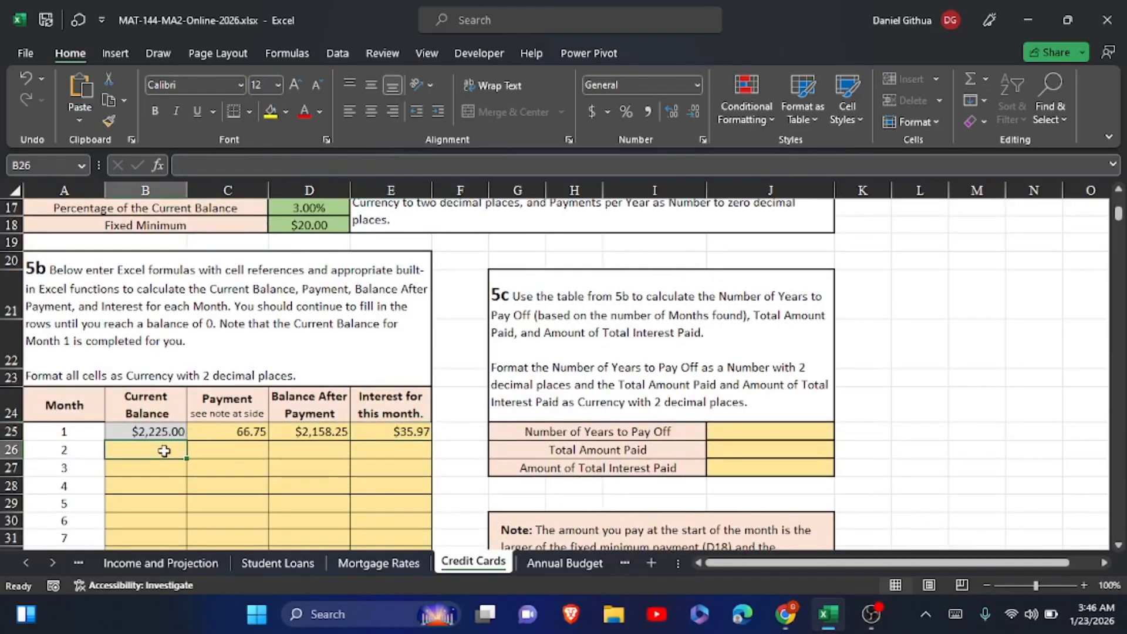
left_click(165, 451)
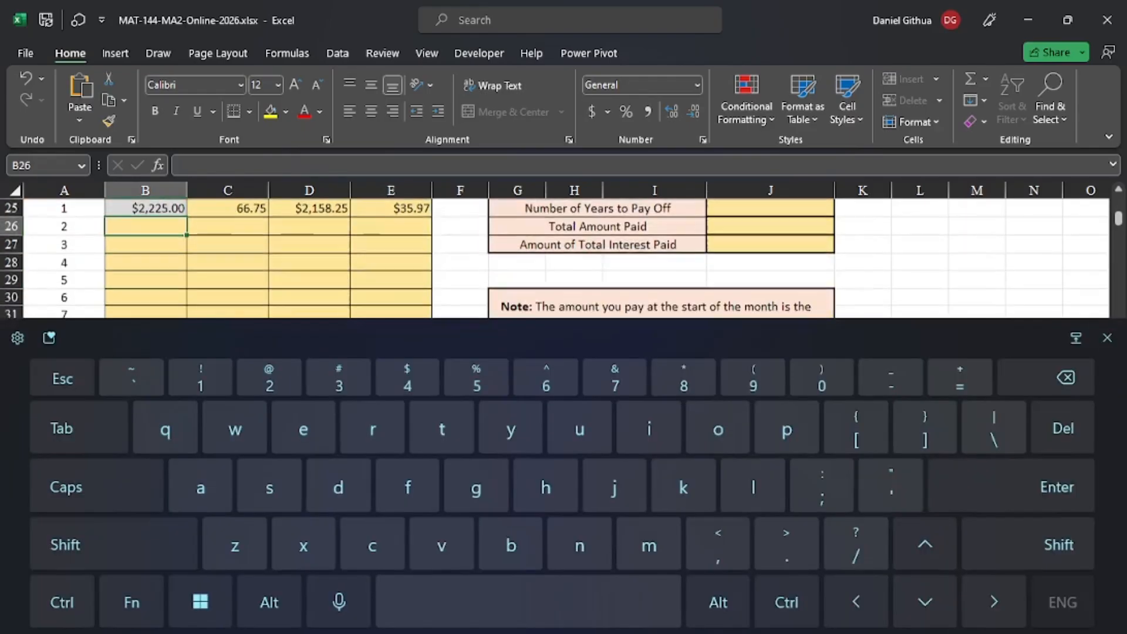
type("=")
scroll(389, 444, "up", 4)
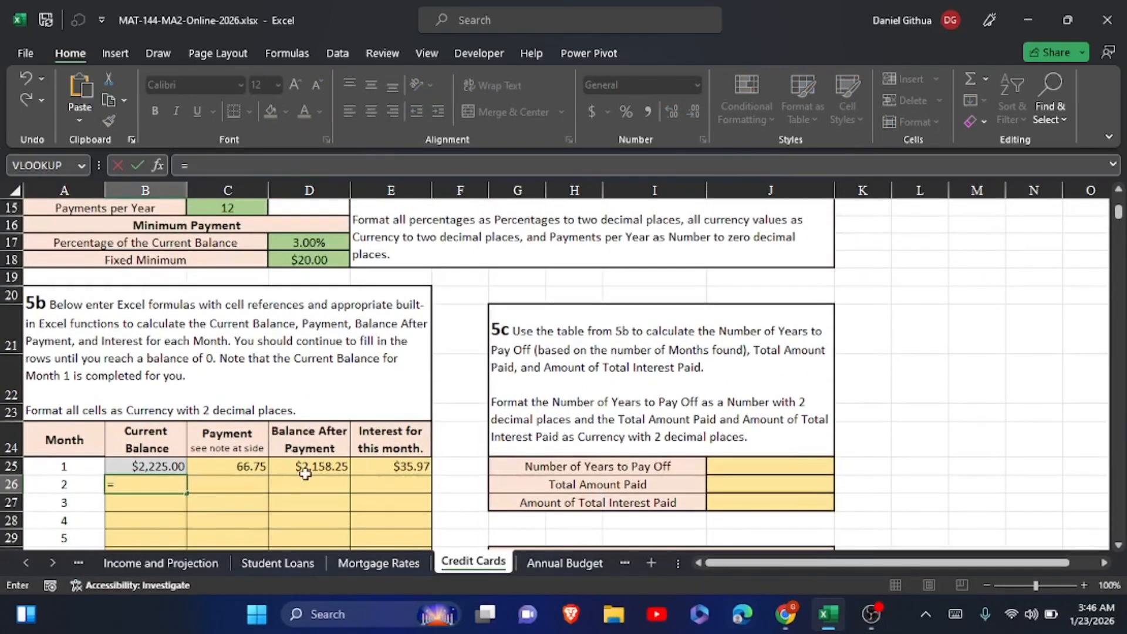
left_click(314, 466)
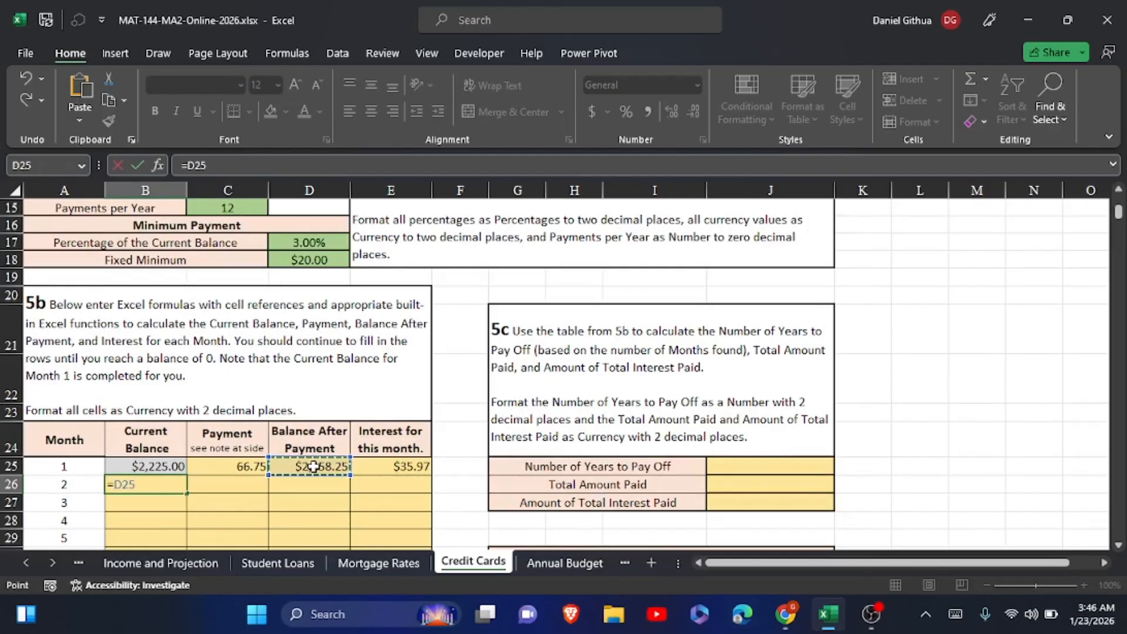
left_click(955, 614)
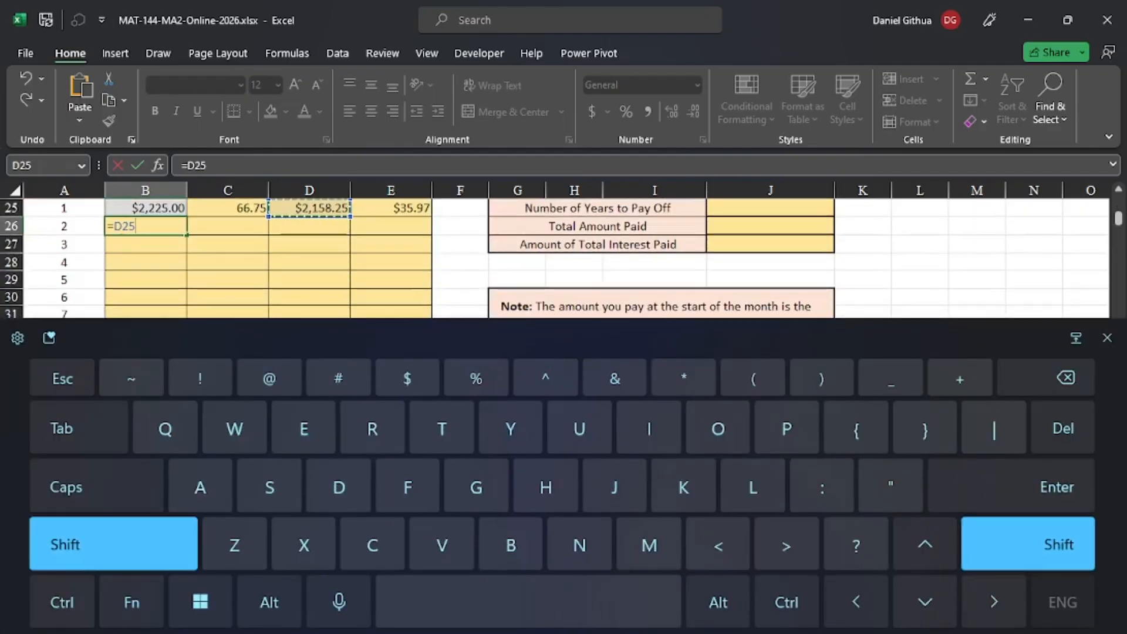
type("+")
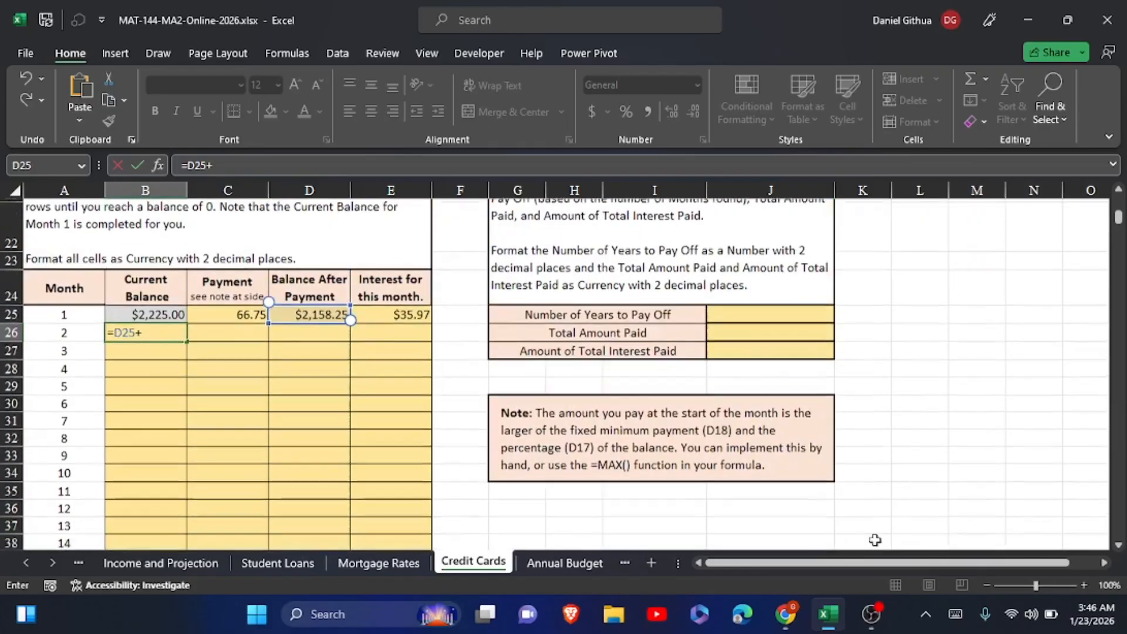
left_click(391, 311)
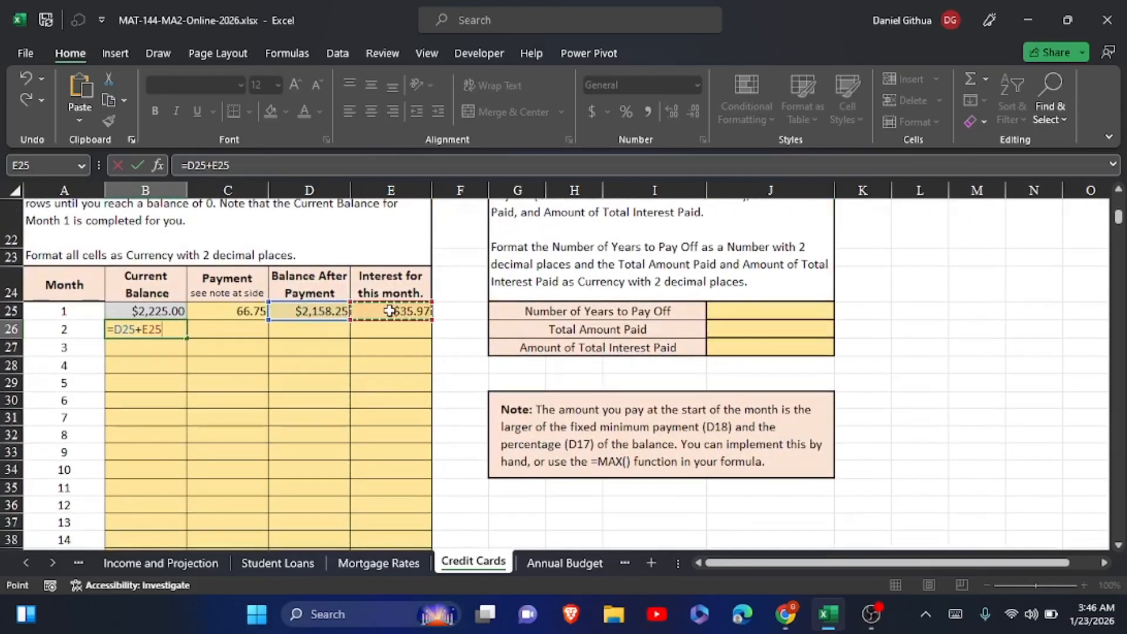
left_click(139, 165)
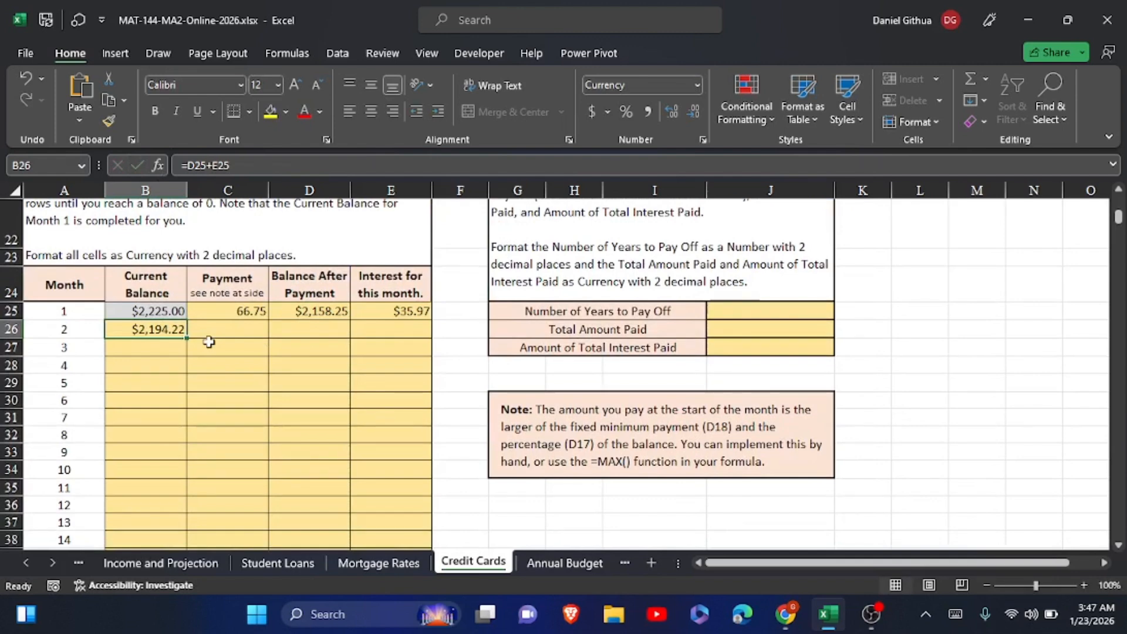
Fill the month 1 Payment, Balance After Payment and Interest formulas from C25, D25 and E25 down into row 26
left_click(208, 311)
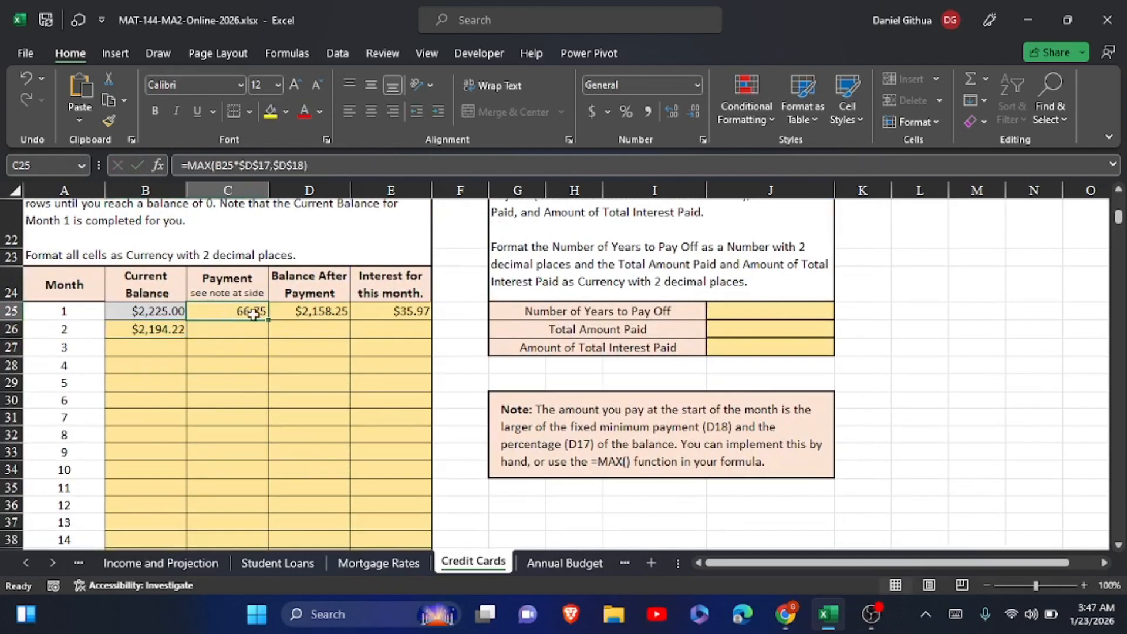
left_click_drag(268, 320, 261, 338)
left_click(296, 308)
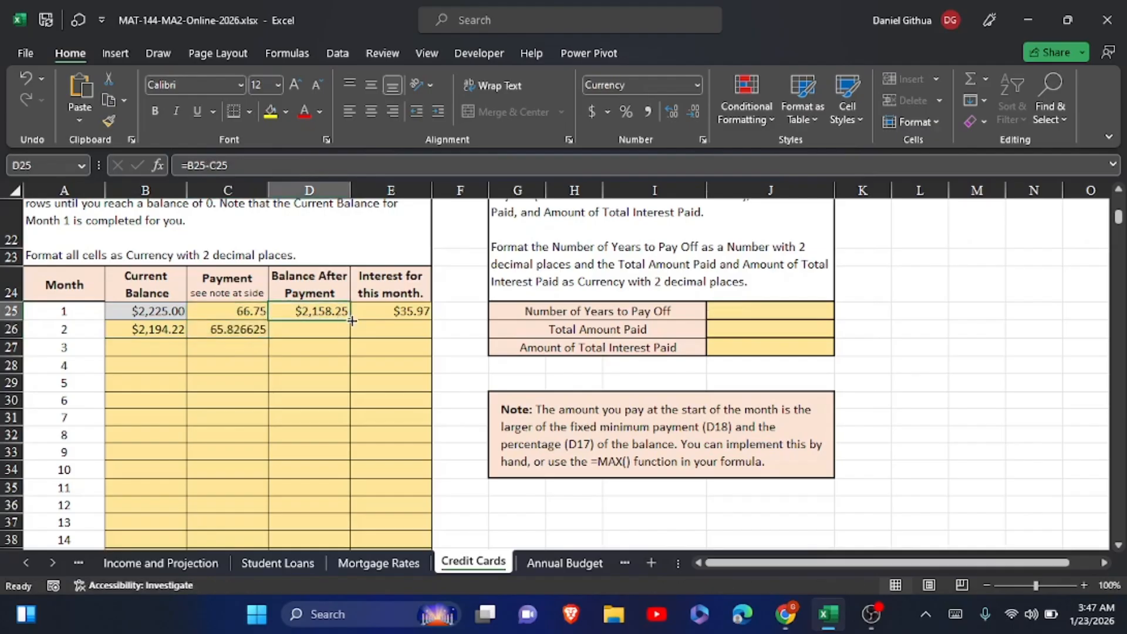
left_click_drag(352, 321, 352, 334)
left_click(380, 320)
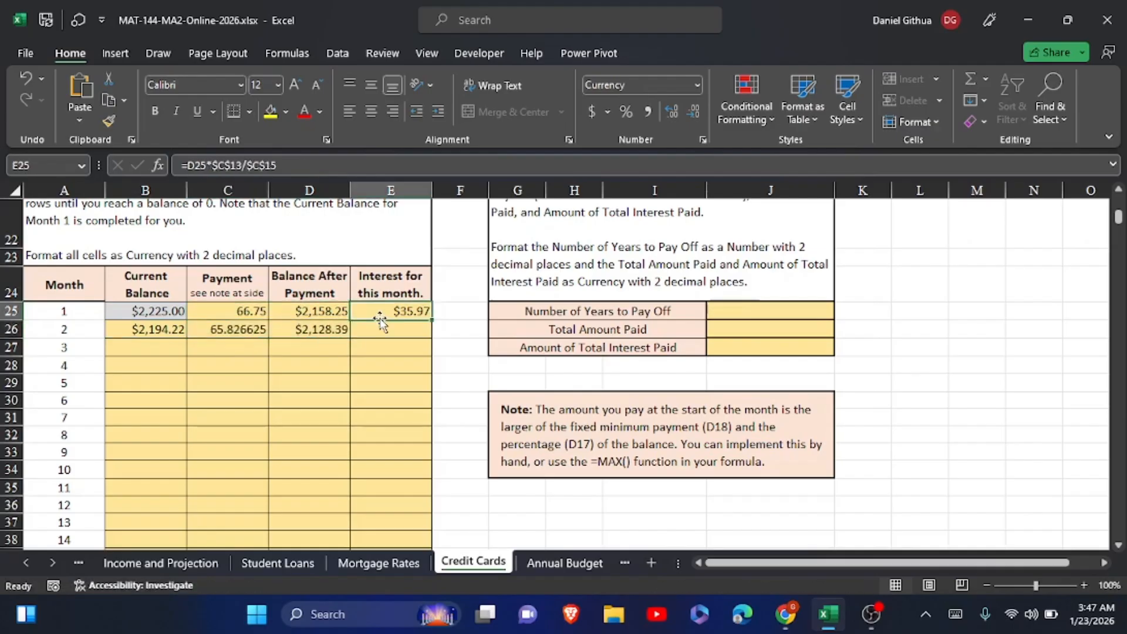
left_click_drag(432, 320, 433, 338)
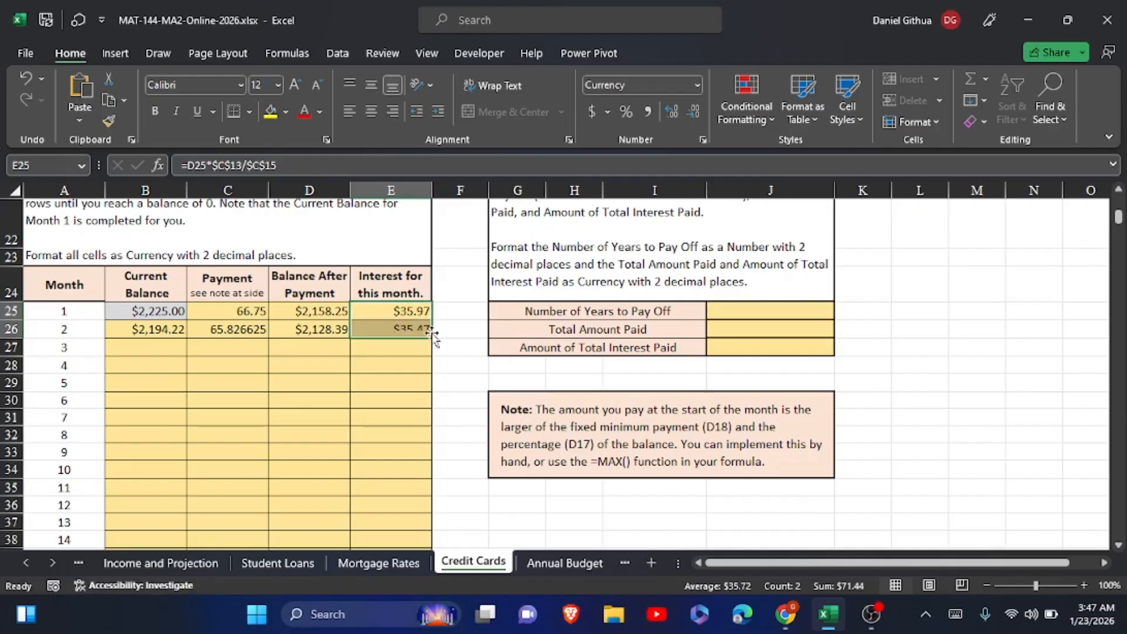
Fill the month 2 formulas in B26:E26 down through month 132 in row 156, leaving the rows below empty
left_click_drag(144, 332, 386, 326)
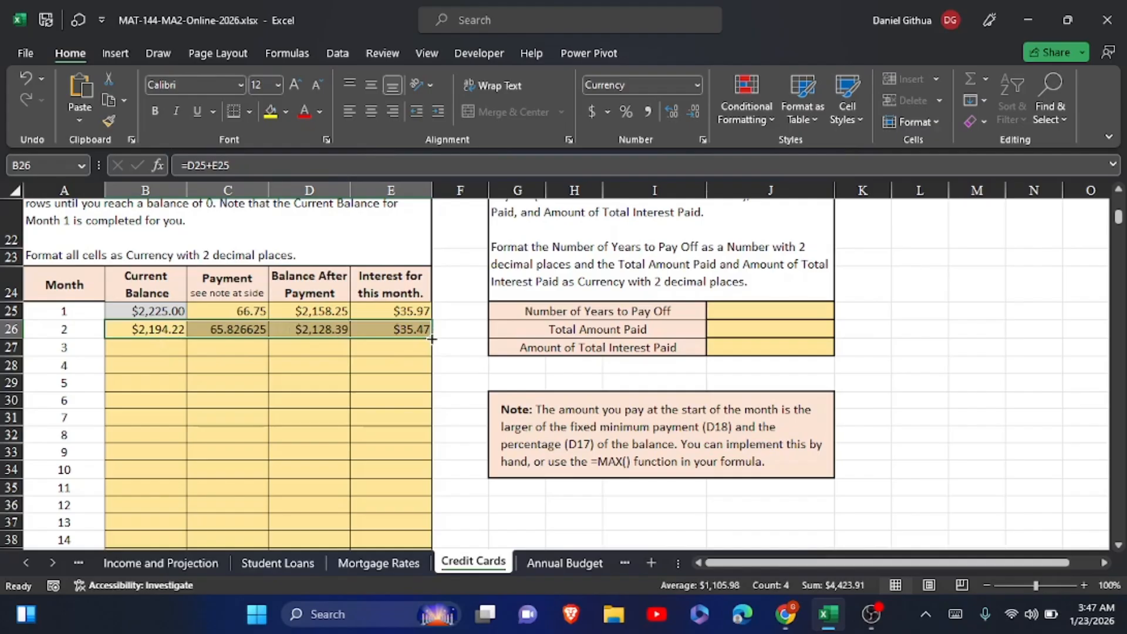
left_click_drag(432, 339, 426, 550)
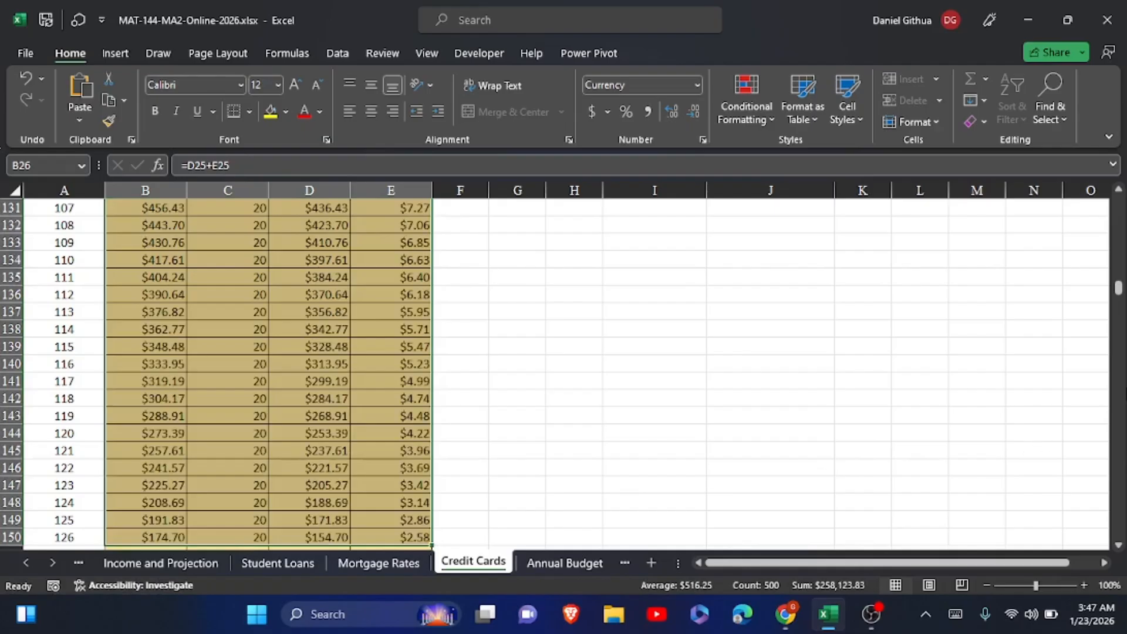
left_click_drag(1118, 289, 1119, 216)
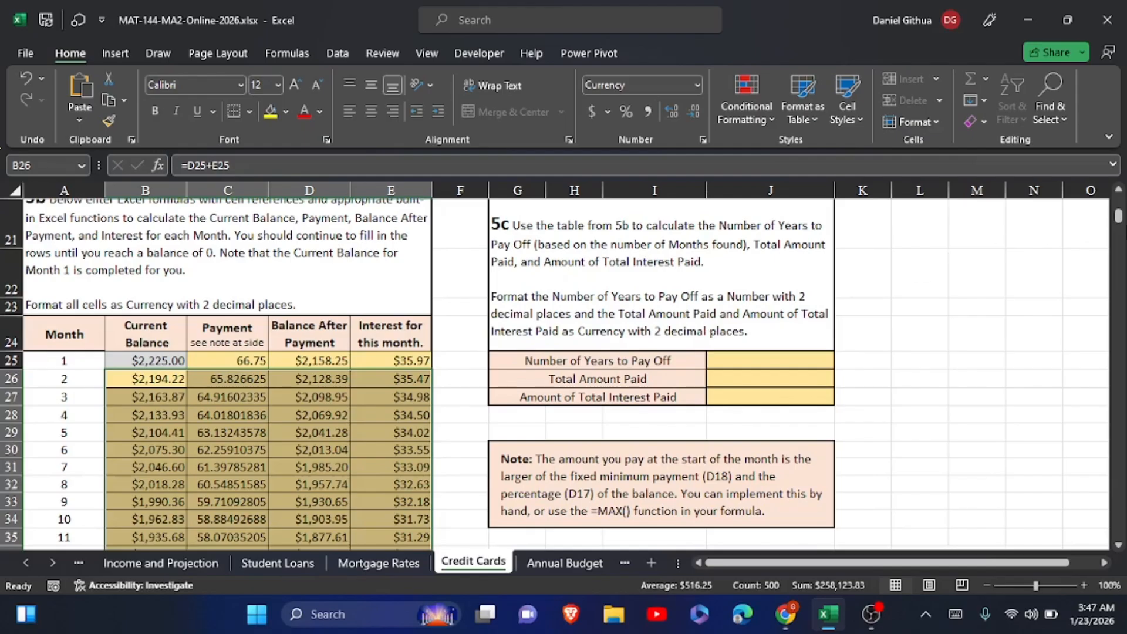
left_click_drag(1120, 222, 1118, 298)
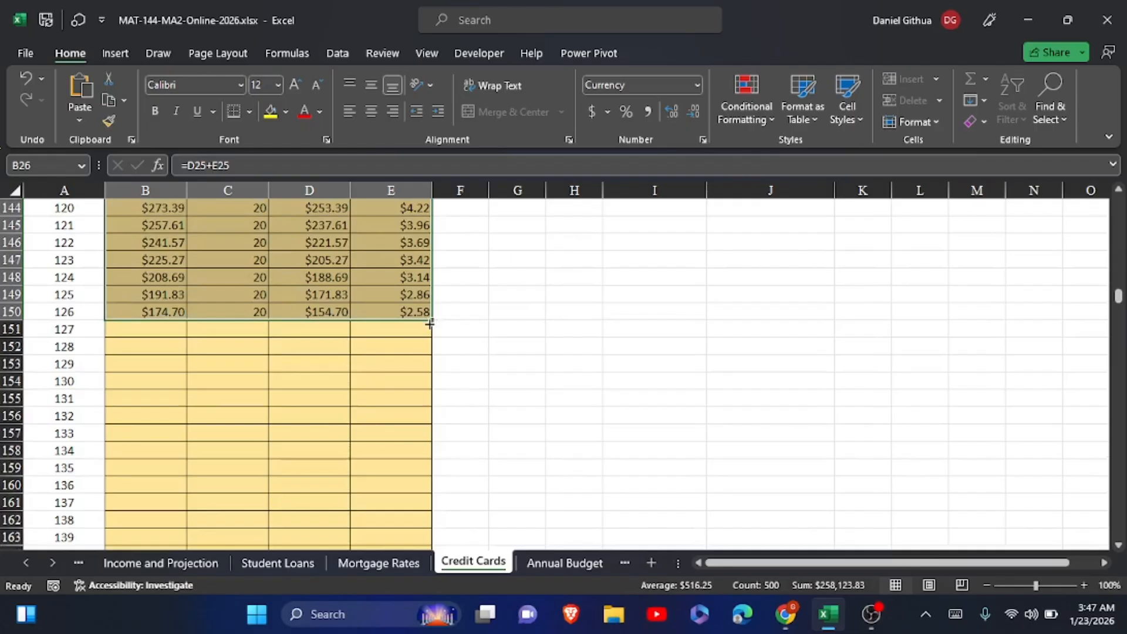
left_click_drag(431, 321, 427, 456)
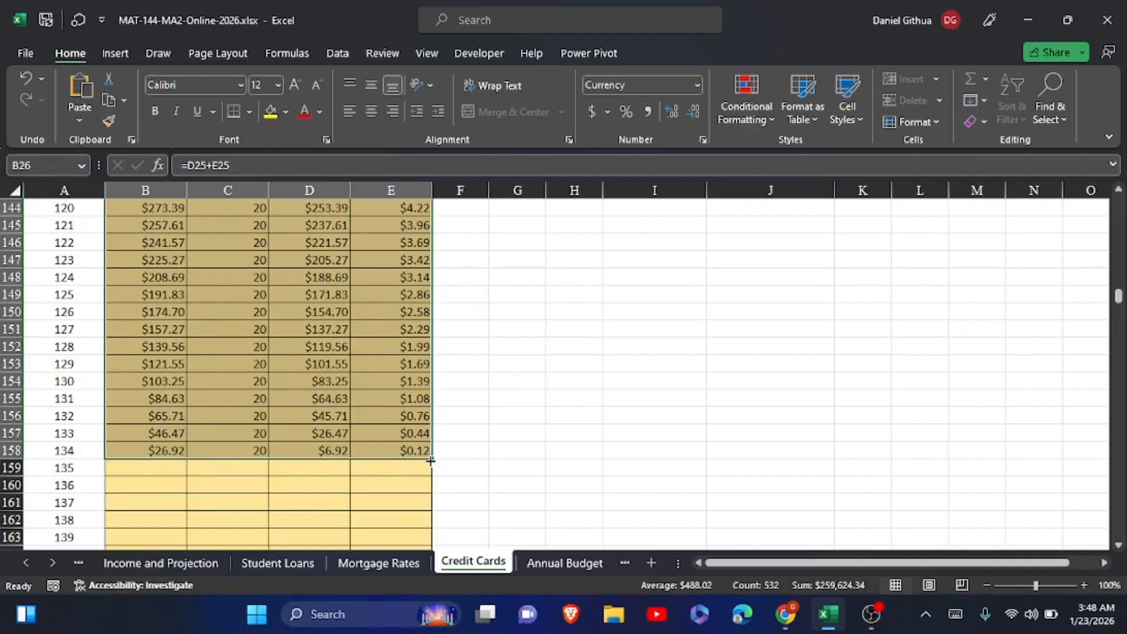
left_click_drag(430, 459, 433, 429)
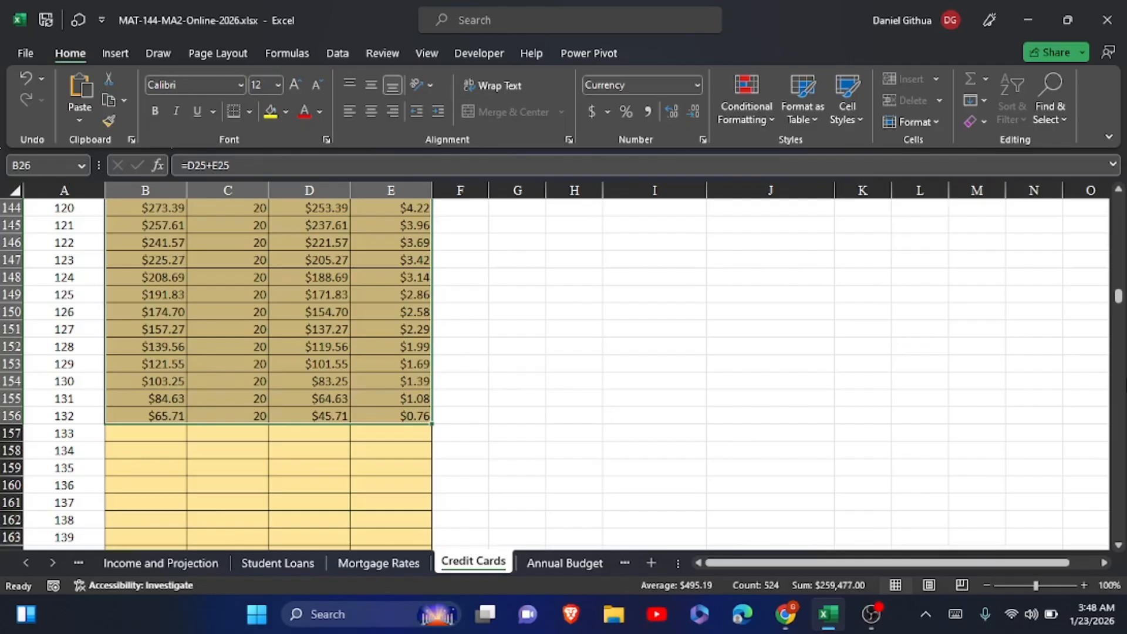
mouse_move(1118, 296)
left_mouse_down()
mouse_move(1118, 209)
mouse_move(1119, 307)
mouse_move(1119, 297)
left_mouse_up()
left_click(378, 439)
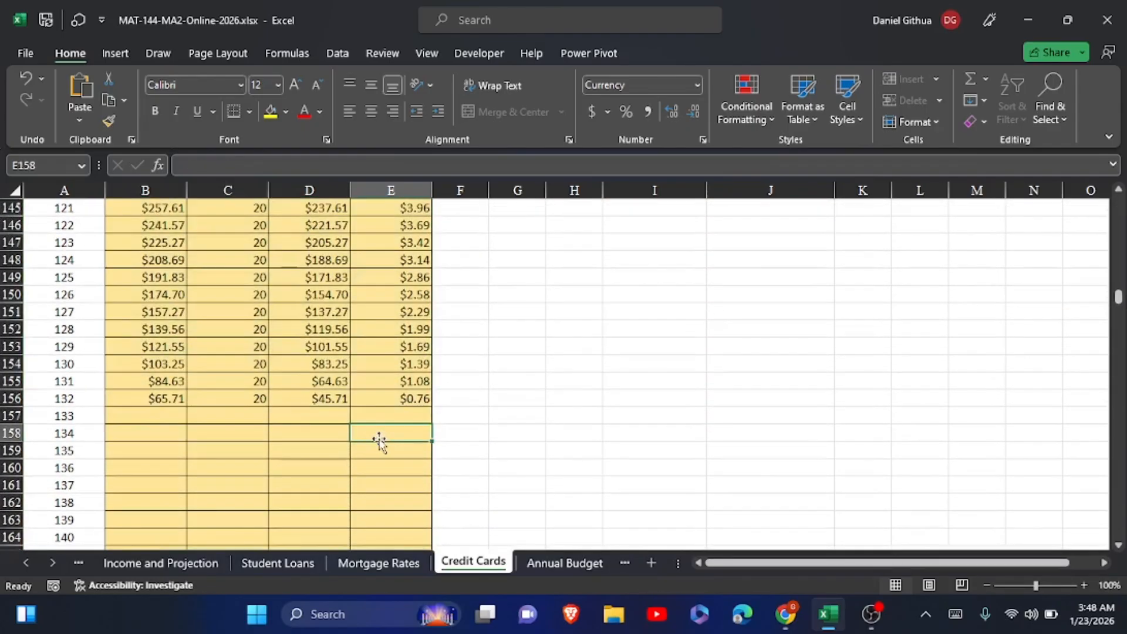
Replace the month 132 Payment formula in C156 with the Current Balance formula from B156, =D155+E155
left_click(143, 399)
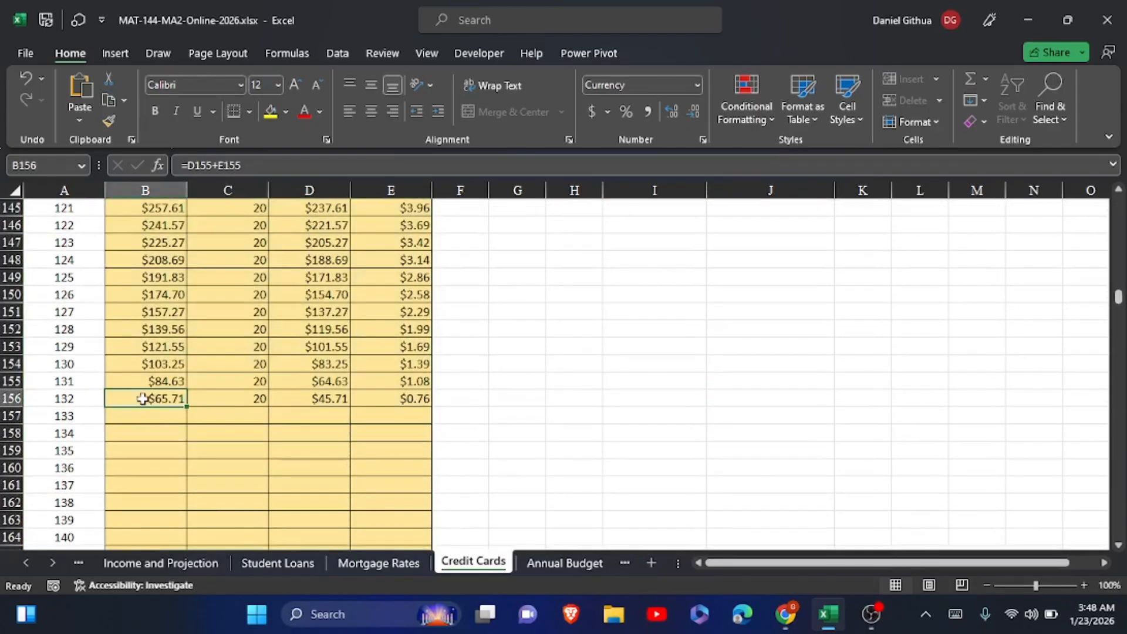
left_click(264, 167)
left_click_drag(264, 167, 170, 167)
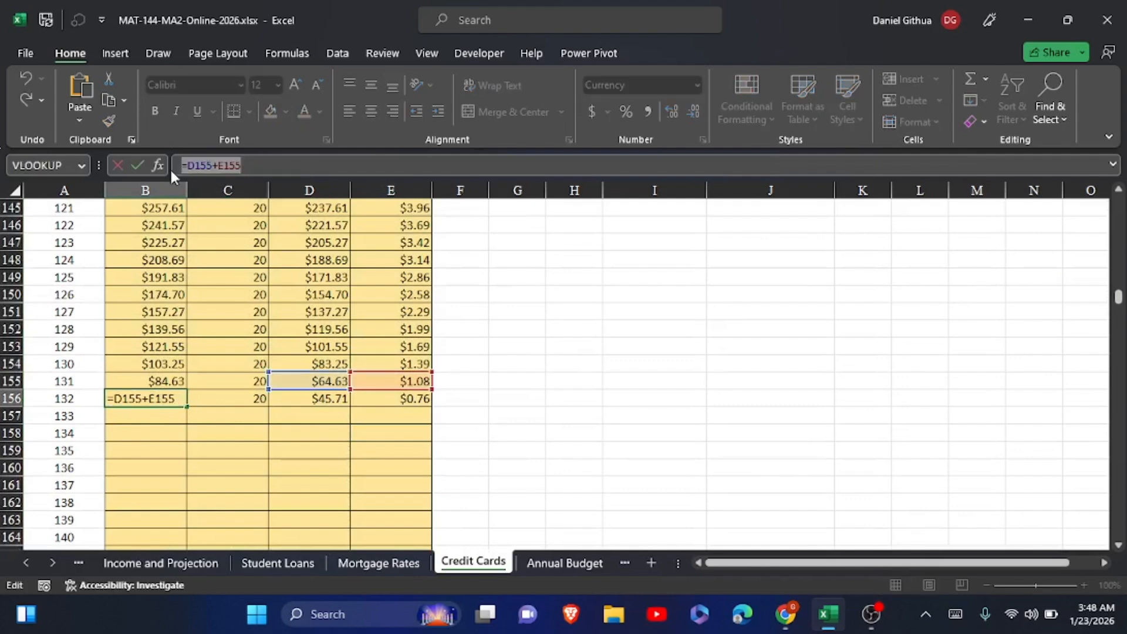
left_click(136, 166)
left_click(234, 401)
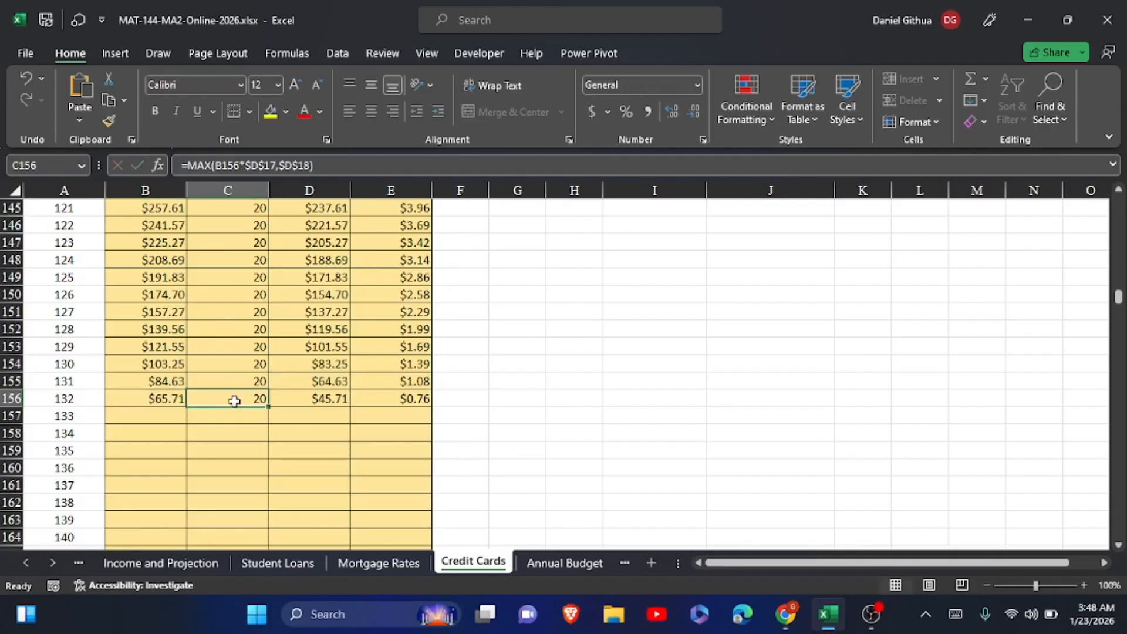
left_click_drag(324, 159, 175, 165)
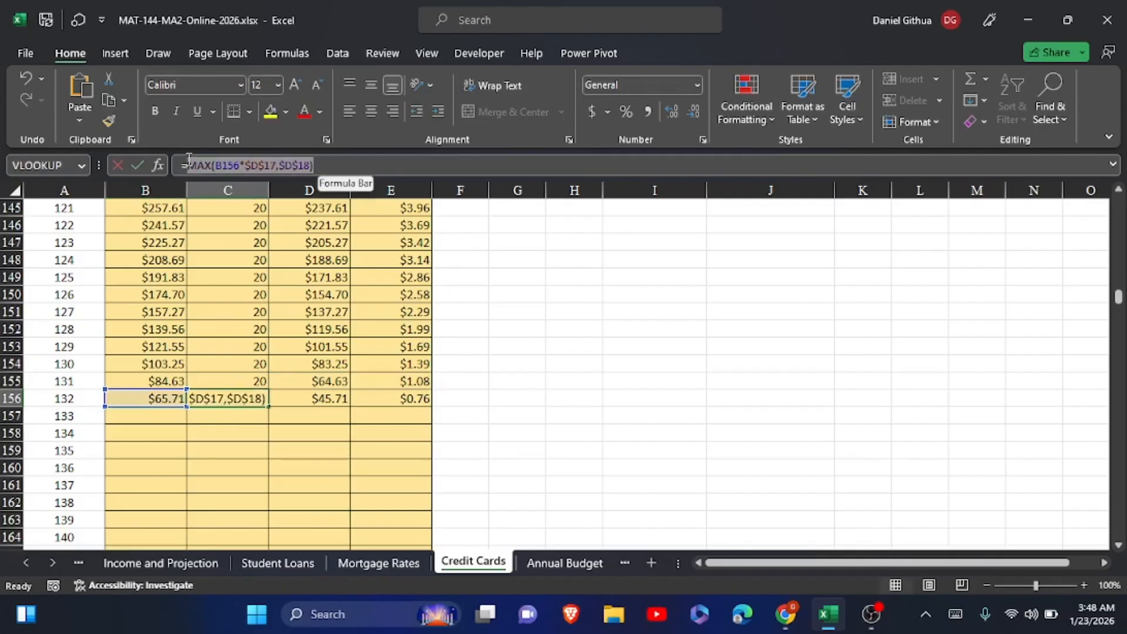
type("=D155+E155")
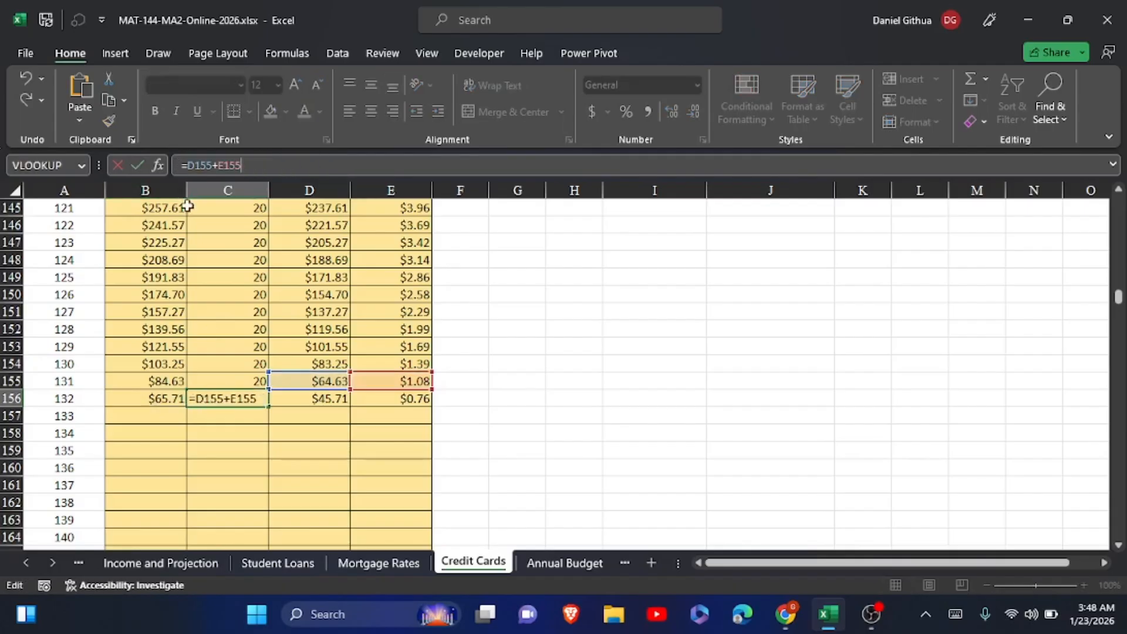
left_click(139, 166)
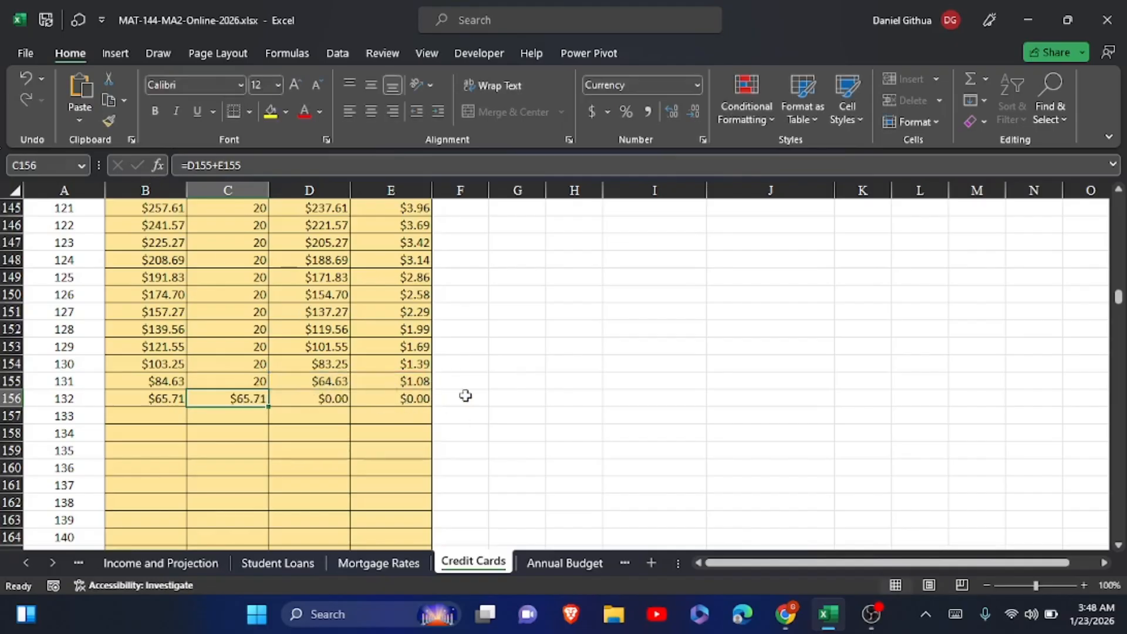
Review the payoff table from month 1 to month 132, checking the Payment formula in C25 and the interest formulas in E156 and E153
scroll(465, 395, "up", 1)
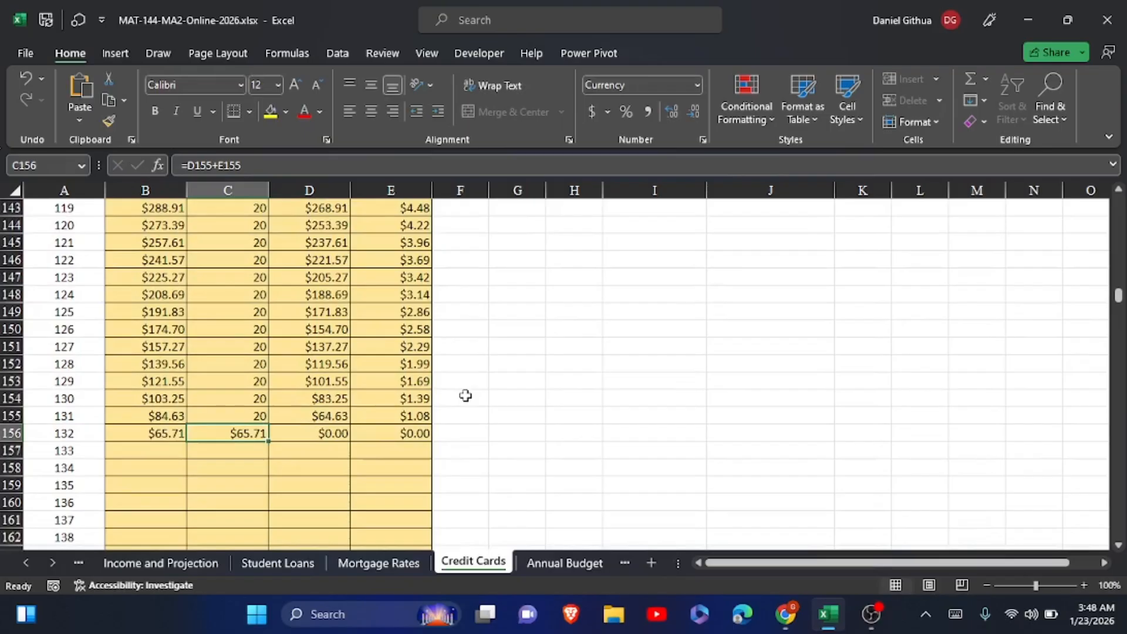
scroll(465, 395, "up", 20)
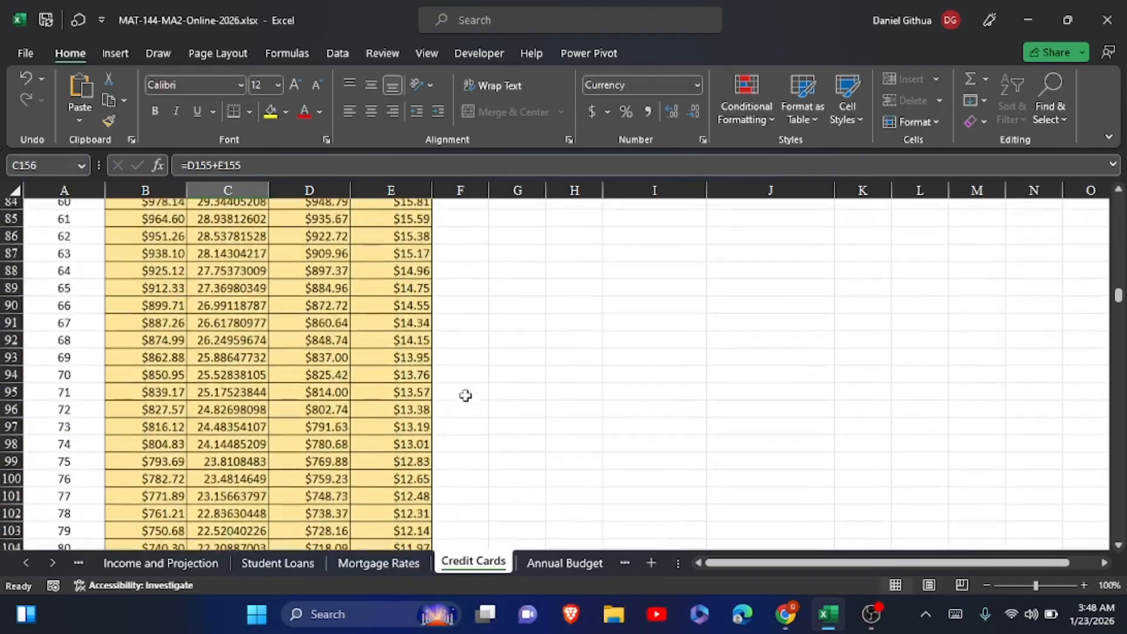
scroll(465, 395, "up", 14)
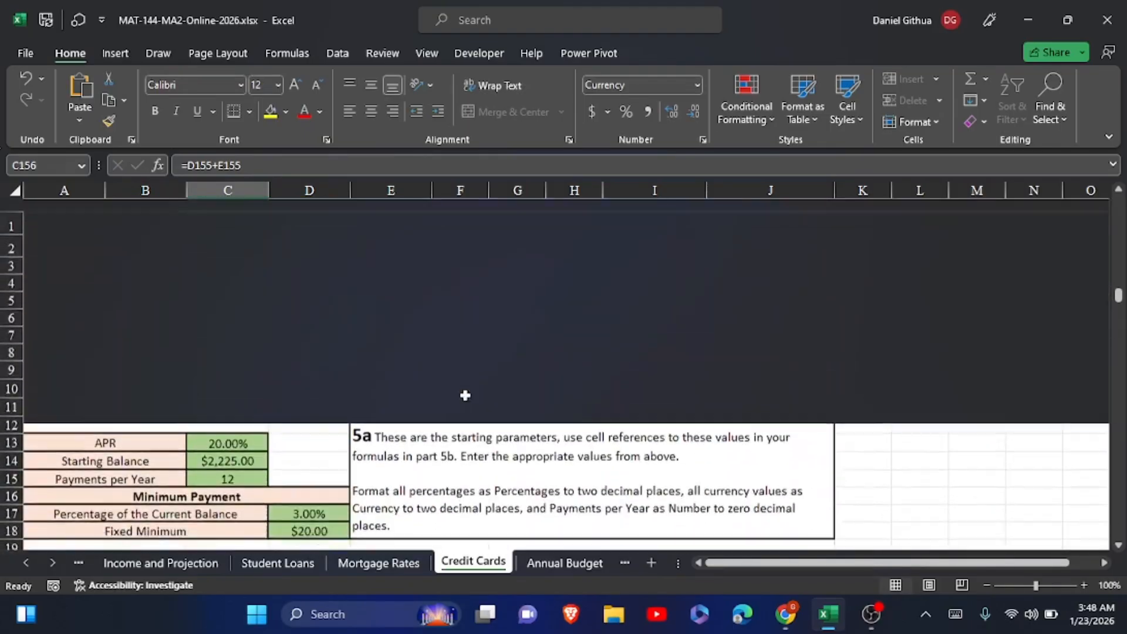
scroll(464, 395, "down", 6)
left_click(194, 364)
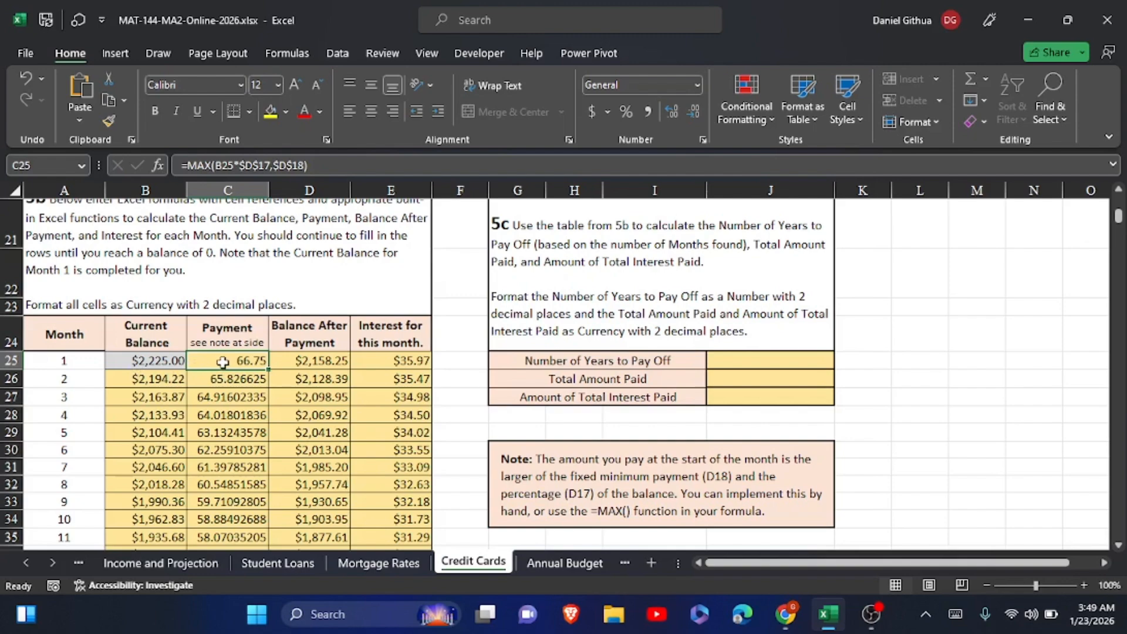
scroll(223, 362, "down", 20)
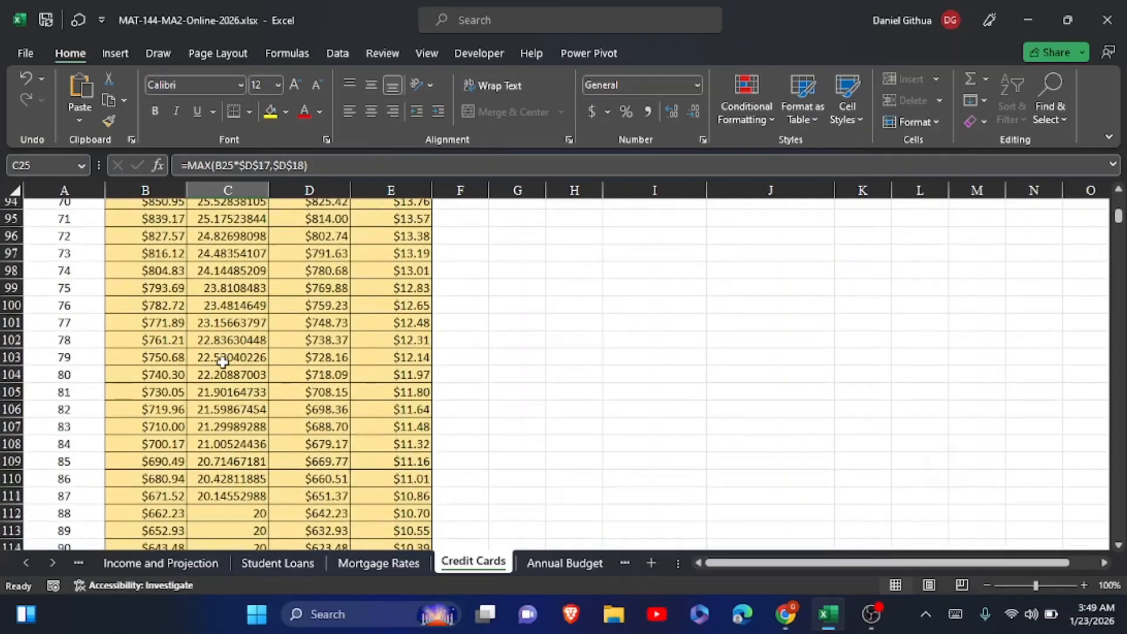
scroll(223, 362, "down", 16)
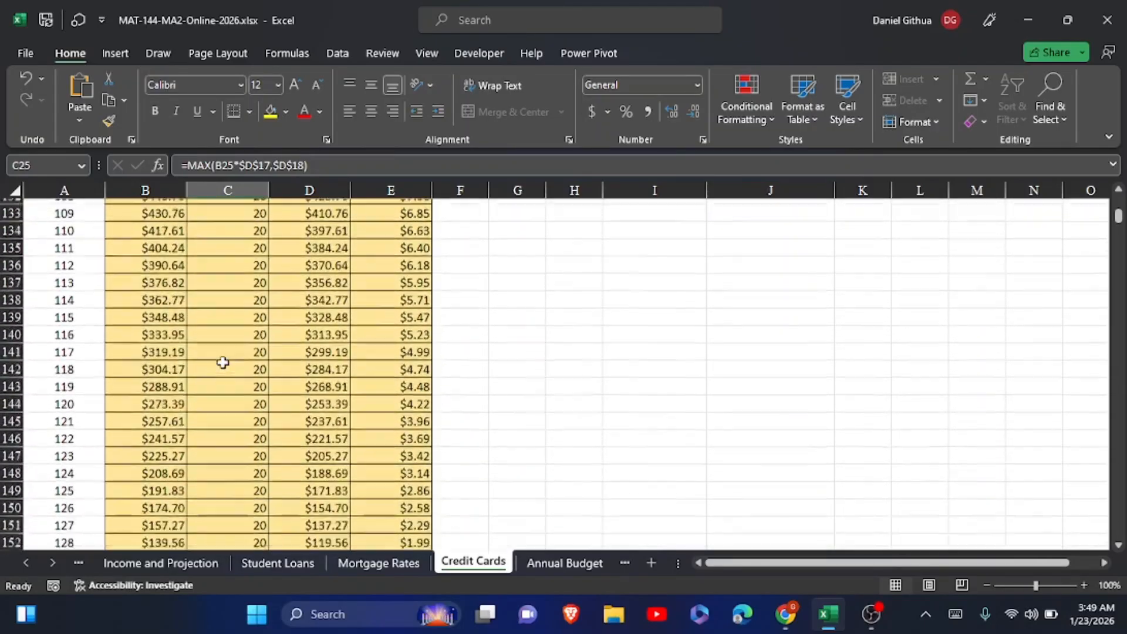
scroll(223, 362, "down", 1)
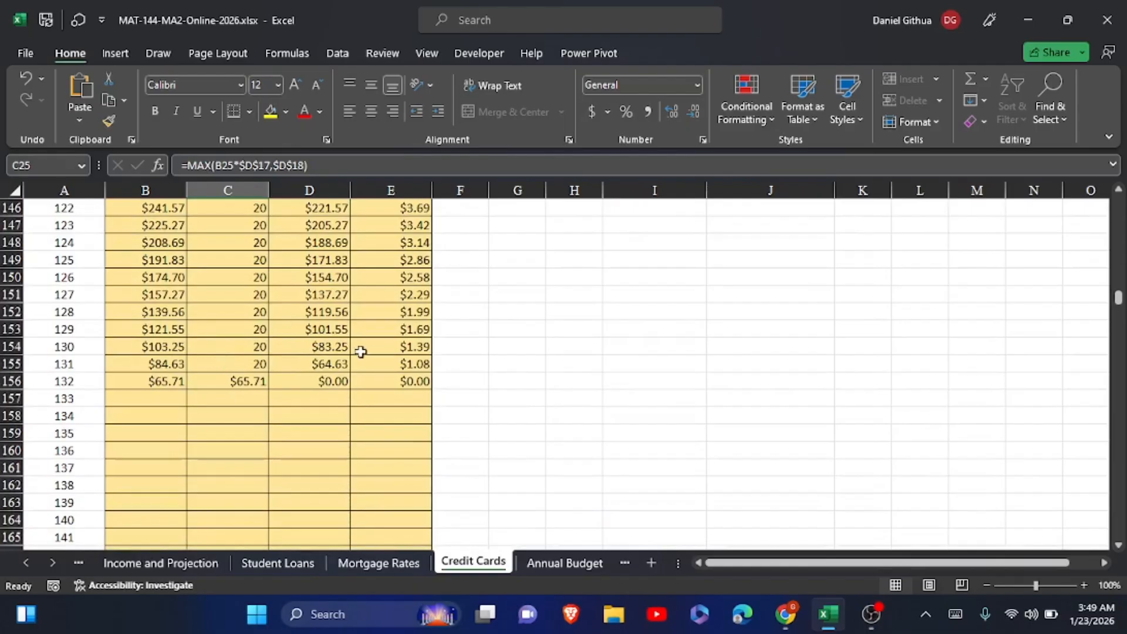
left_click(417, 381)
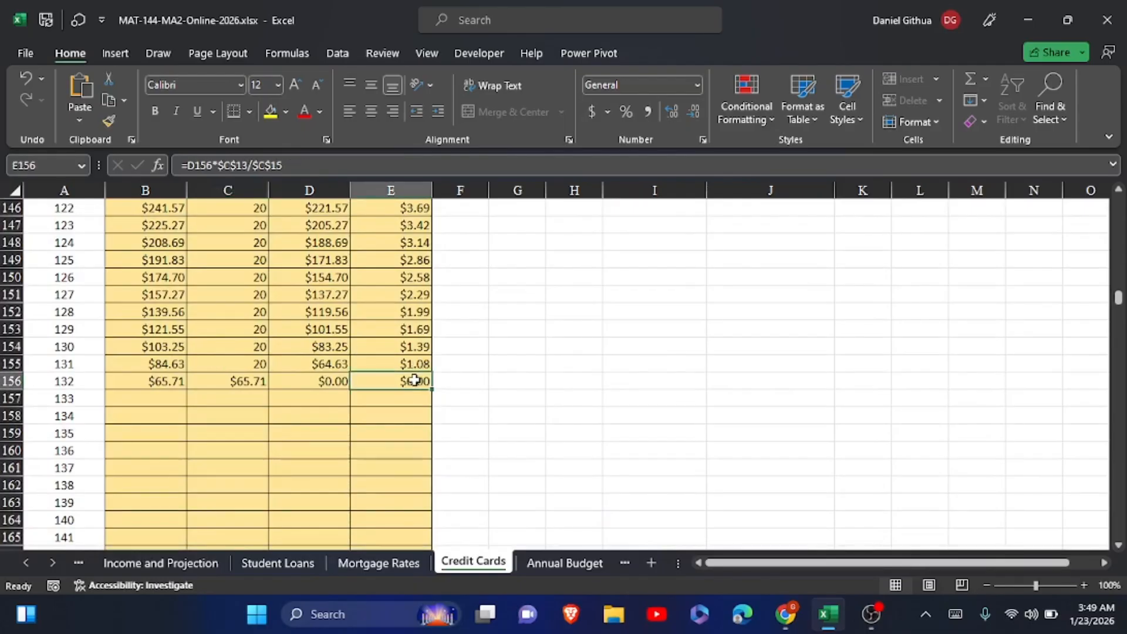
left_click(413, 329)
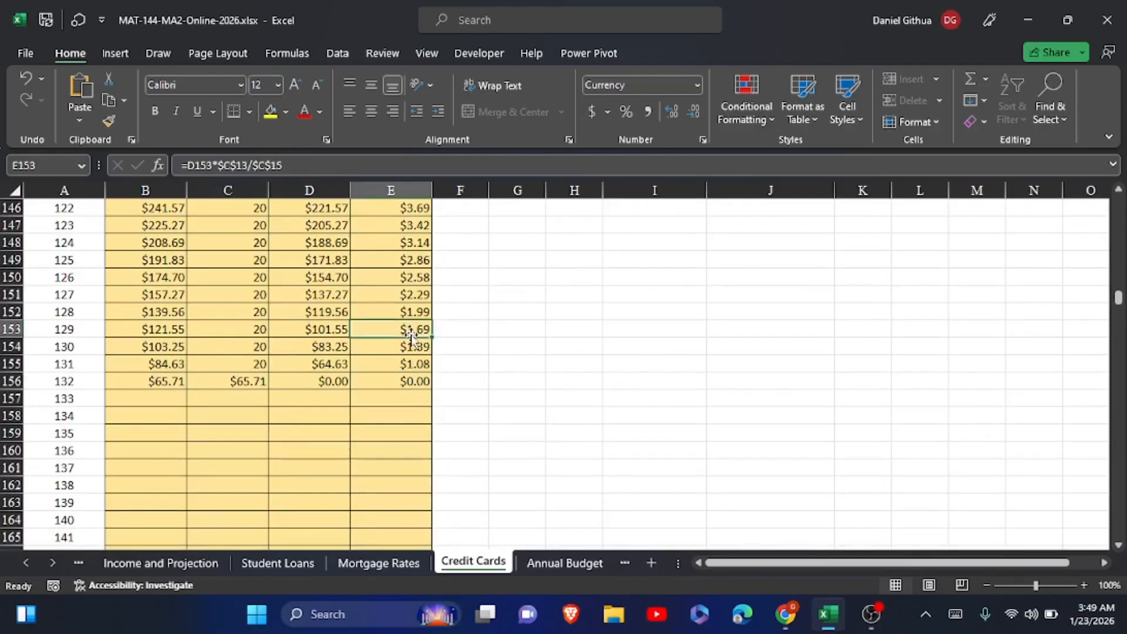
Format the payoff table cells B25:E219, from month 1 through month 195, as Currency
left_click(341, 328)
scroll(341, 328, "up", 20)
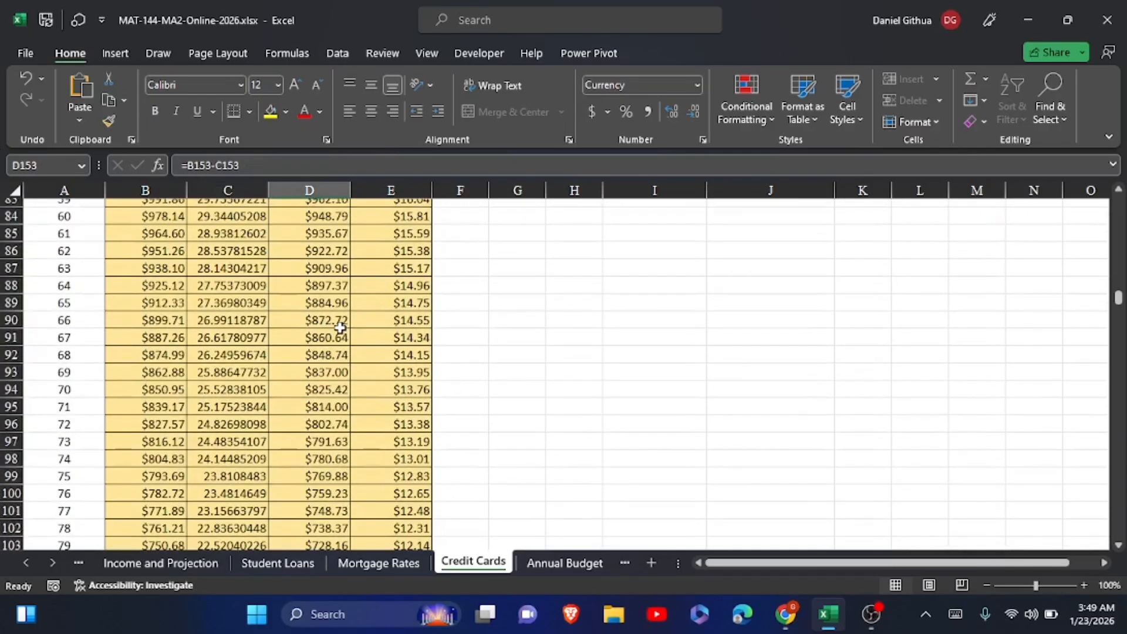
scroll(341, 328, "up", 20)
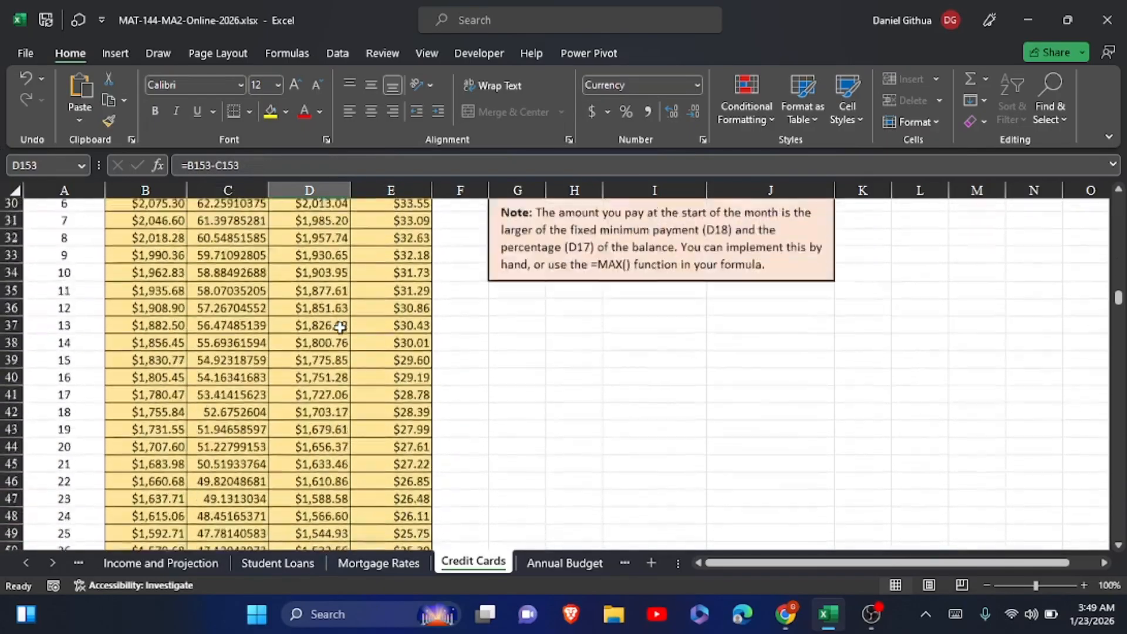
left_click_drag(154, 379, 384, 207)
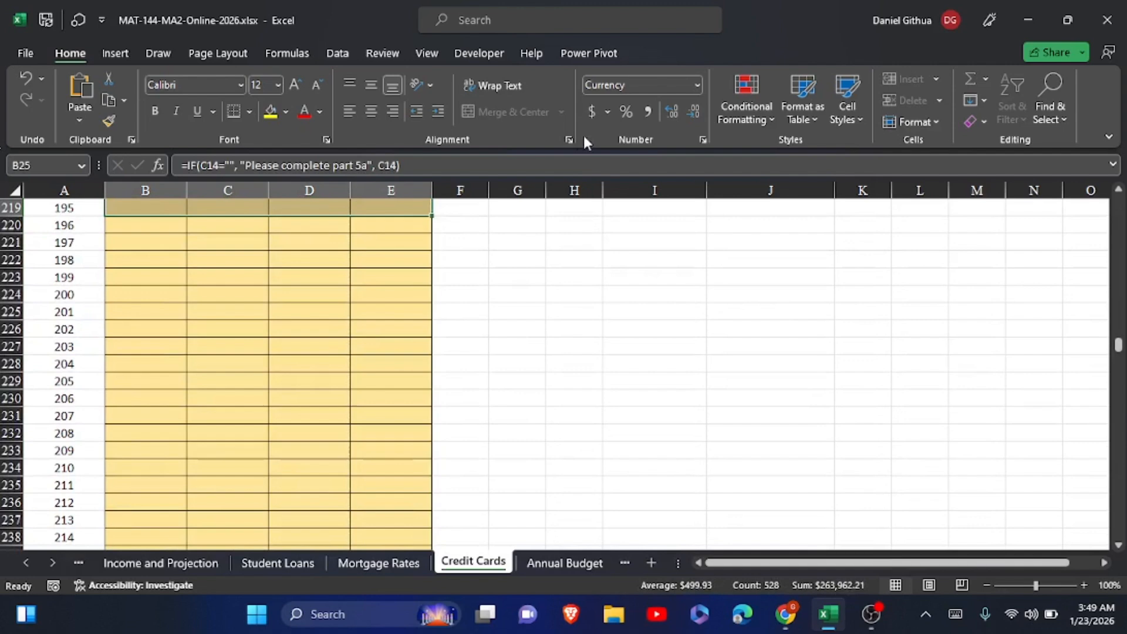
left_click(697, 86)
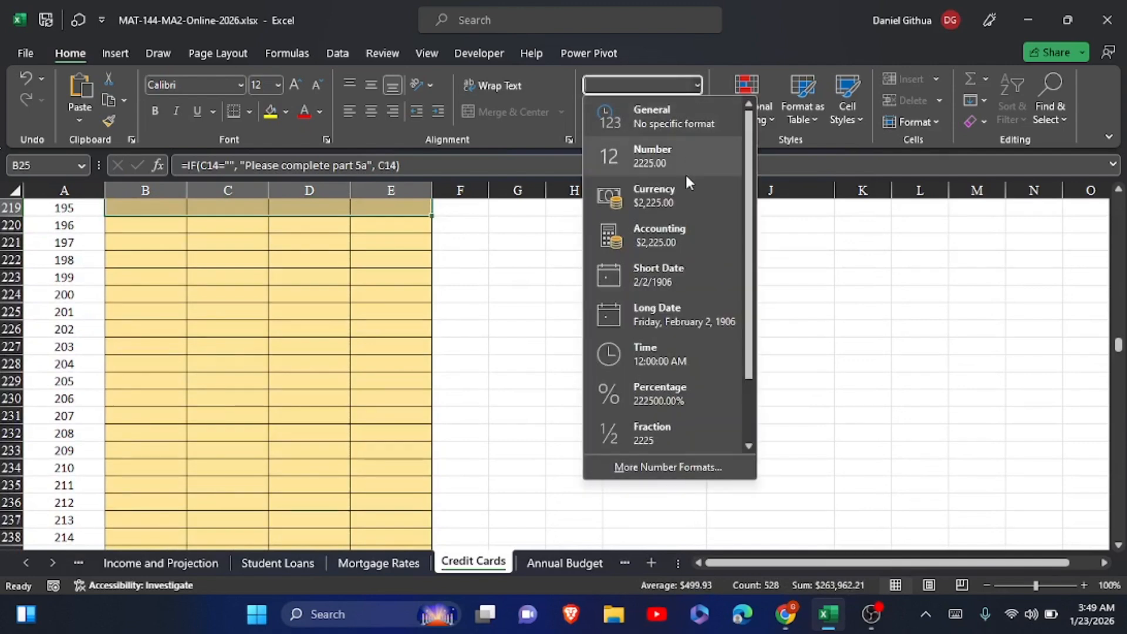
left_click(675, 194)
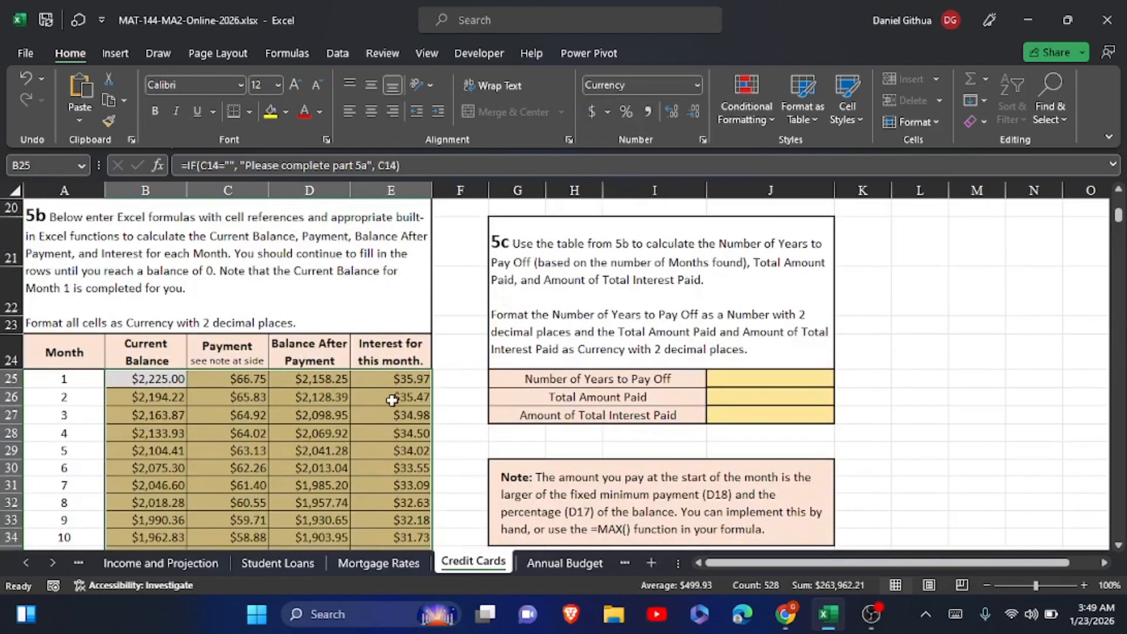
Check the formulas in E26, B25 and C25 against the starting parameters in part 5a and the monthly payments
left_click(392, 397)
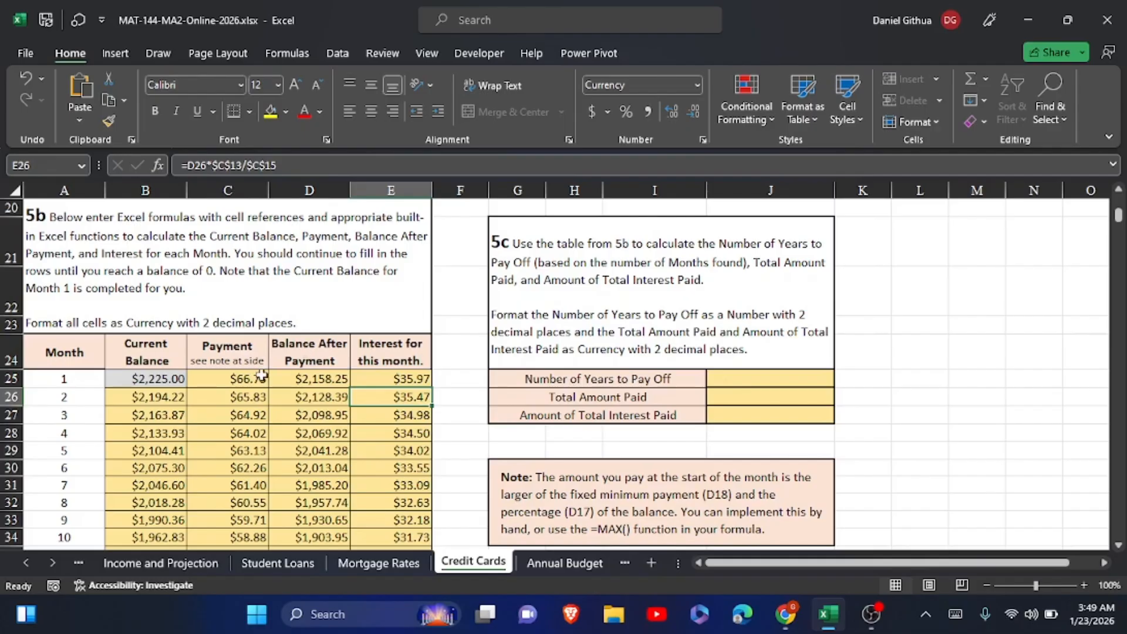
left_click(180, 380)
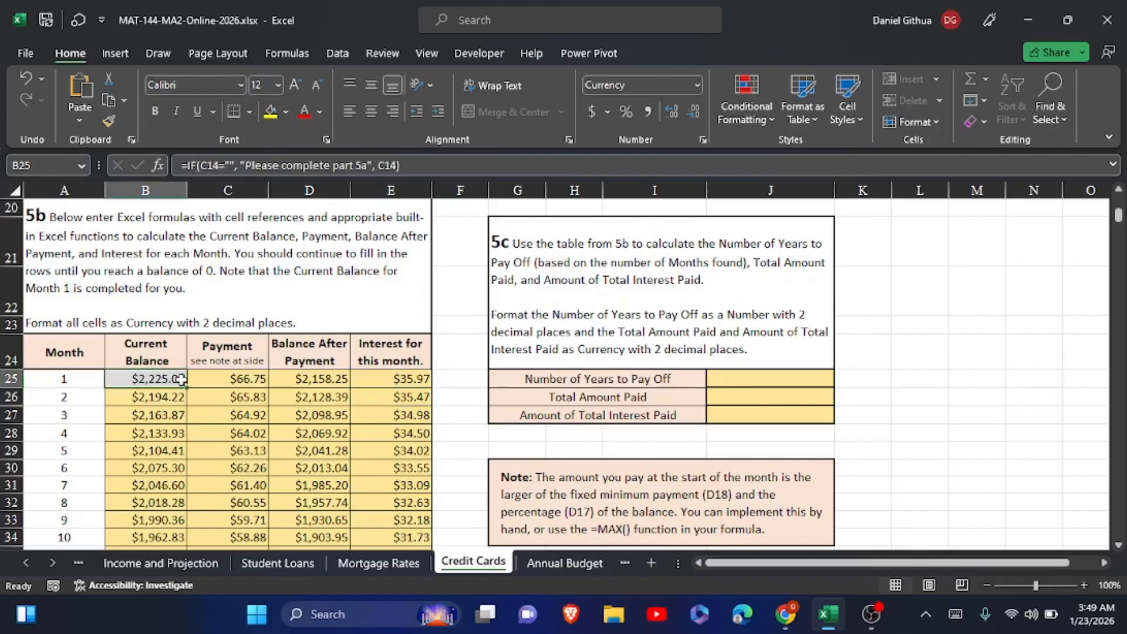
left_click(230, 382)
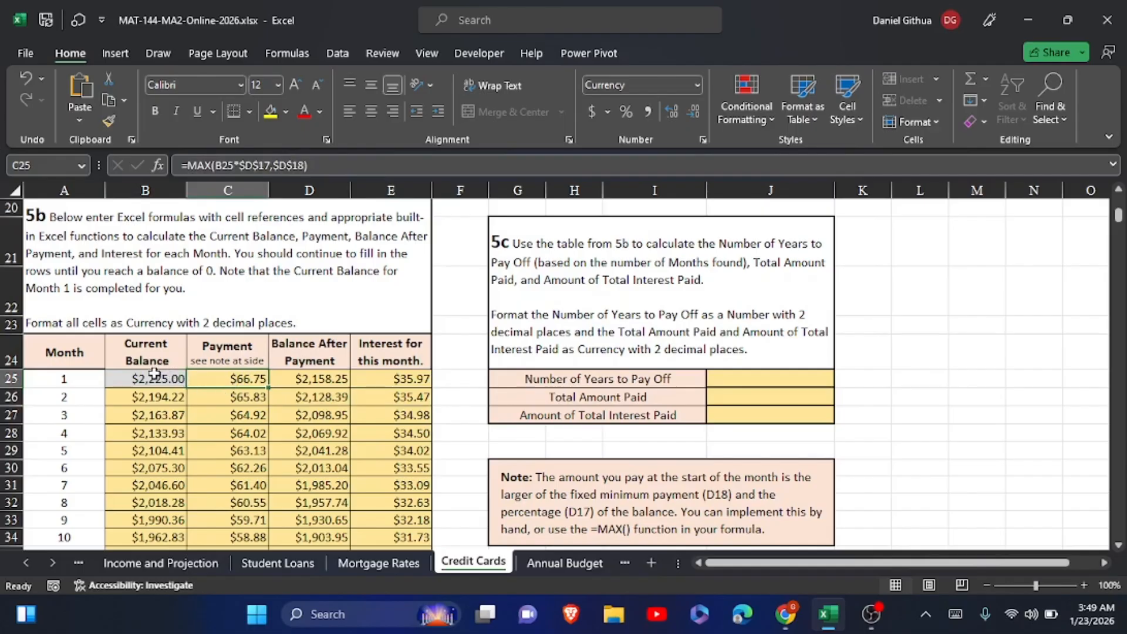
scroll(162, 378, "up", 1)
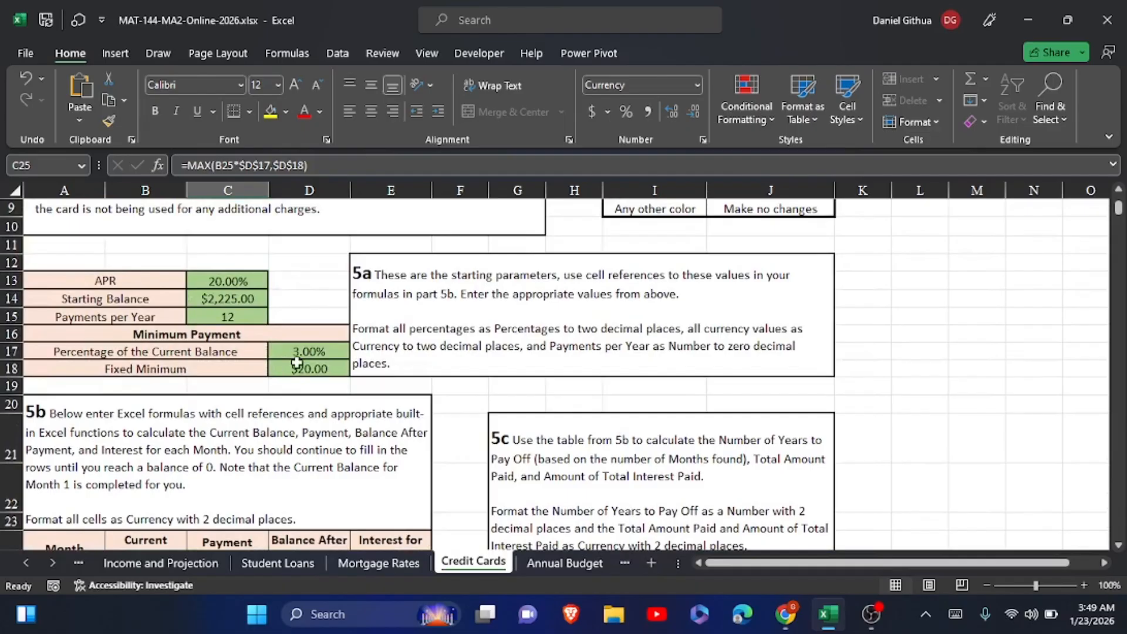
scroll(287, 364, "down", 2)
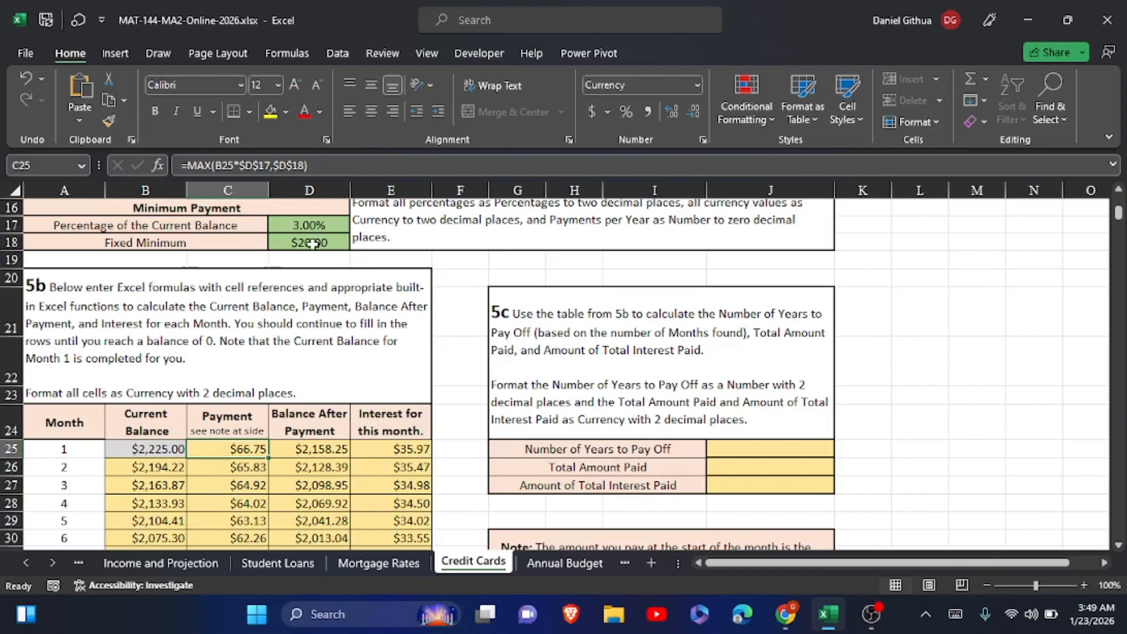
scroll(313, 243, "down", 4)
scroll(312, 243, "down", 6)
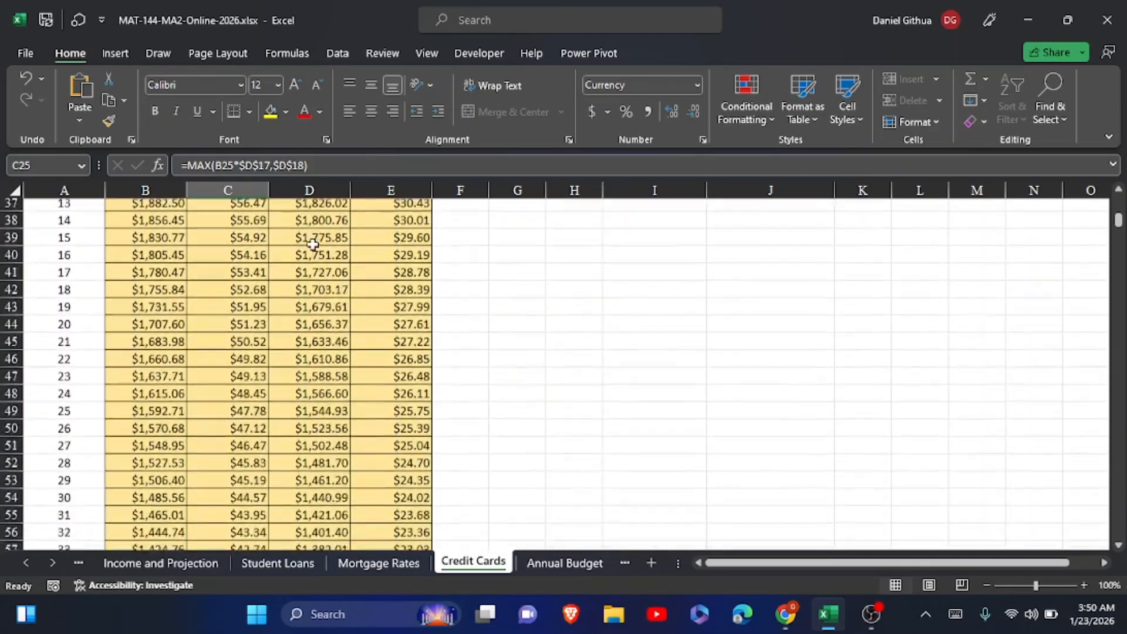
scroll(313, 243, "up", 6)
scroll(312, 243, "up", 3)
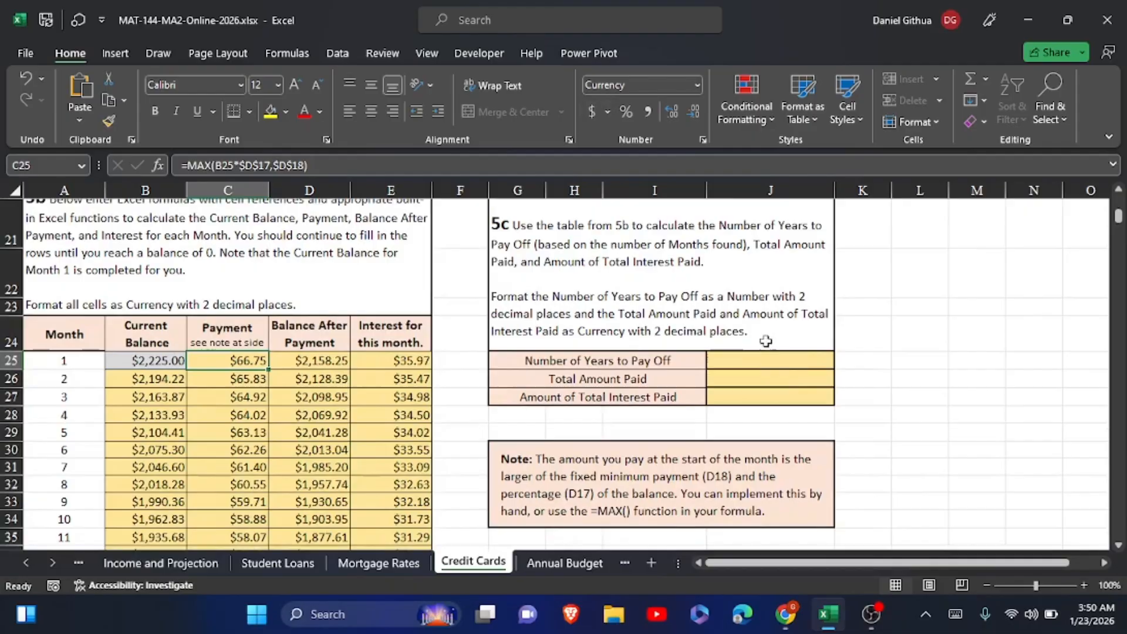
Set Number of Years to Pay Off in J25 to a reference to the final payoff month, =A156
left_click(746, 365)
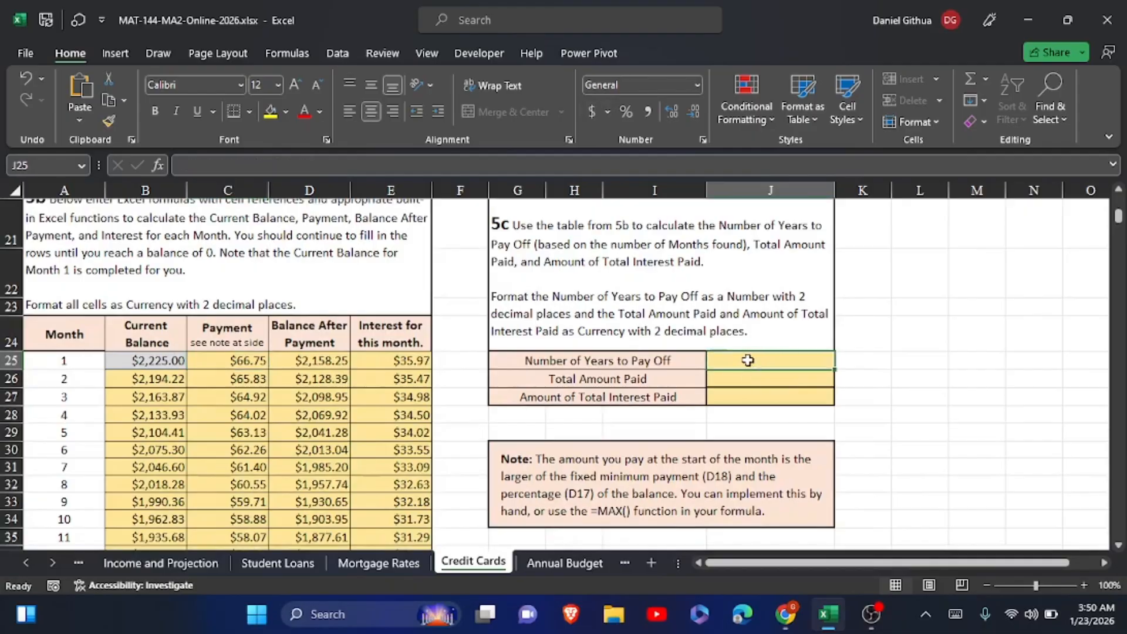
left_click(747, 359)
type("=")
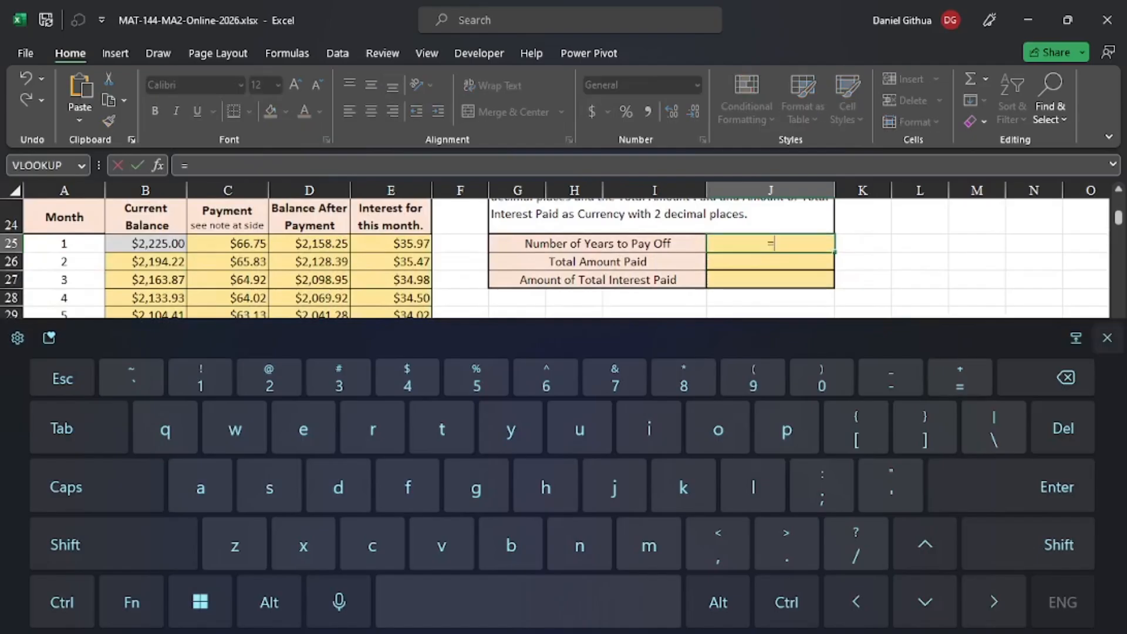
left_click(1107, 337)
scroll(551, 374, "down", 20)
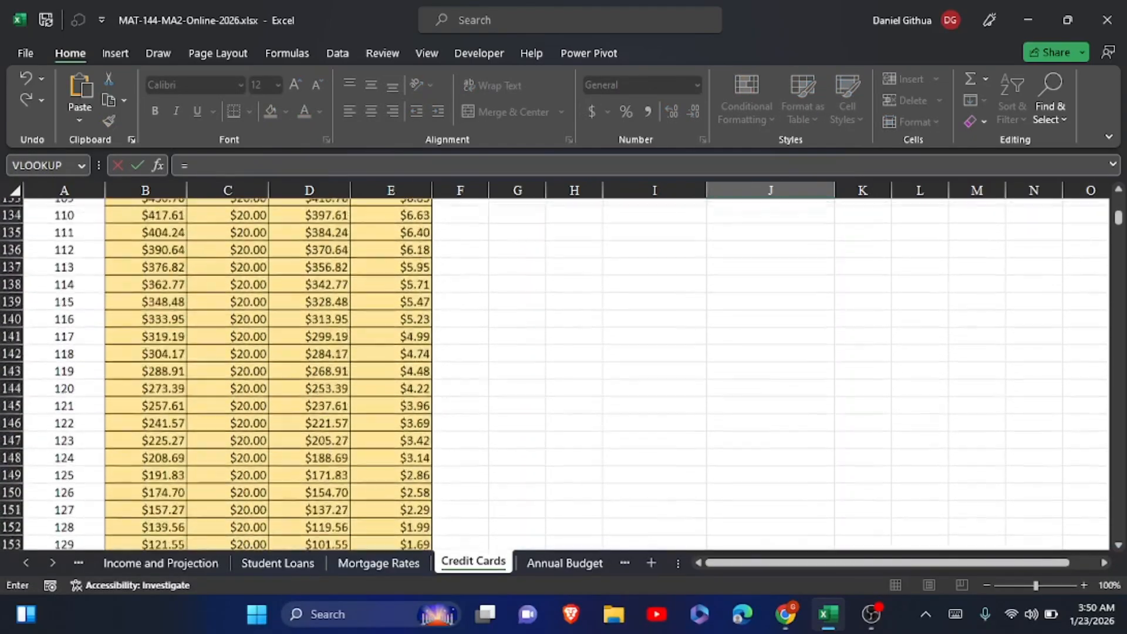
scroll(552, 374, "up", 1)
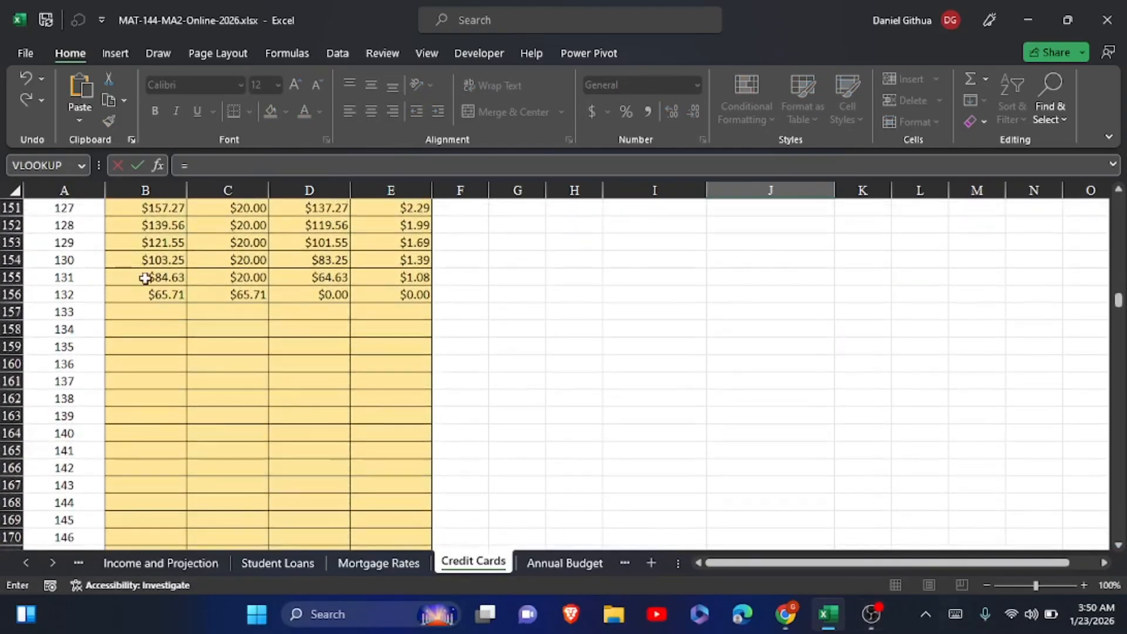
left_click(69, 288)
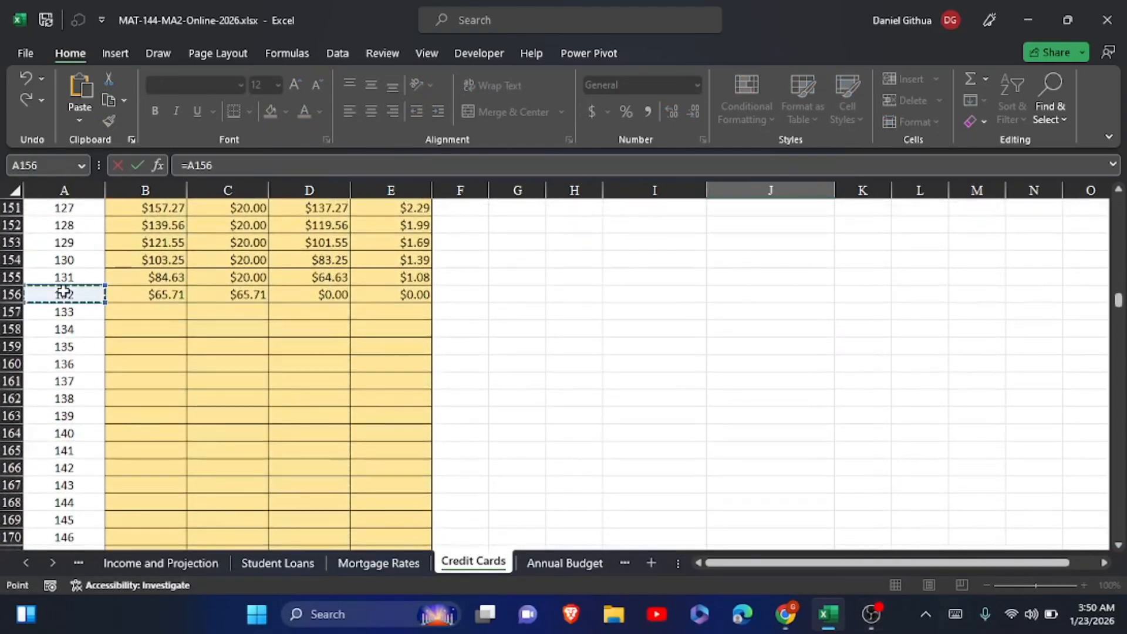
left_click(141, 165)
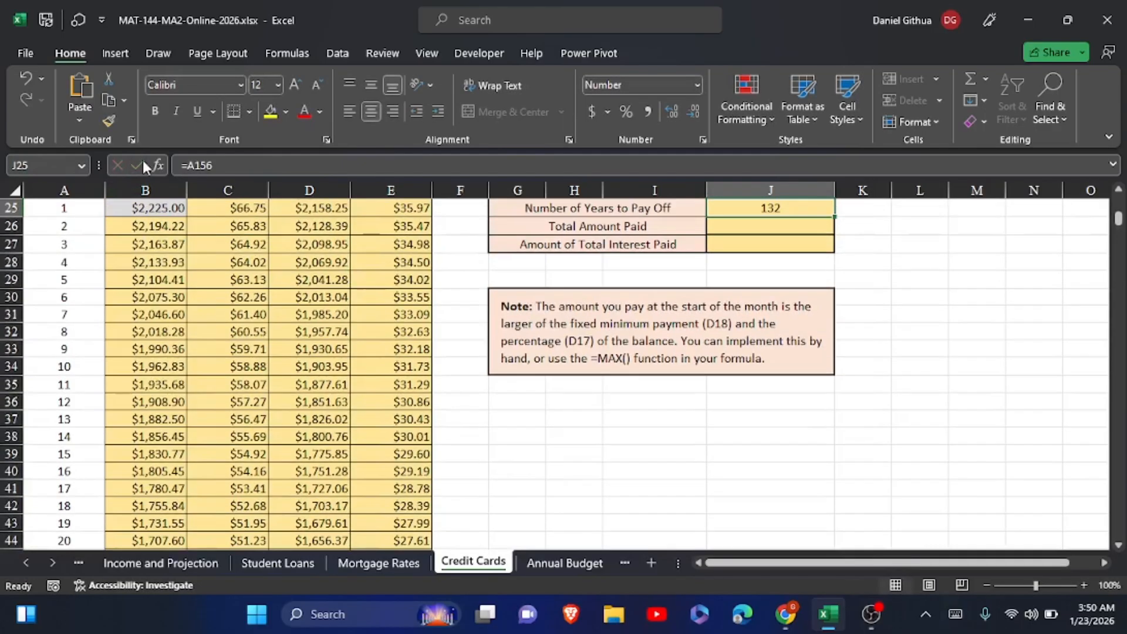
Calculate Total Amount Paid in J26 by summing the Payment column for months 1 to 132 with =SUM(C25:C156)
left_click(775, 225)
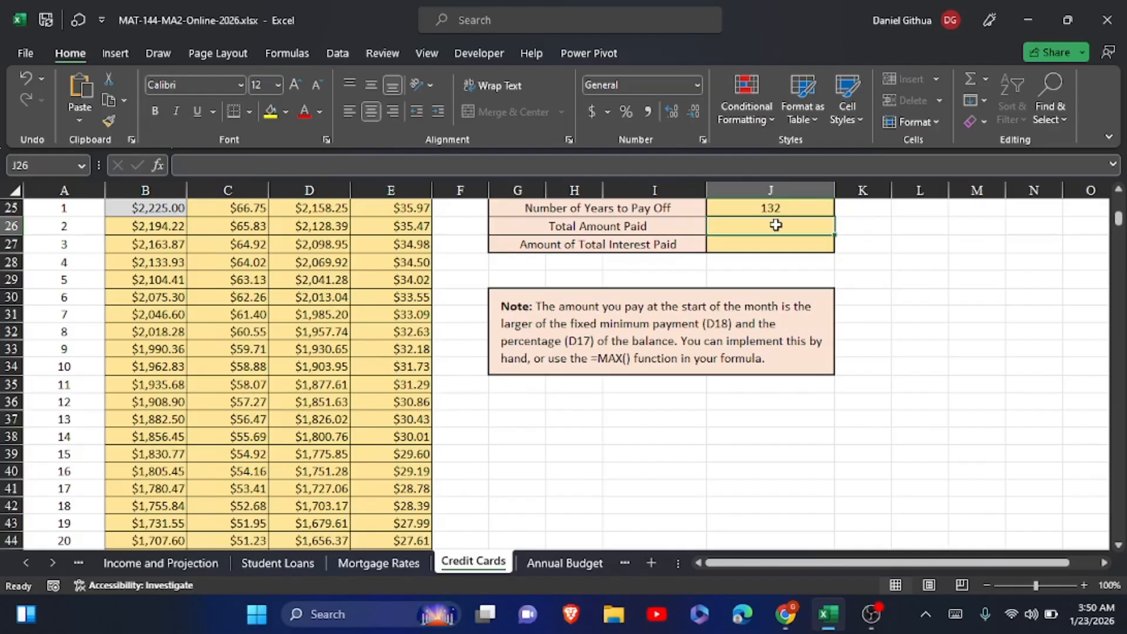
left_click(955, 614)
type("=")
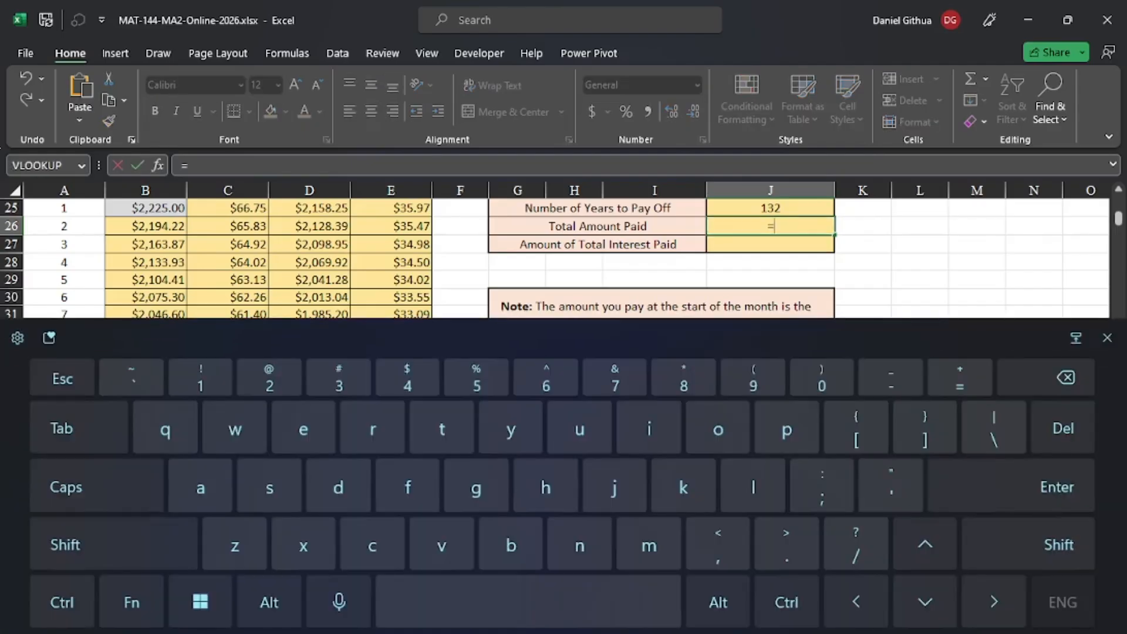
type("sum")
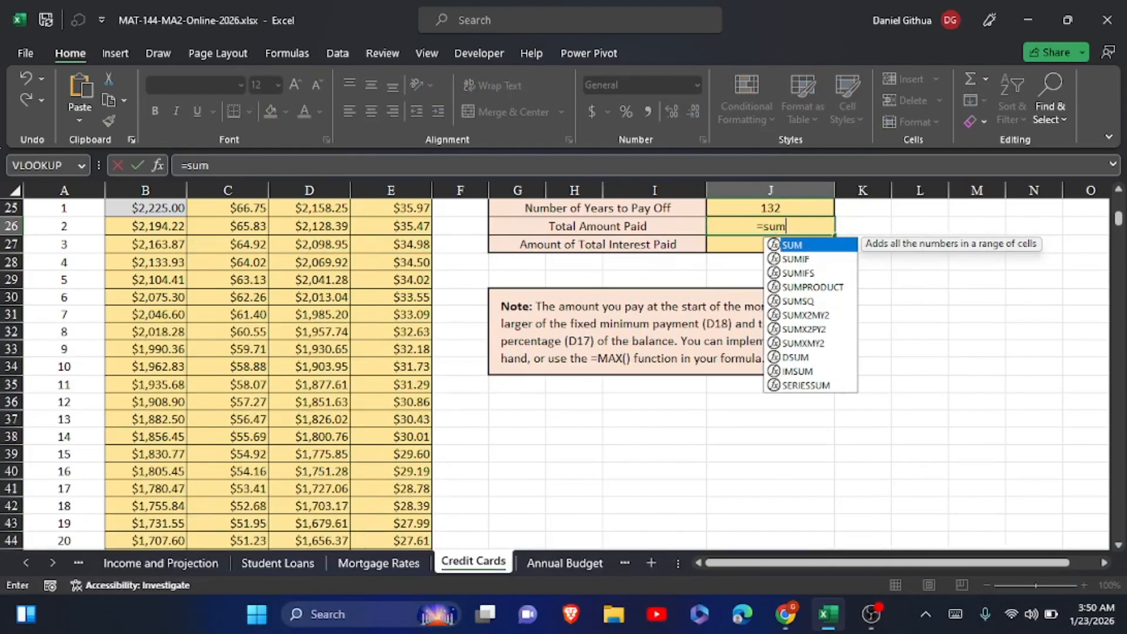
type("(")
scroll(554, 375, "up", 5)
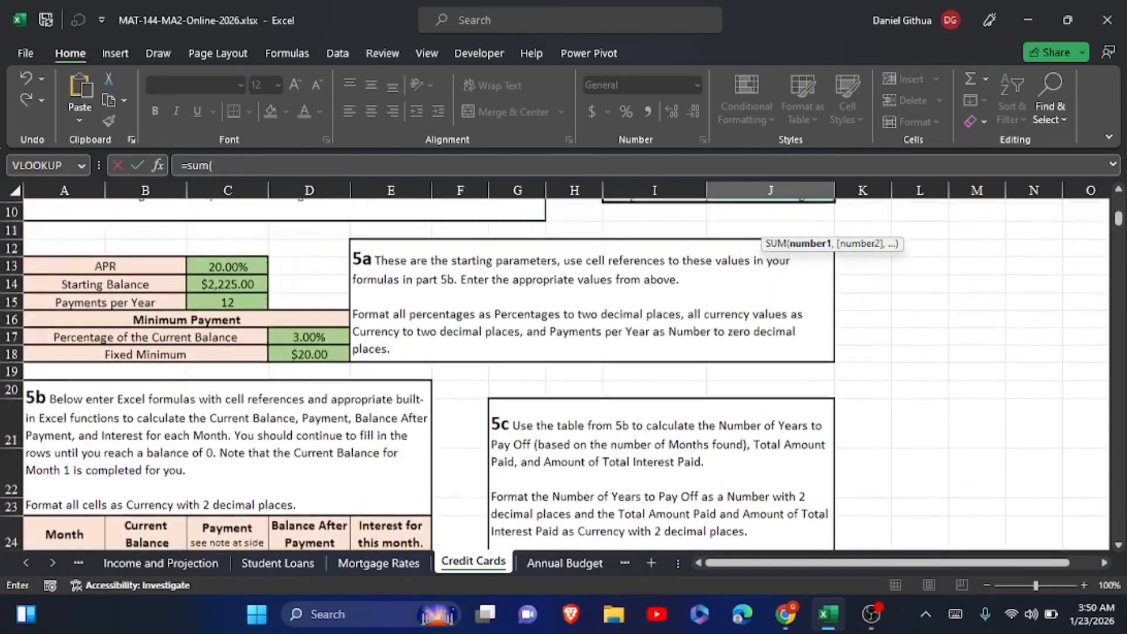
scroll(243, 360, "down", 3)
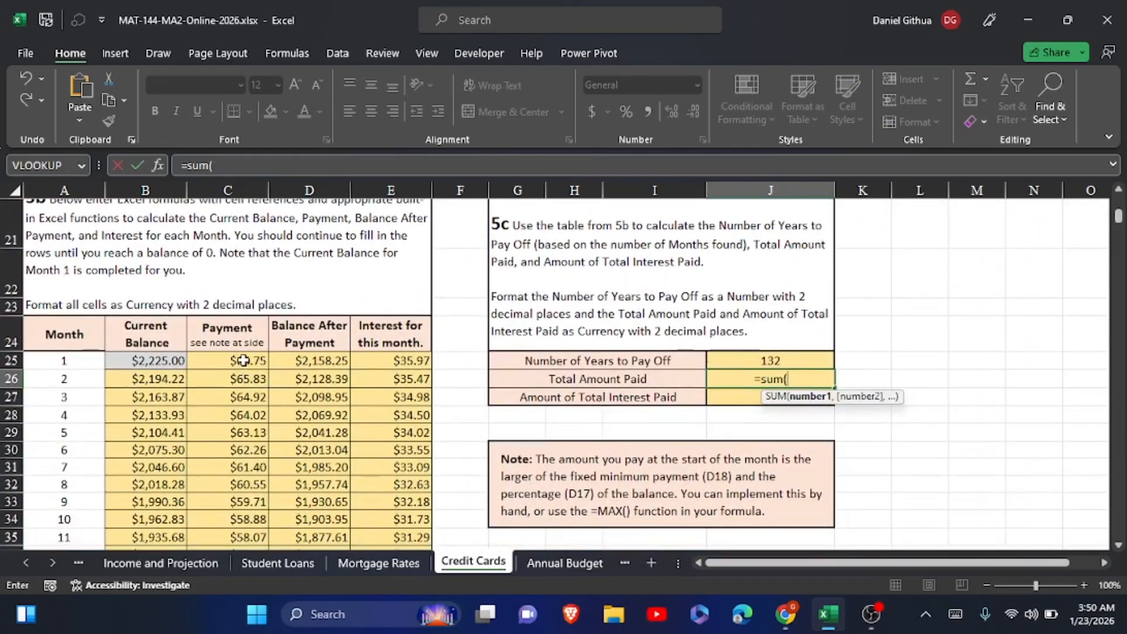
left_click_drag(243, 361, 219, 381)
left_click(139, 165)
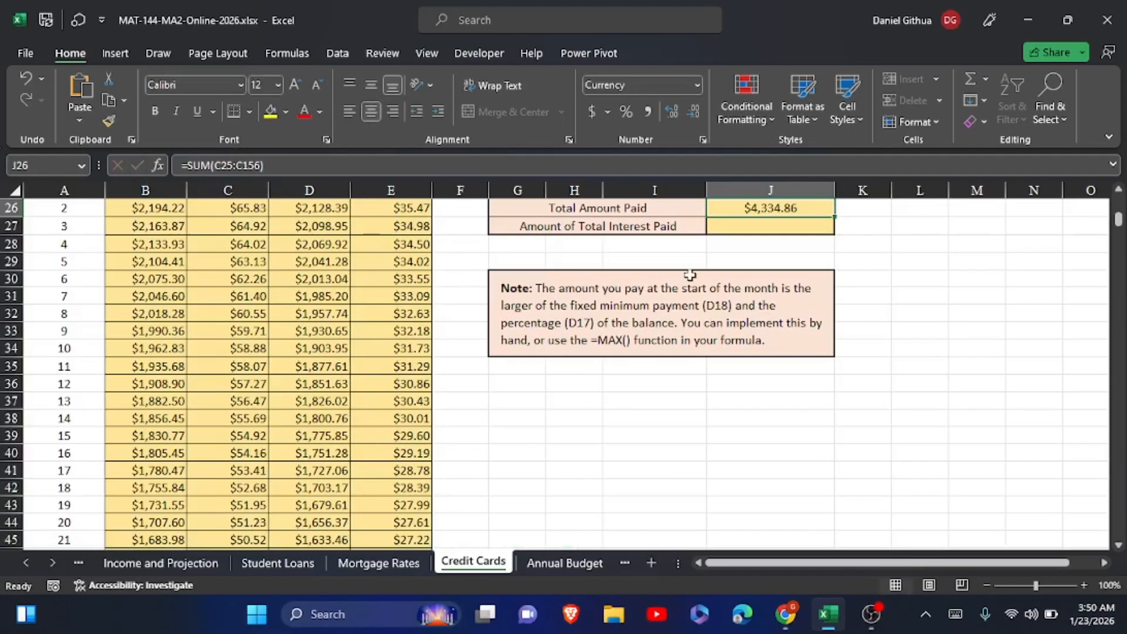
Calculate Amount of Total Interest Paid in J27 by summing the interest column with =SUM(E25:E156)
left_click(731, 225)
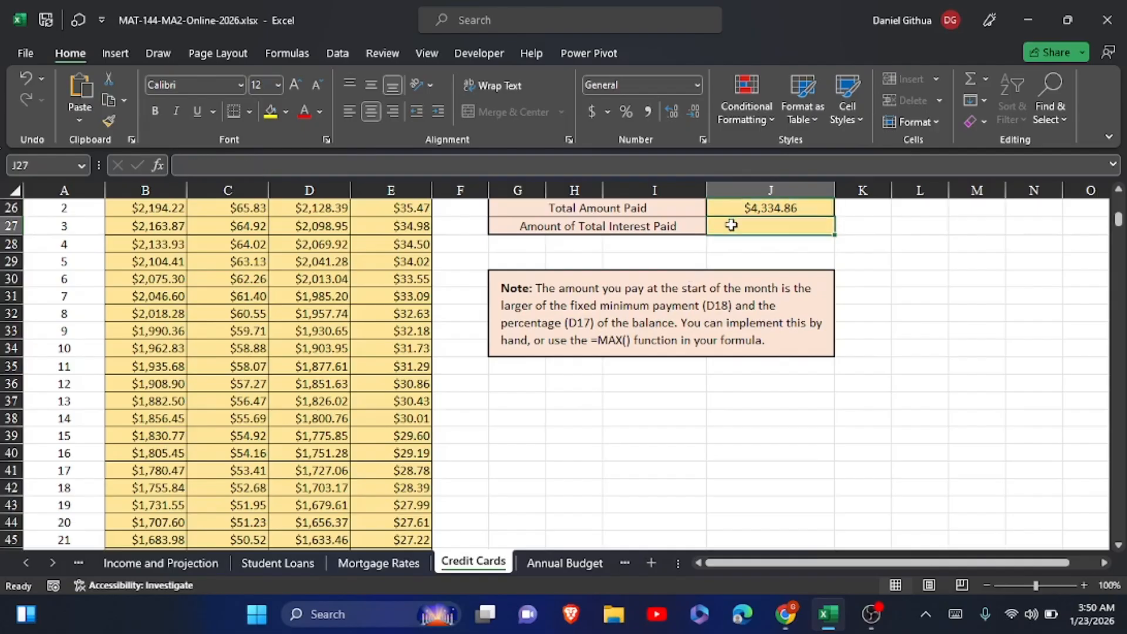
scroll(731, 225, "up", 1)
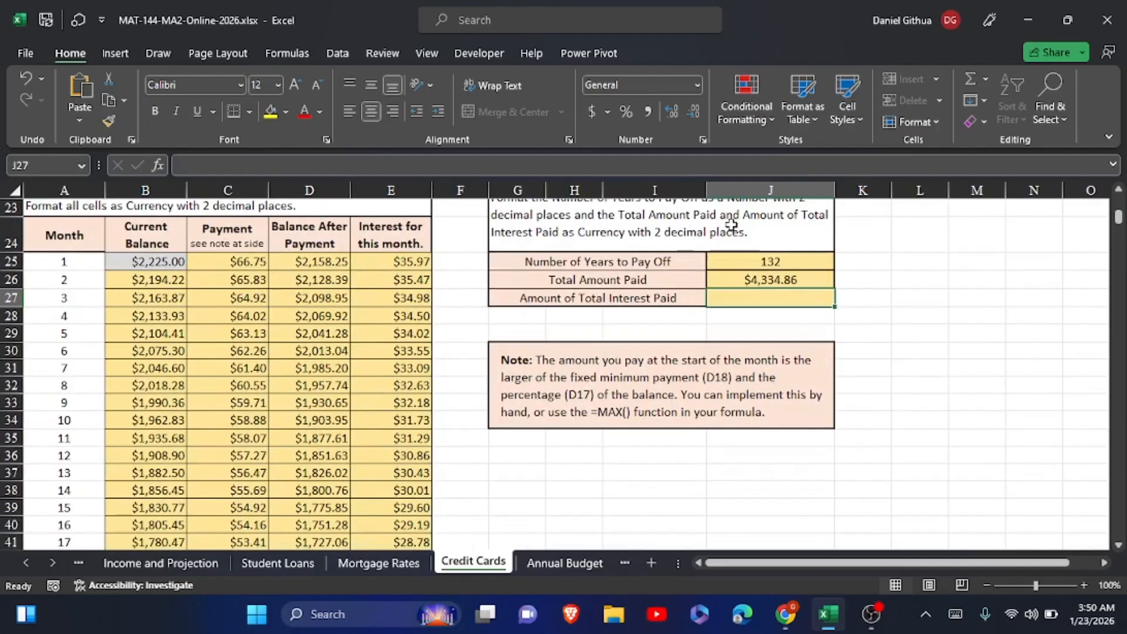
type("=")
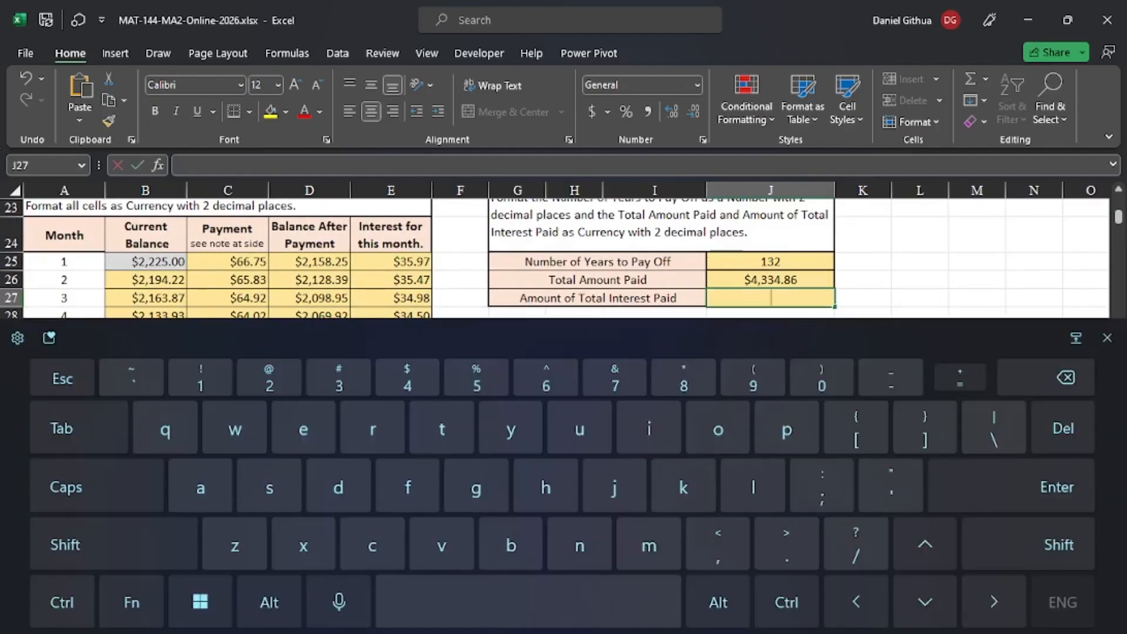
type("sum")
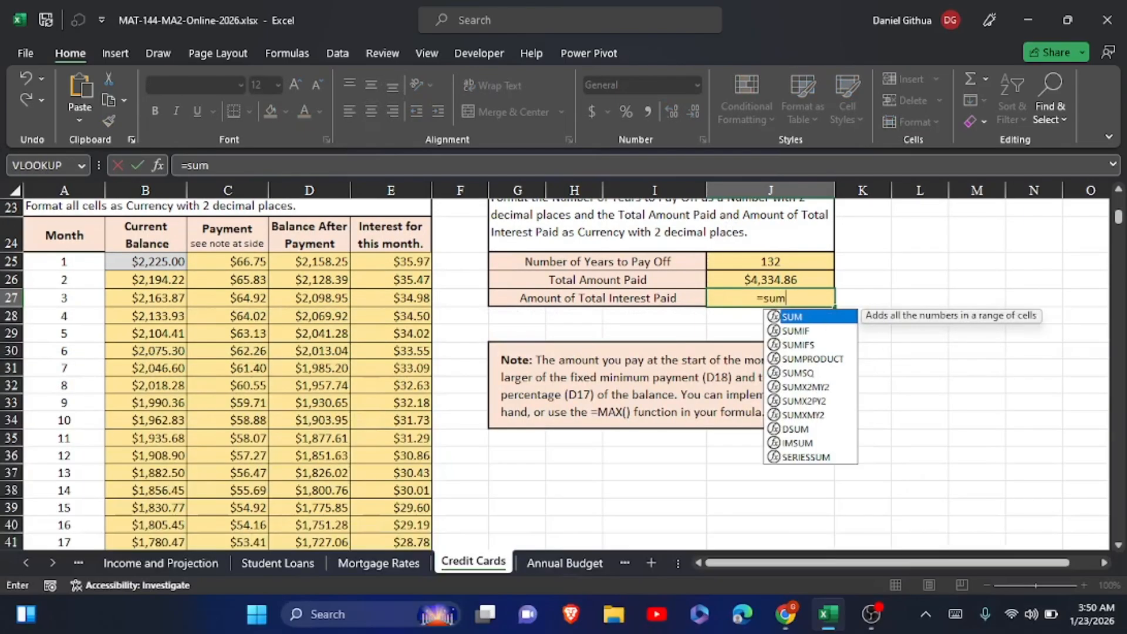
type("(")
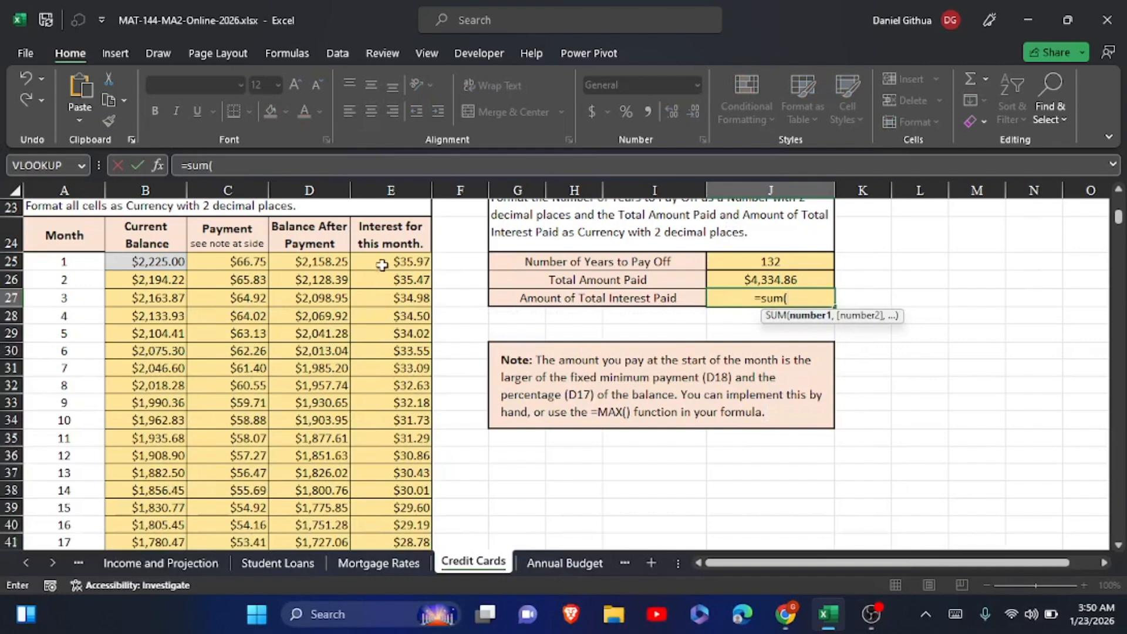
left_click_drag(382, 262, 390, 311)
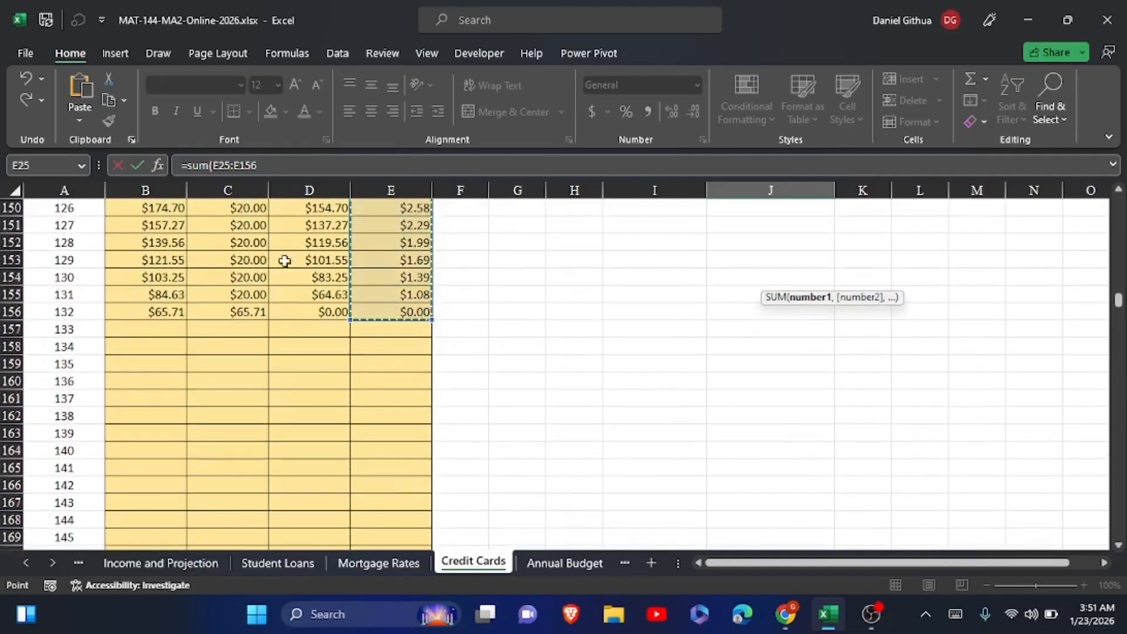
left_click(135, 168)
scroll(482, 264, "up", 1)
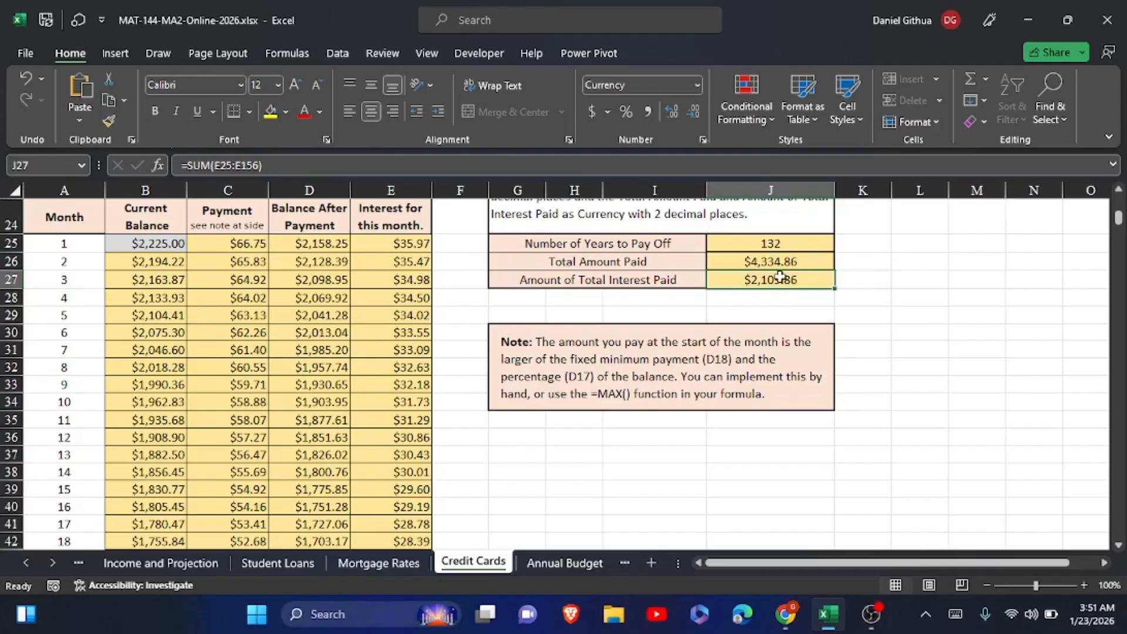
scroll(779, 276, "up", 1)
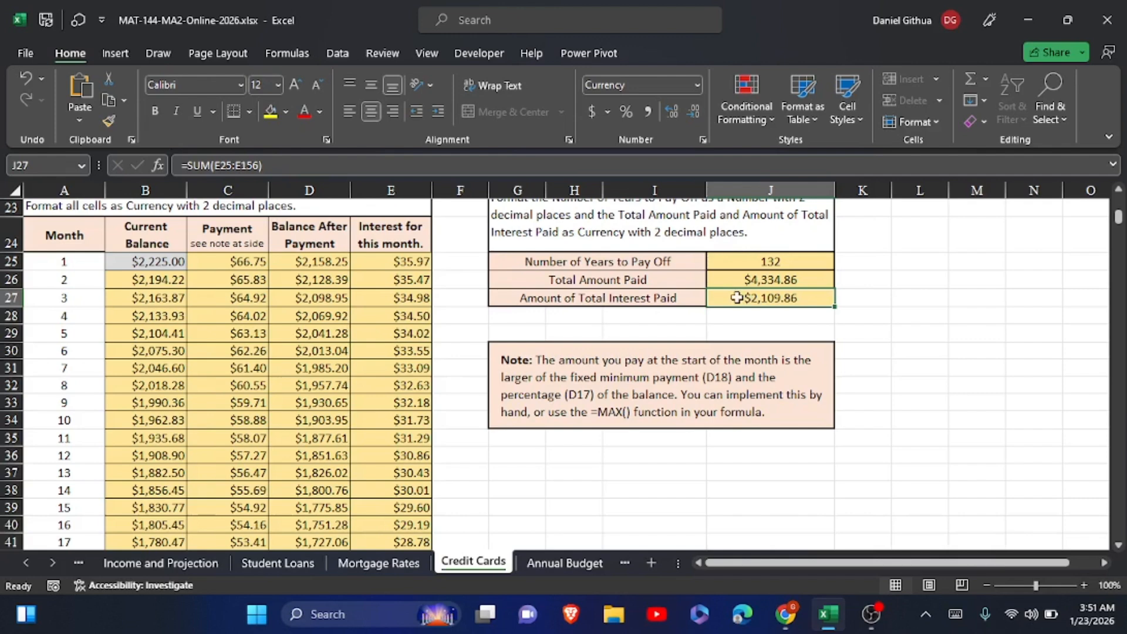
Replace the Amount of Total Interest Paid formula in J27 with total amount paid minus the starting balance, =J26-B25
left_click(737, 298)
type("=")
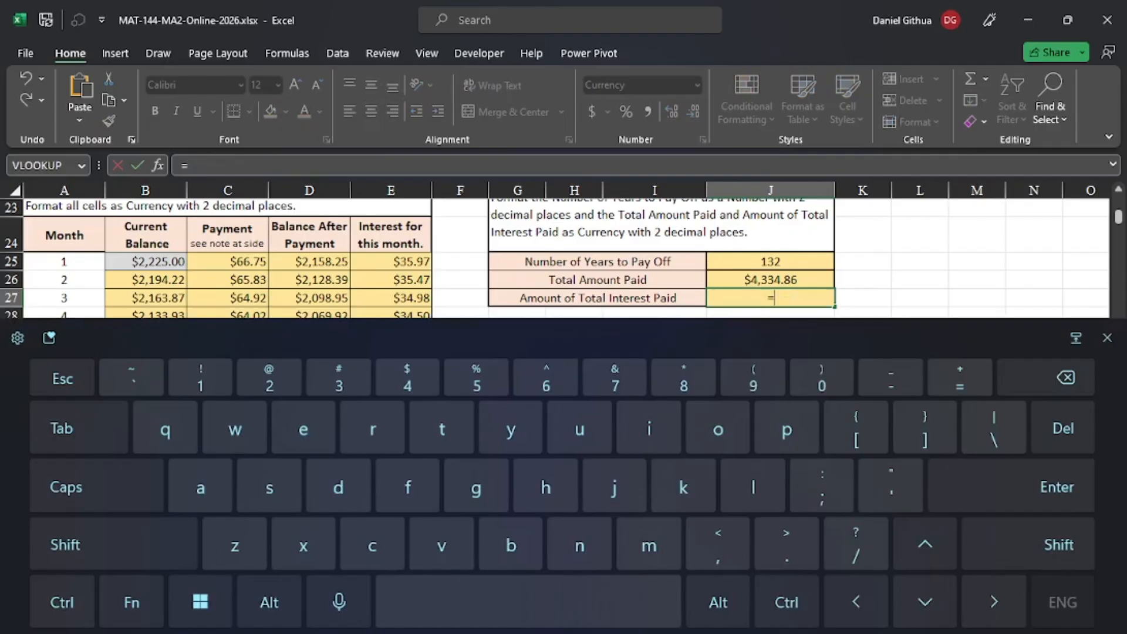
left_click(770, 280)
type("-")
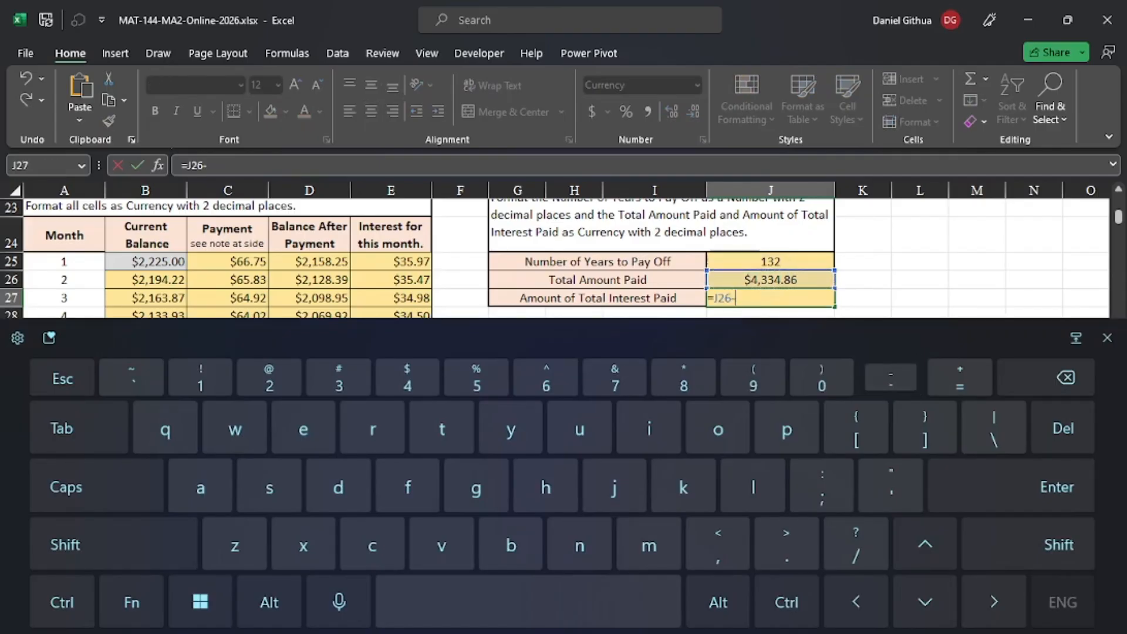
left_click(145, 261)
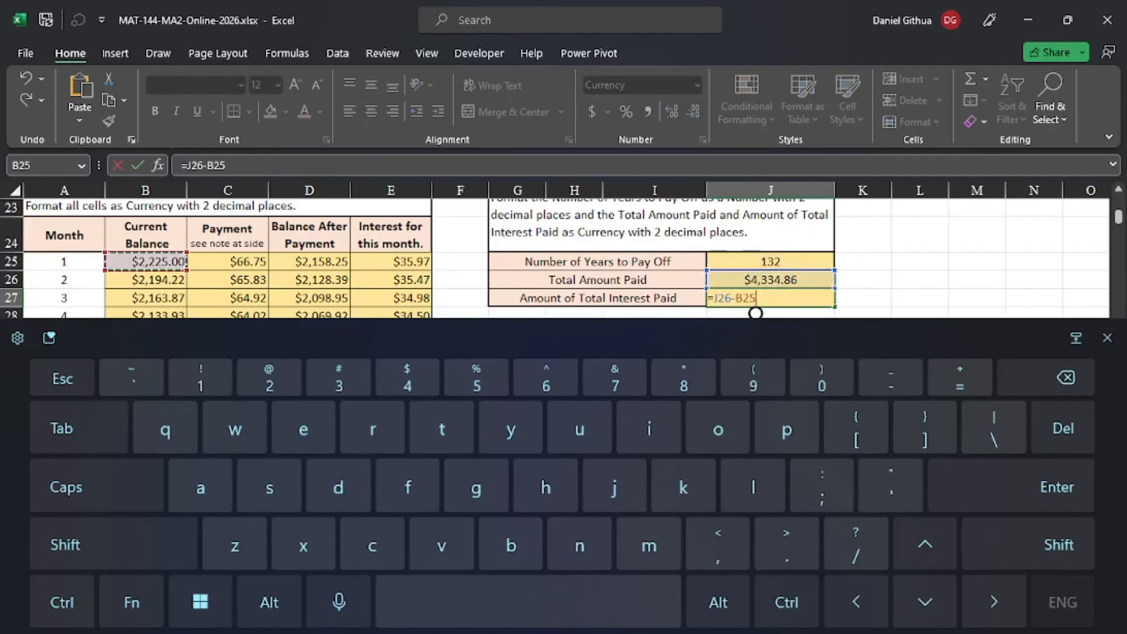
left_click(137, 165)
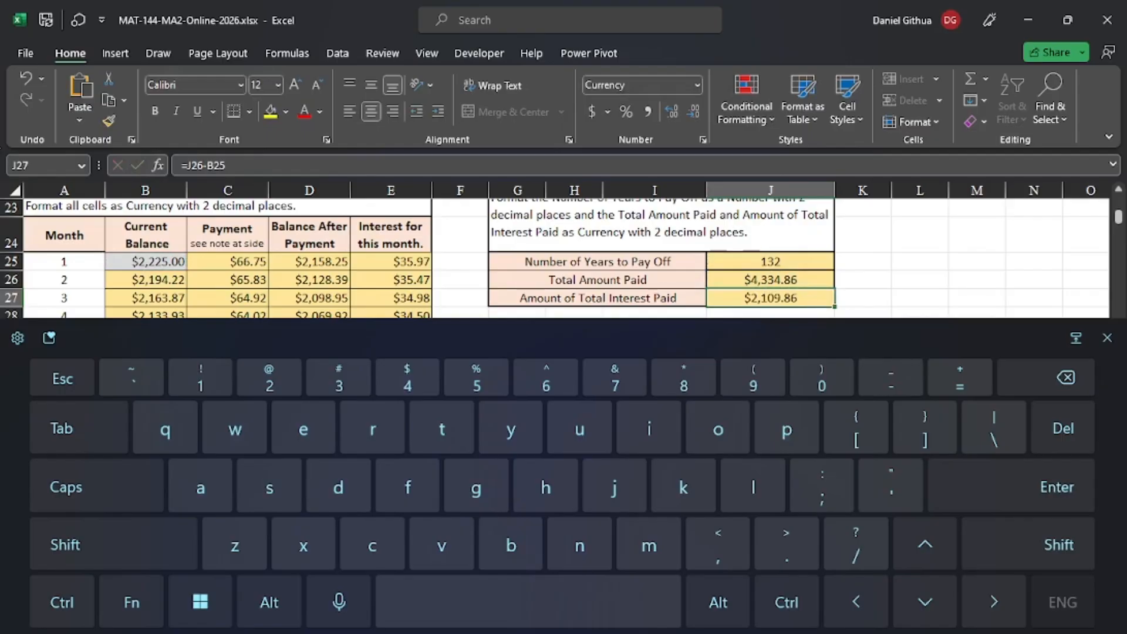
left_click(1106, 338)
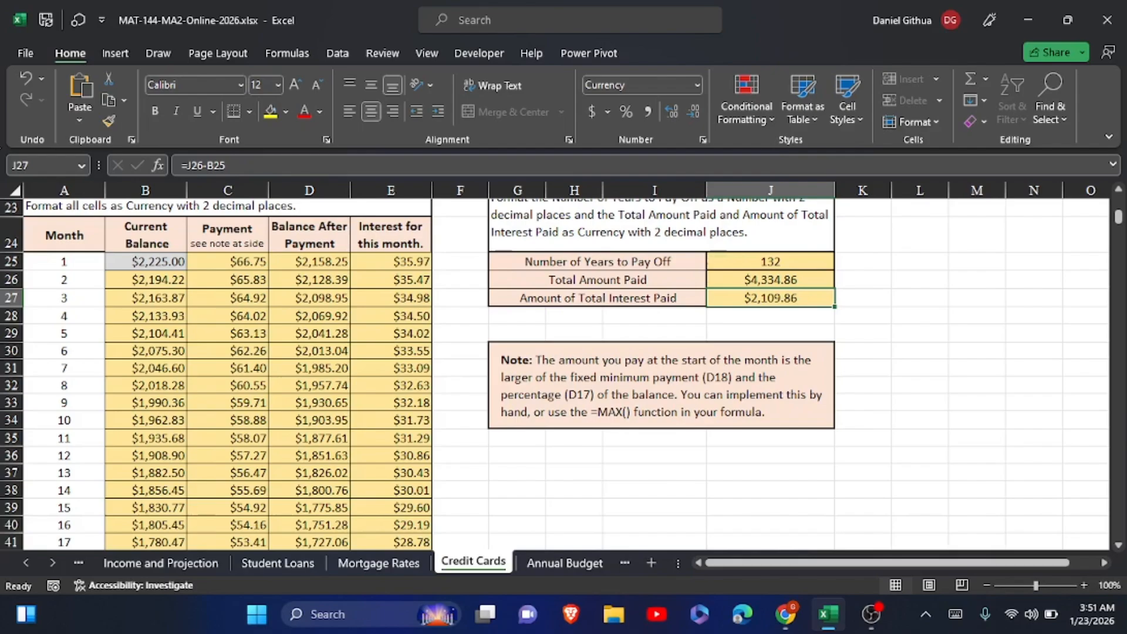
Convert Number of Years to Pay Off in J25 from months to years by dividing by Payments per Year, =A156/C15
scroll(565, 374, "up", 5)
scroll(566, 374, "down", 3)
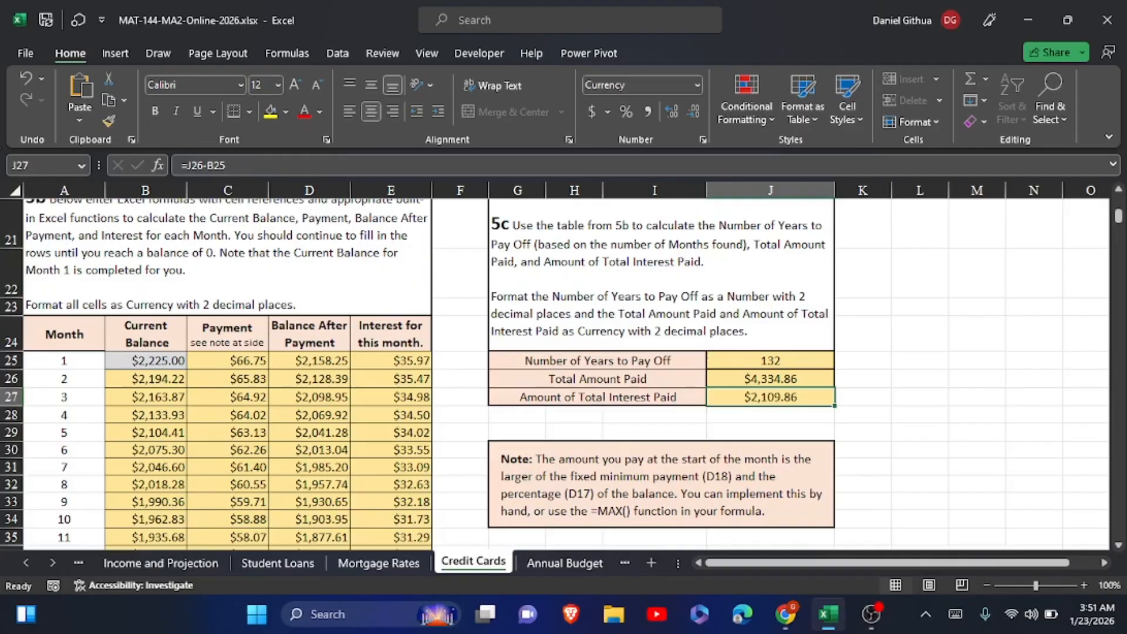
left_click(778, 364)
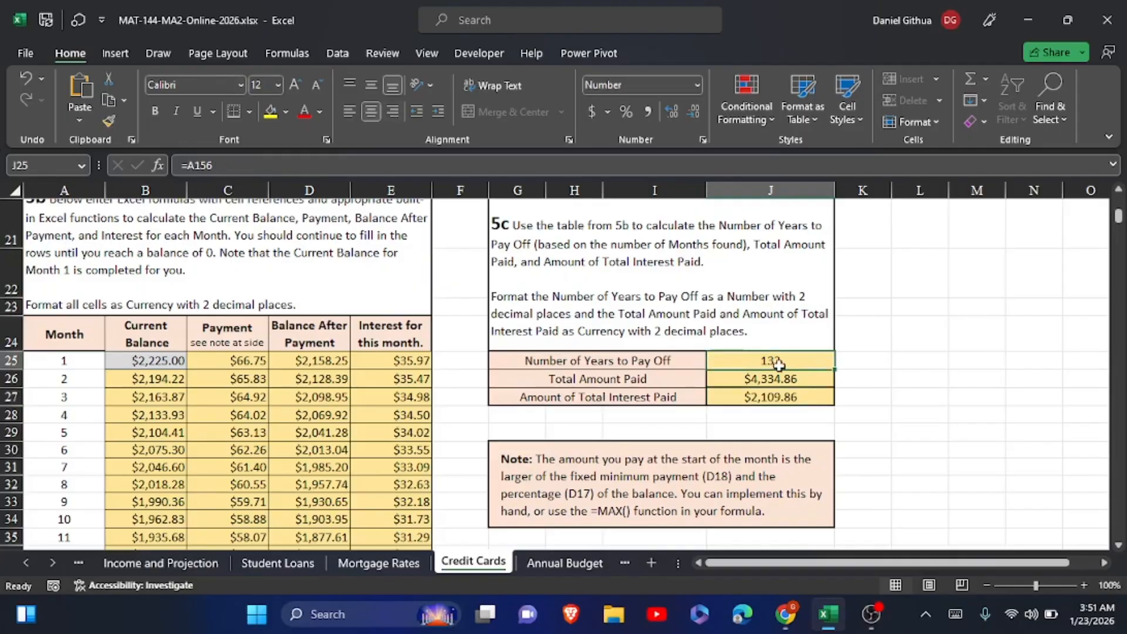
left_click(768, 375)
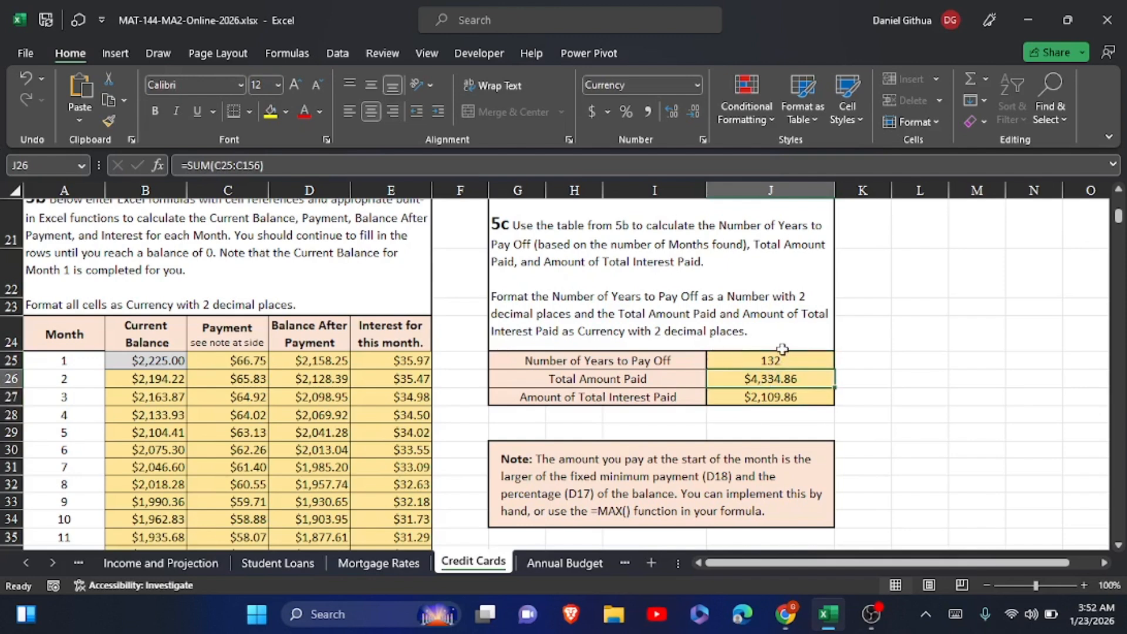
left_click(770, 357)
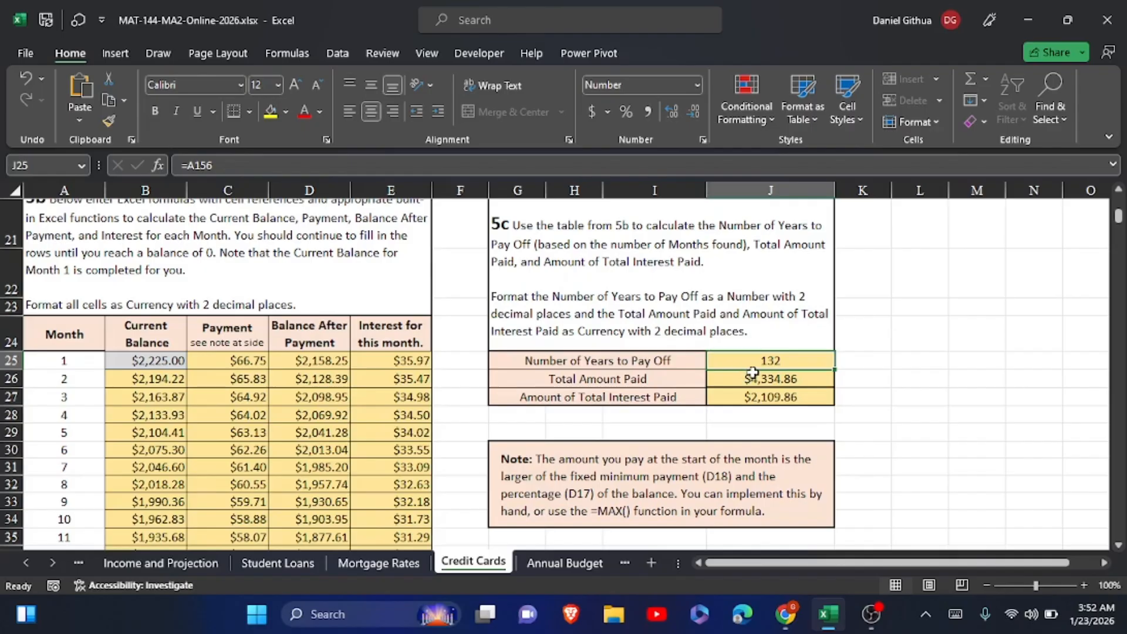
left_click(220, 165)
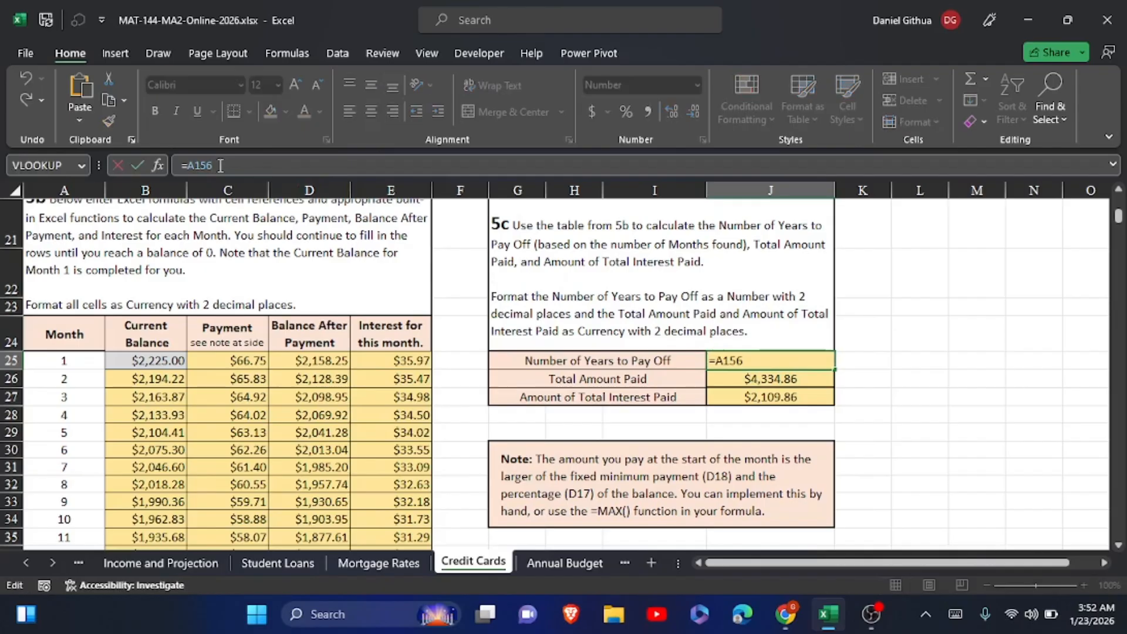
type("/")
scroll(235, 297, "up", 4)
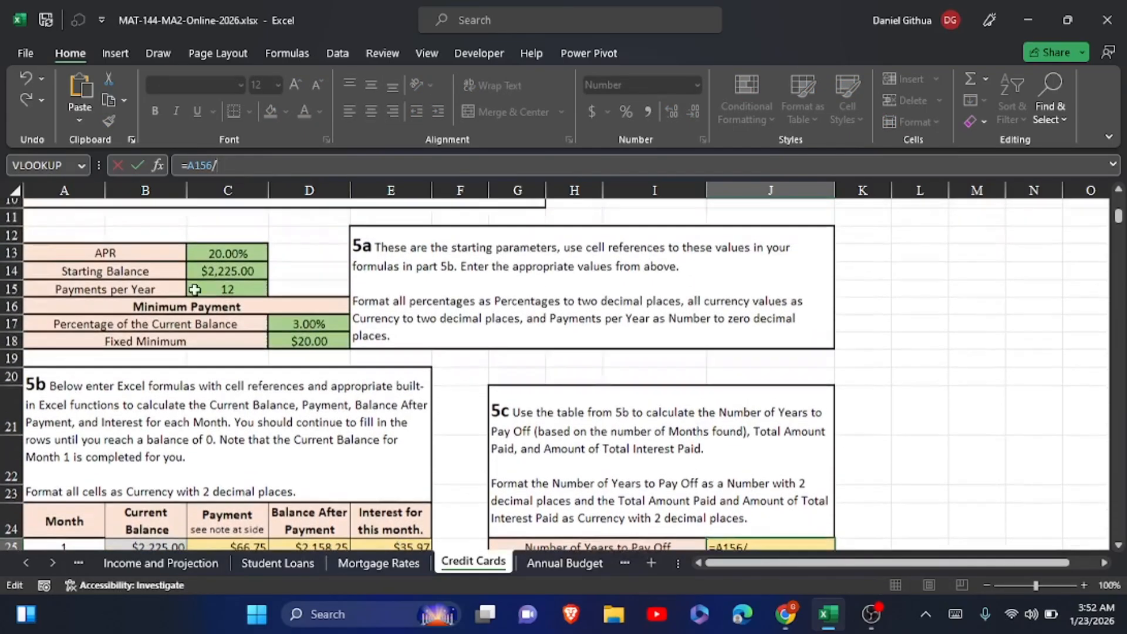
left_click(236, 296)
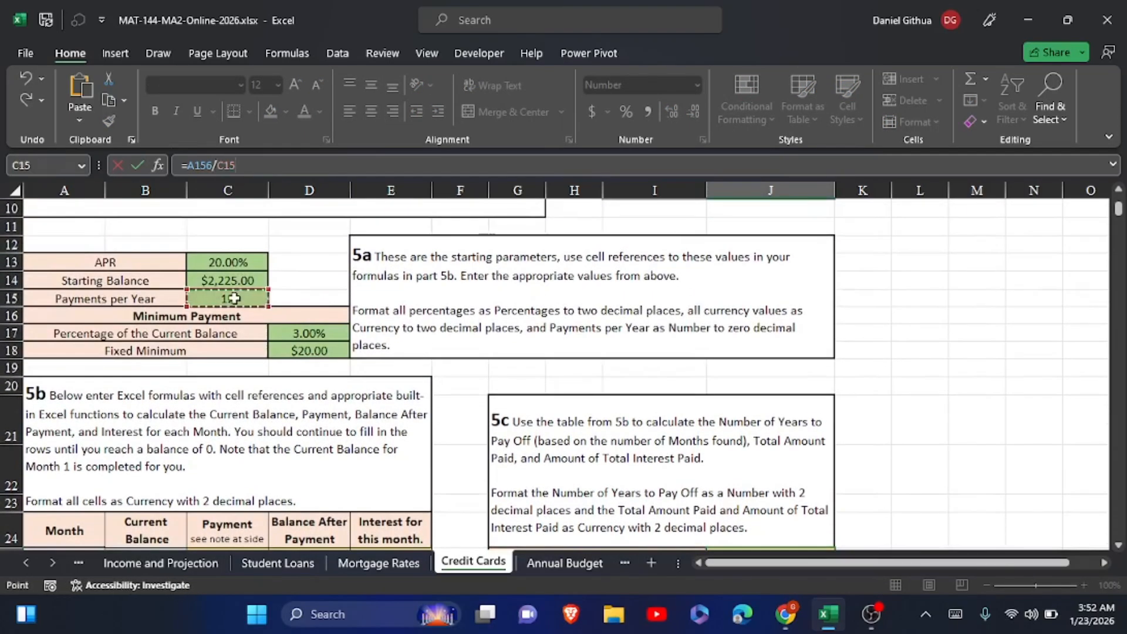
left_click(136, 166)
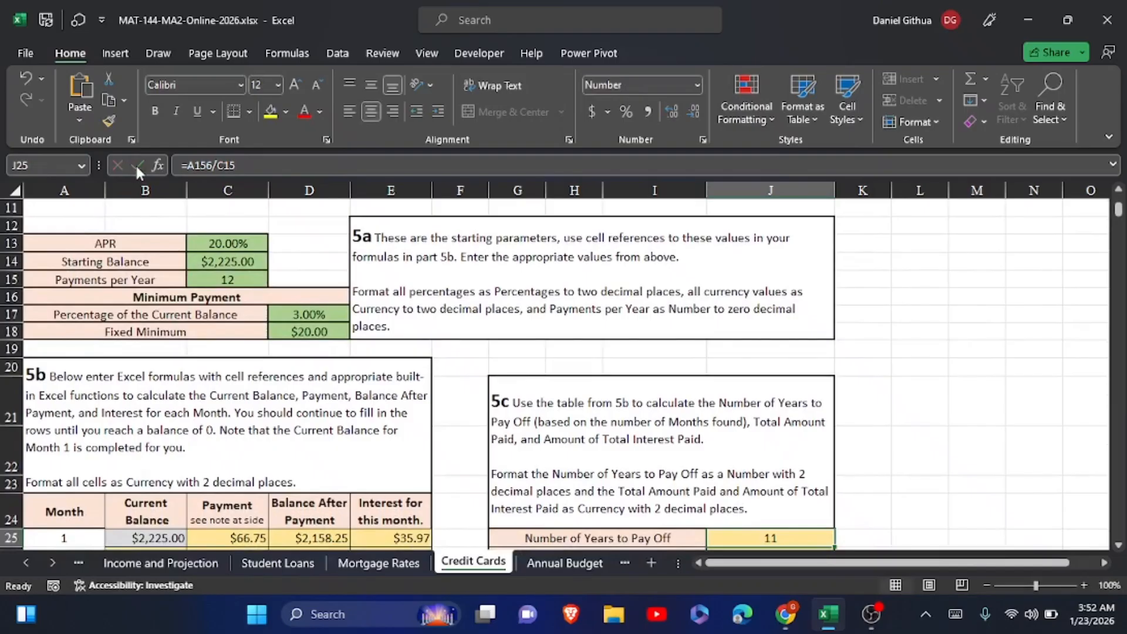
scroll(296, 311, "down", 2)
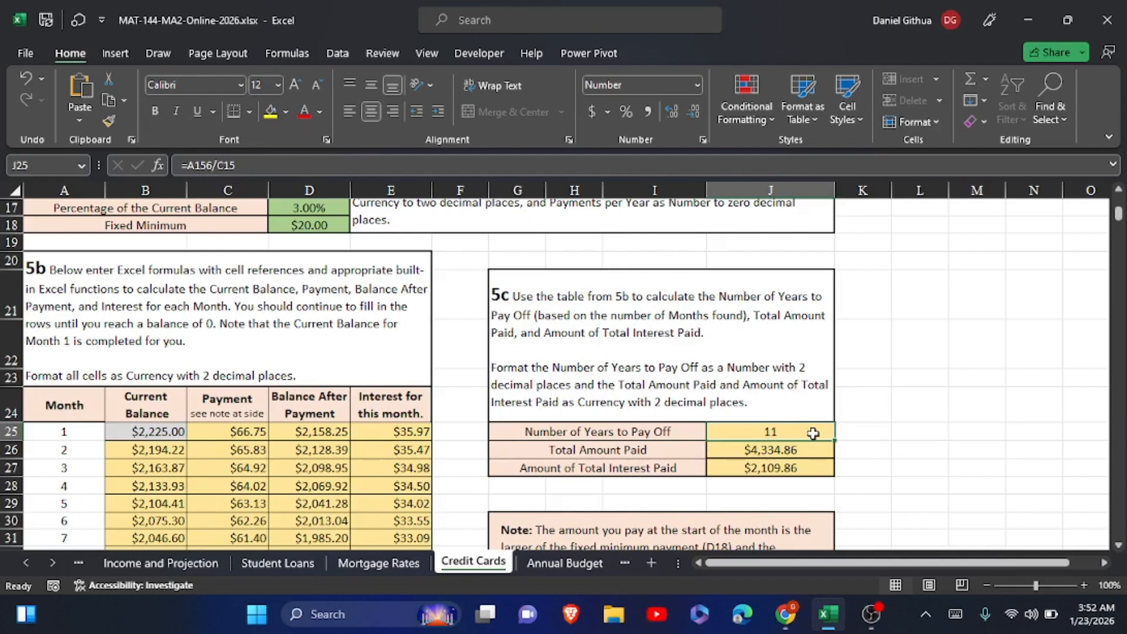
Review the part 5c formulas in J25, J26 and J27 and the month 1 formulas in C25, D25 and E25 against the starting parameters
left_click(786, 449)
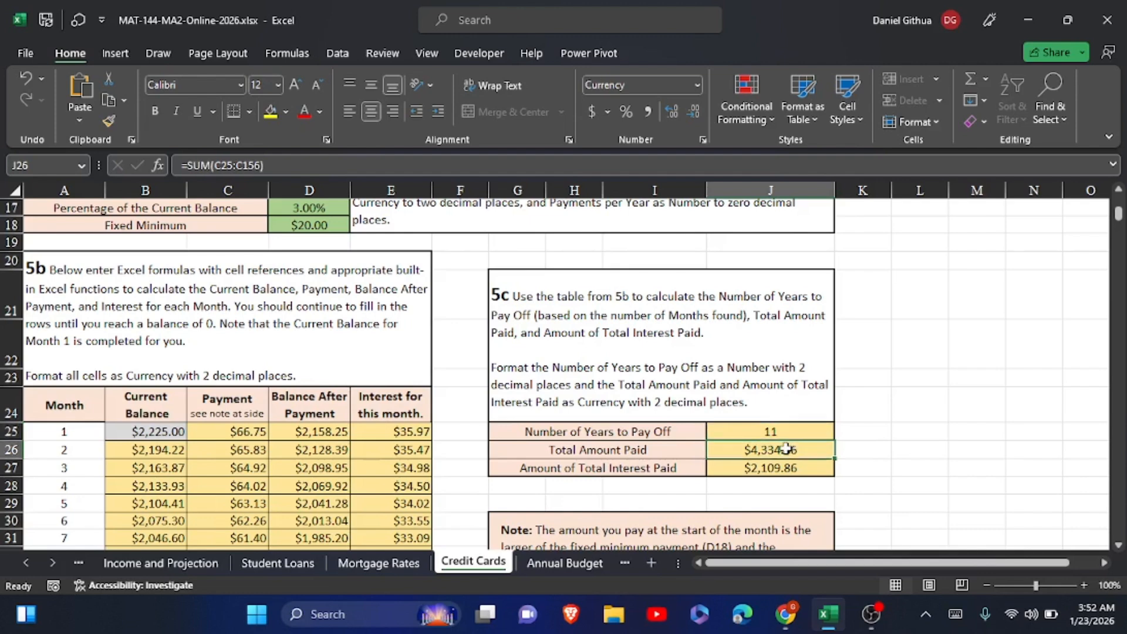
left_click(791, 432)
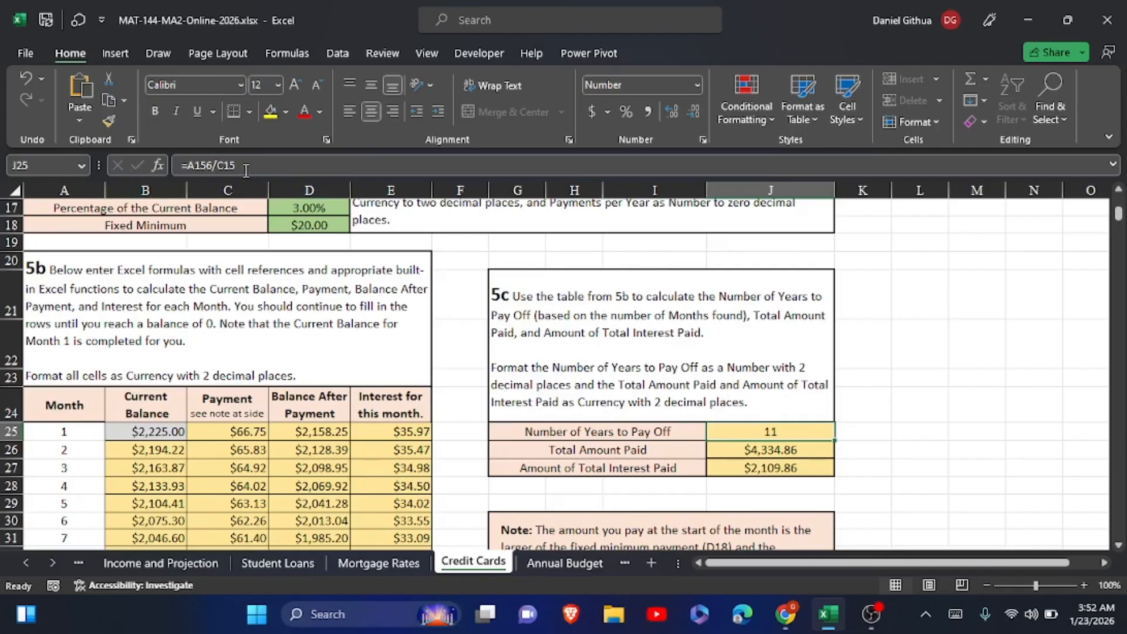
left_click(778, 448)
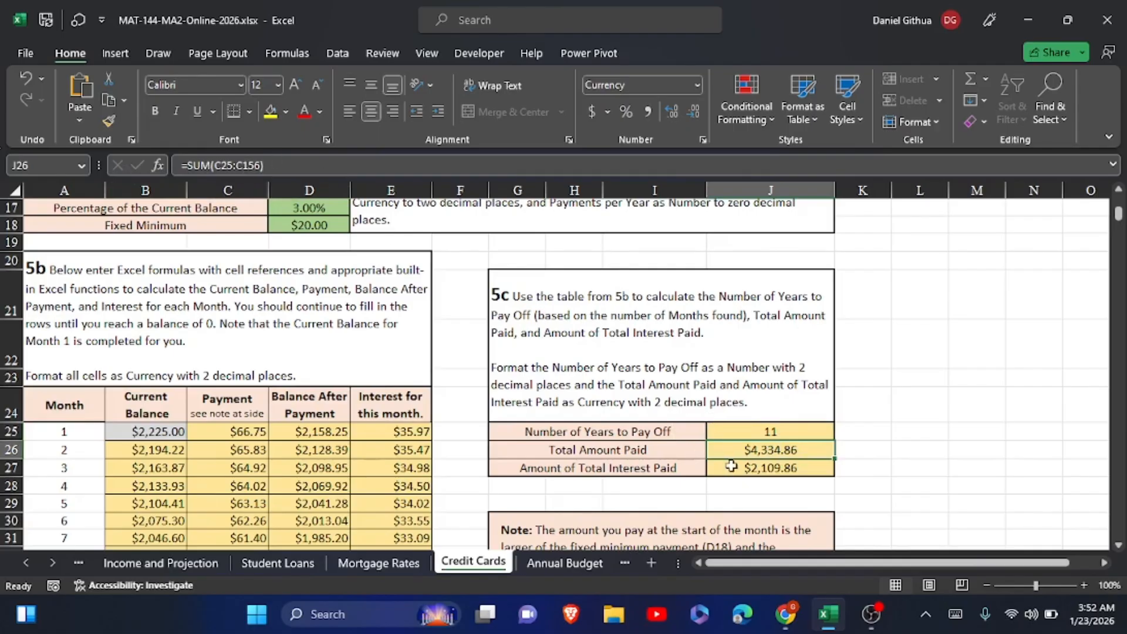
left_click(766, 470)
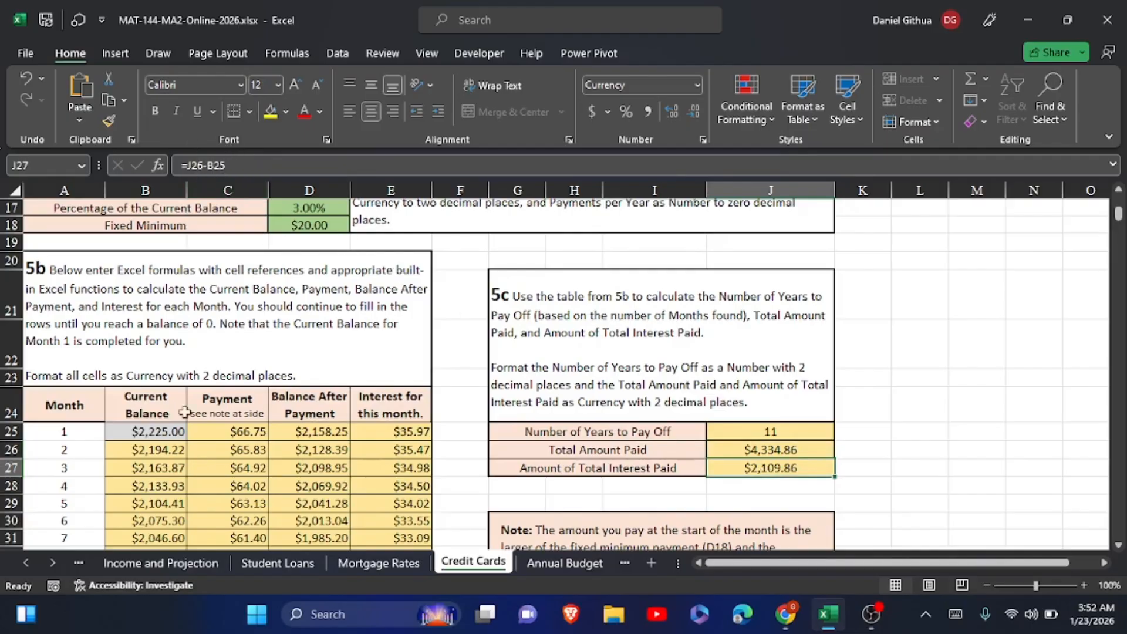
left_click(231, 431)
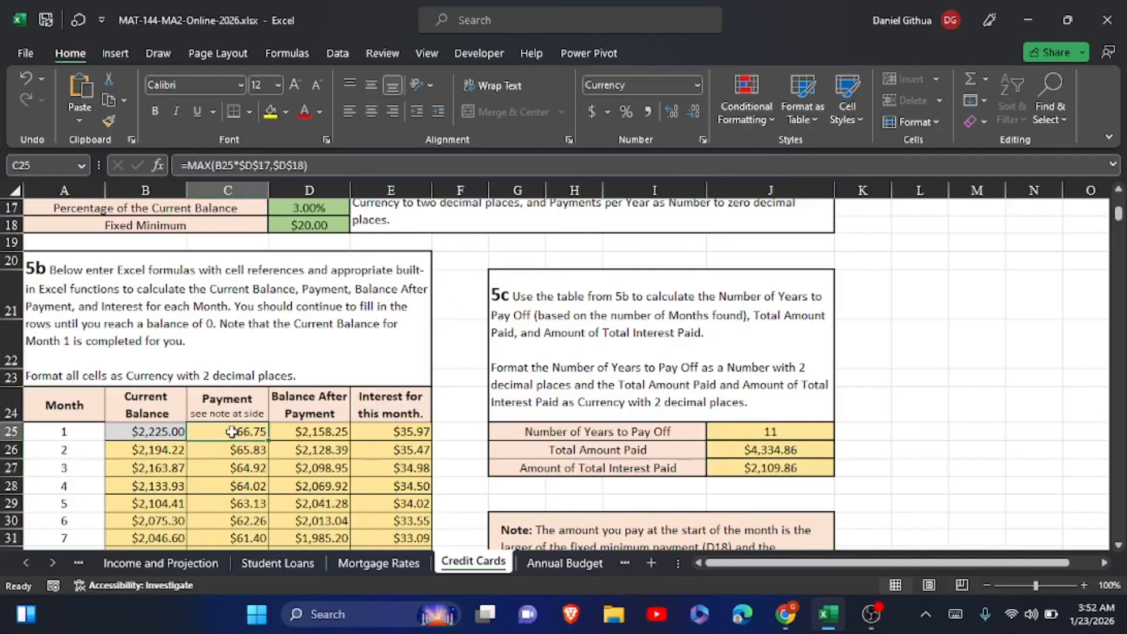
left_click(308, 434)
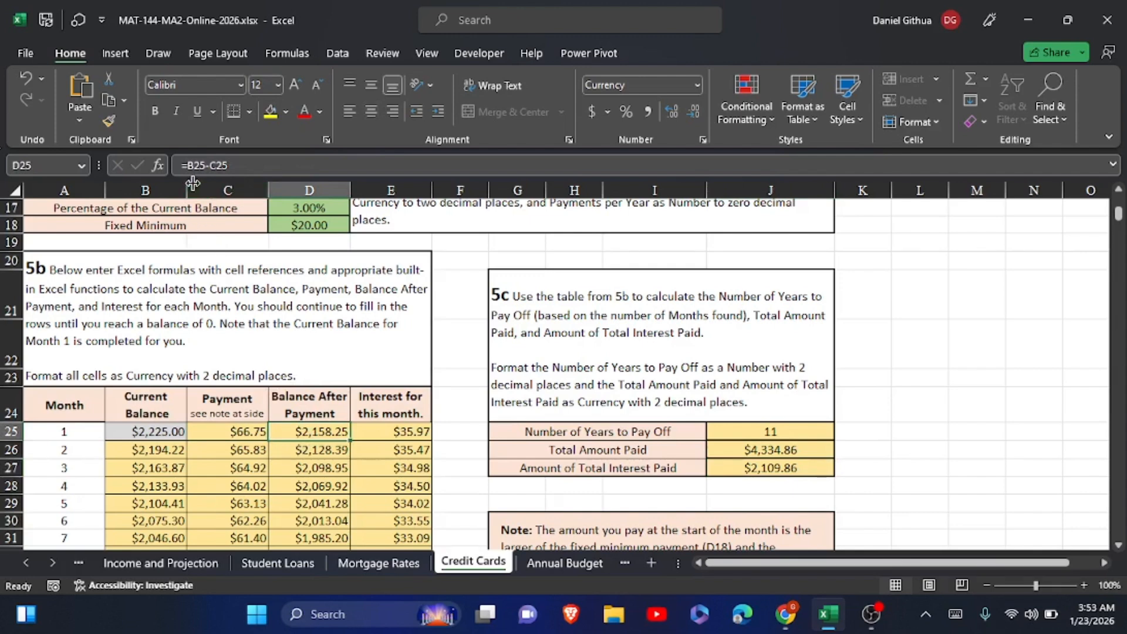
left_click(389, 432)
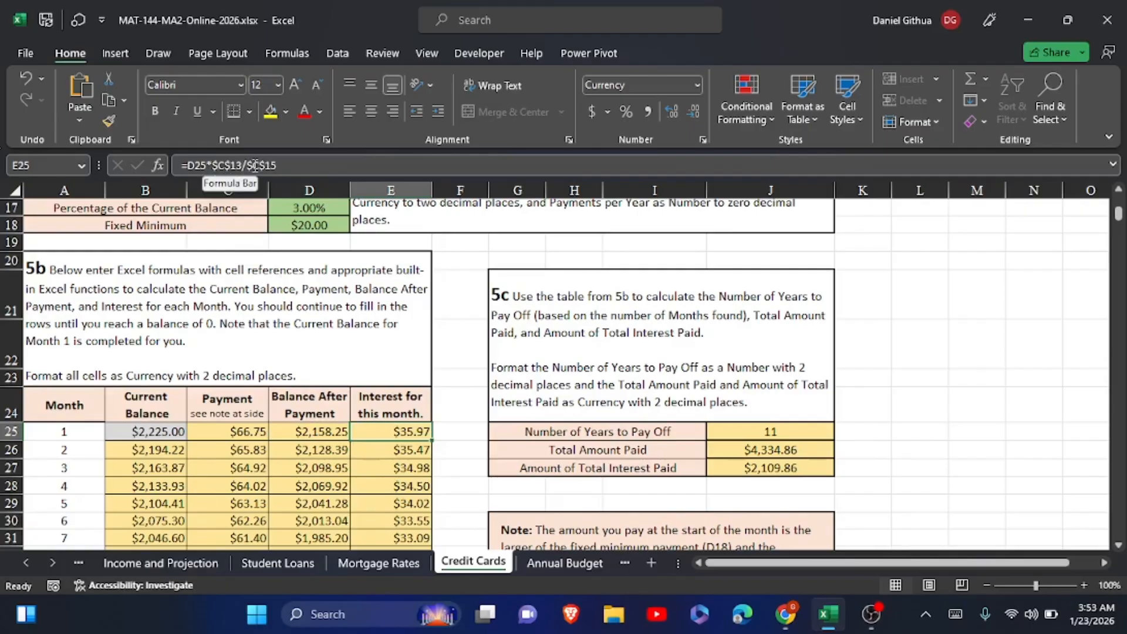
scroll(257, 194, "up", 3)
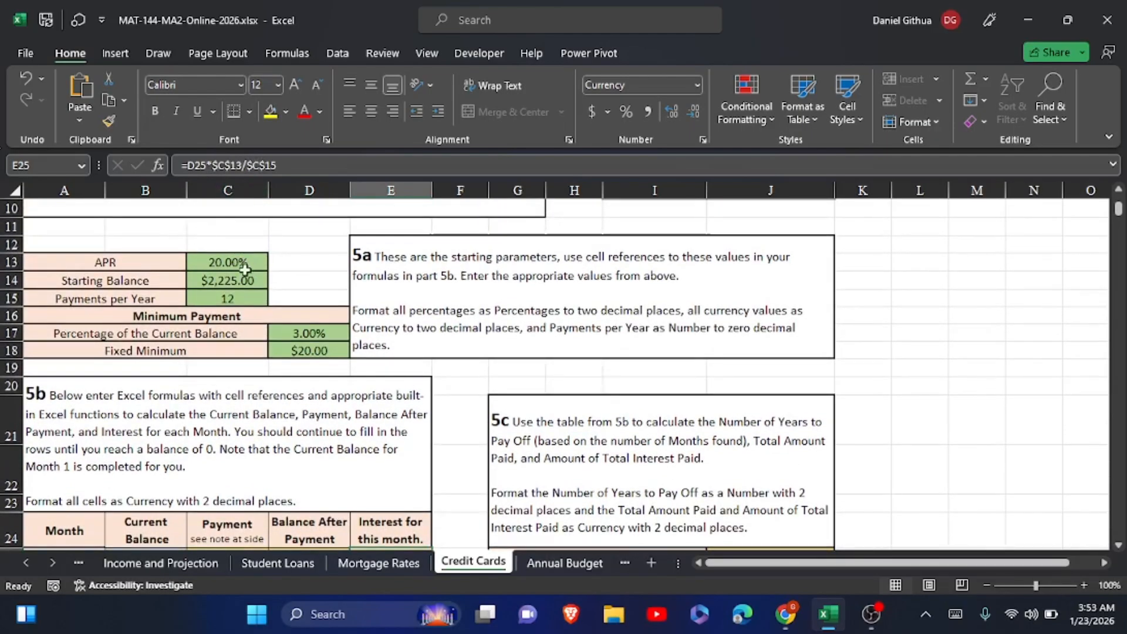
scroll(395, 186, "down", 8)
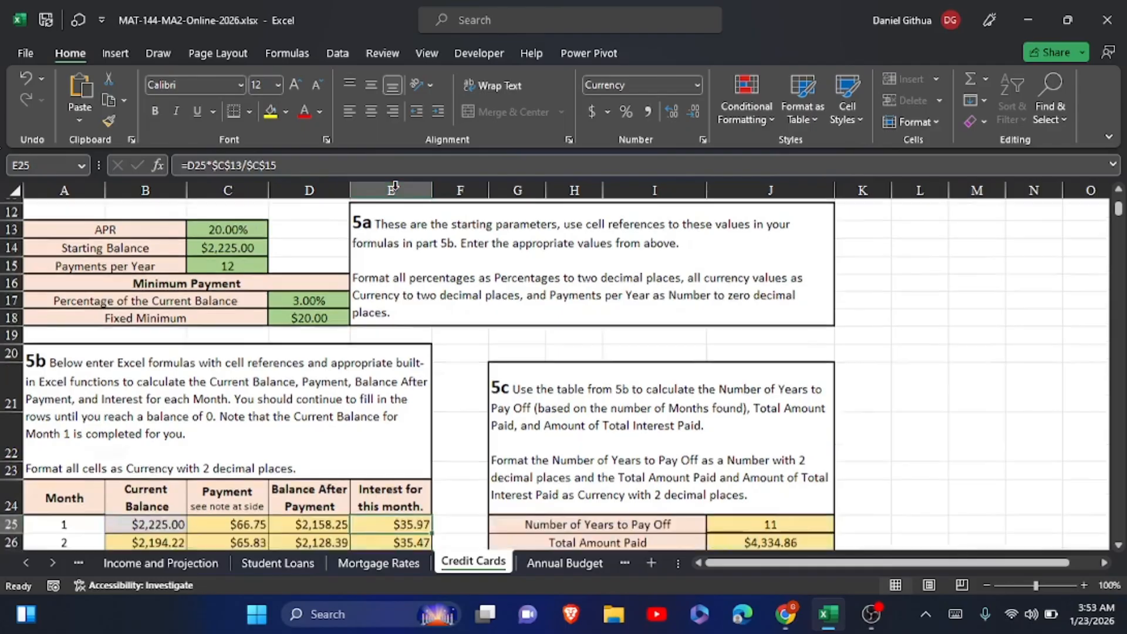
scroll(395, 187, "up", 5)
scroll(394, 187, "up", 7)
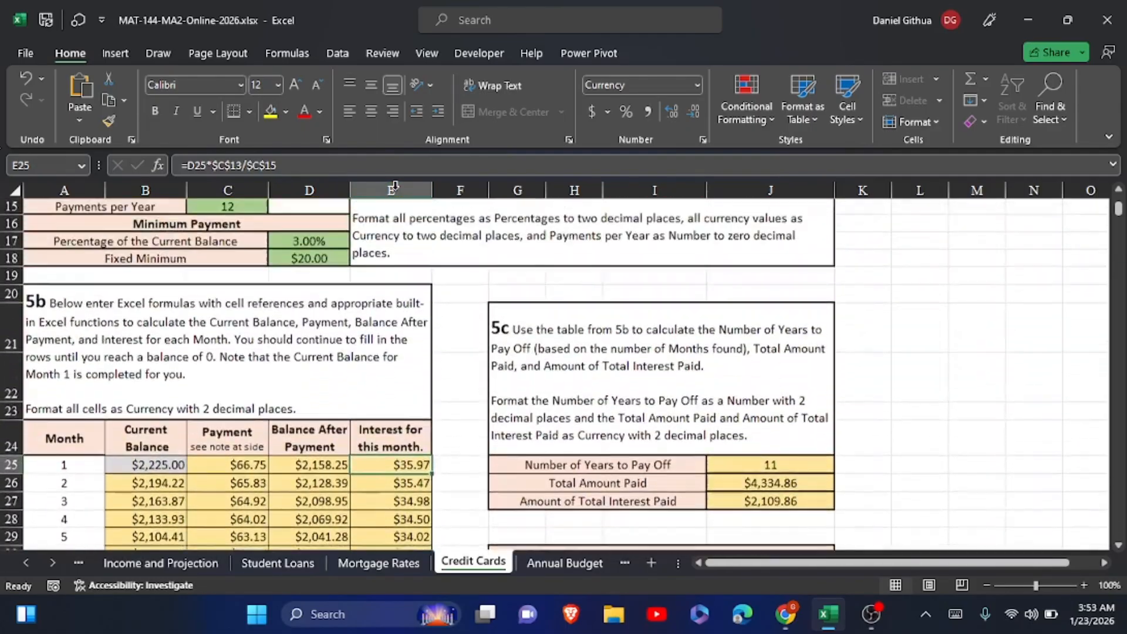